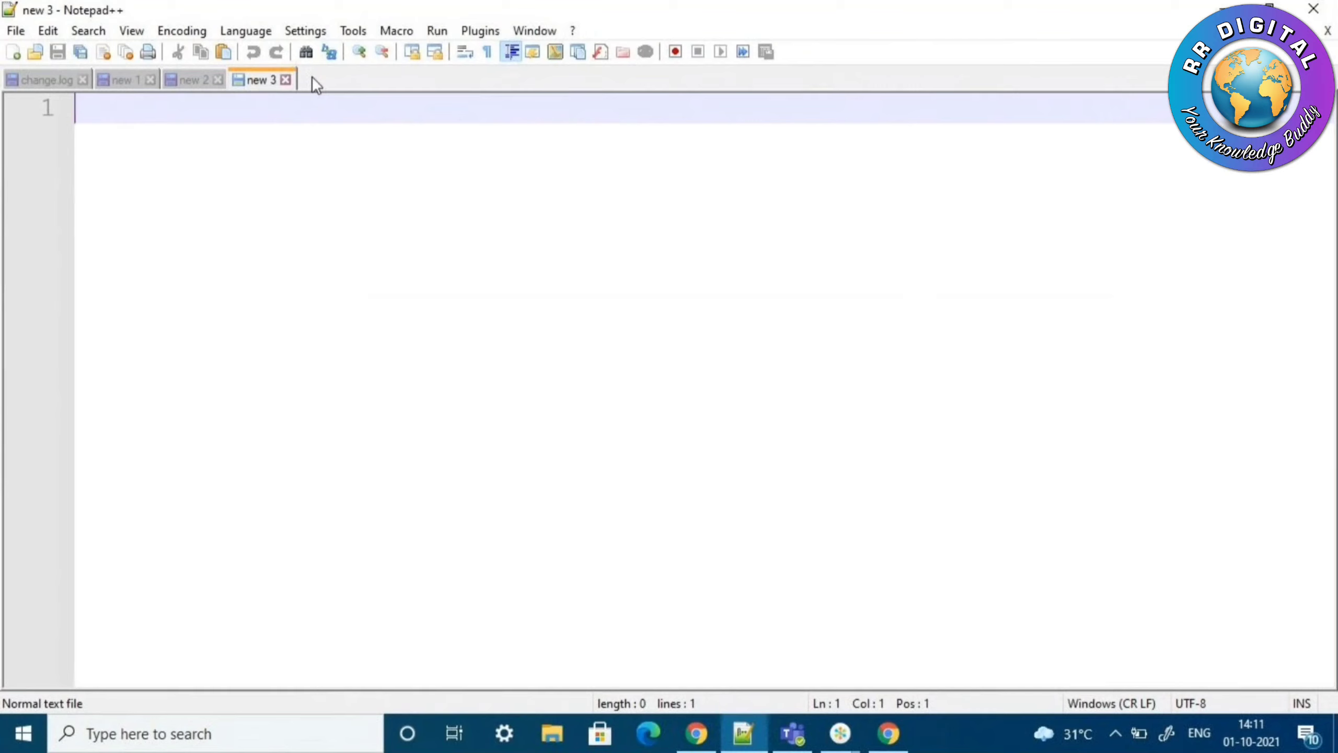
Write the heading "Hadoop software installation" underlined with equals signs, followed by the line "Cloudera quick start VM installation"
{"action": "type", "text": "Ha"}
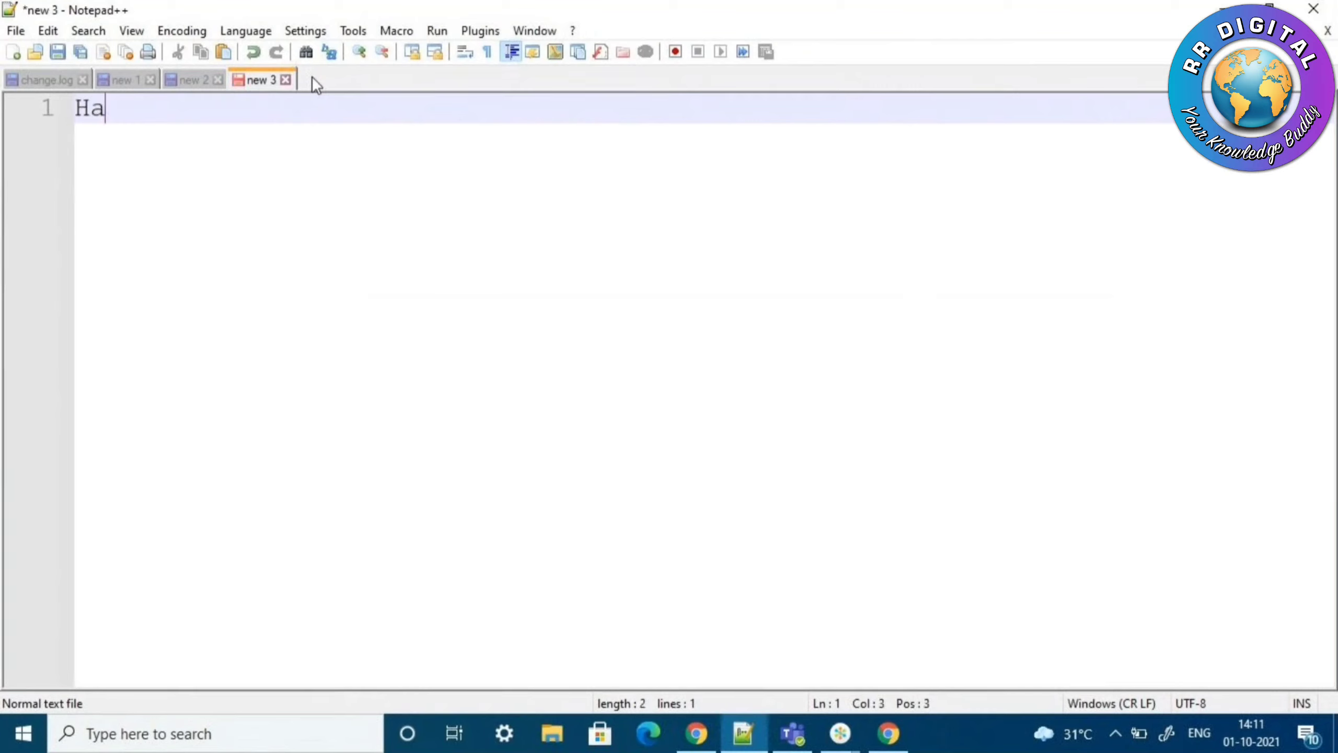
{"action": "type", "text": "doop software installation"}
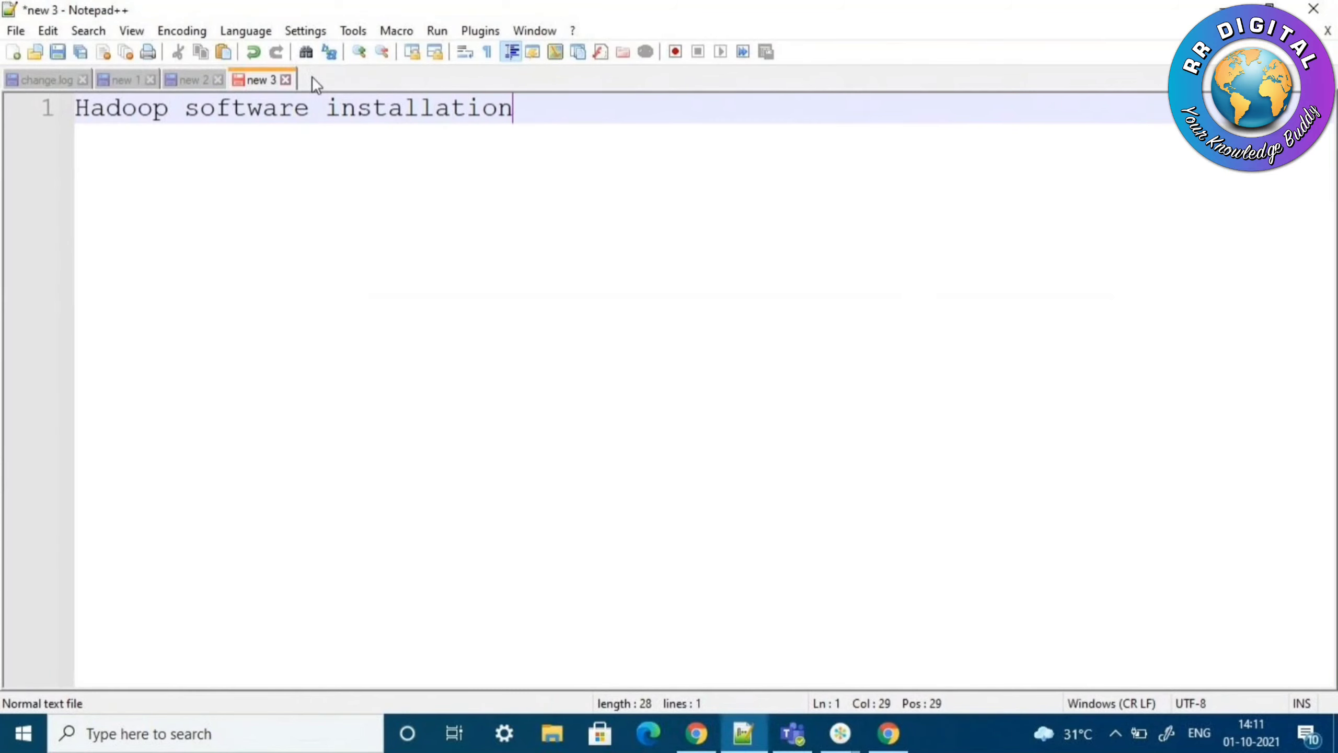
{"action": "key", "text": "Return"}
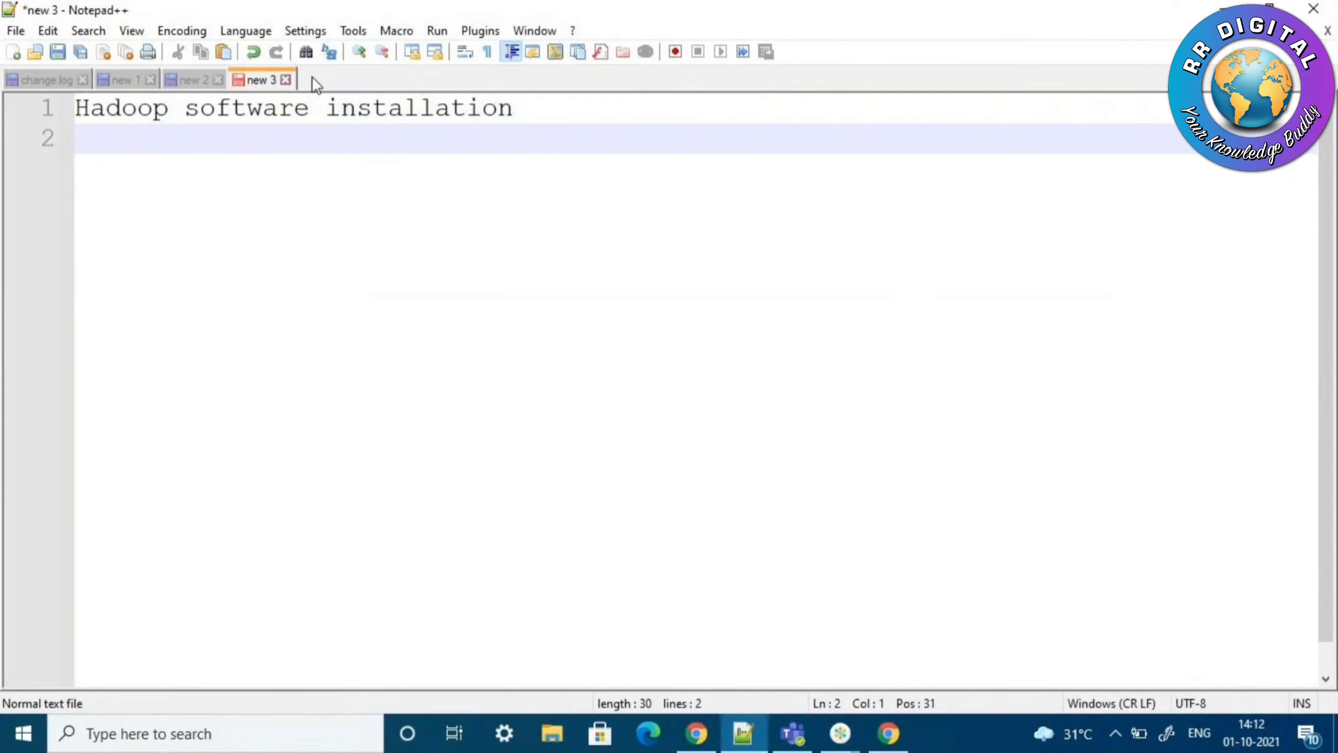
{"action": "type", "text": "============================"}
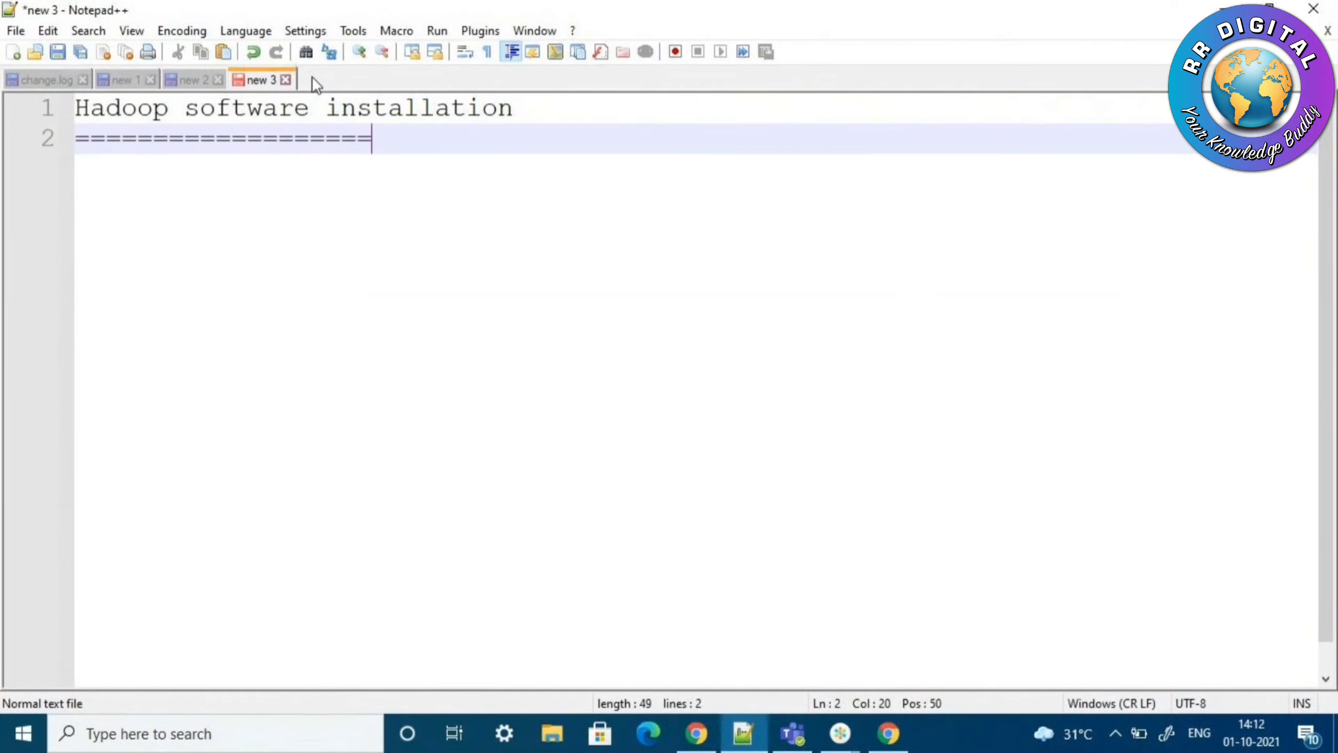
{"action": "key", "text": "Return"}
{"action": "type", "text": "Cloudera quick start VM installation"}
{"action": "key", "text": "Return"}
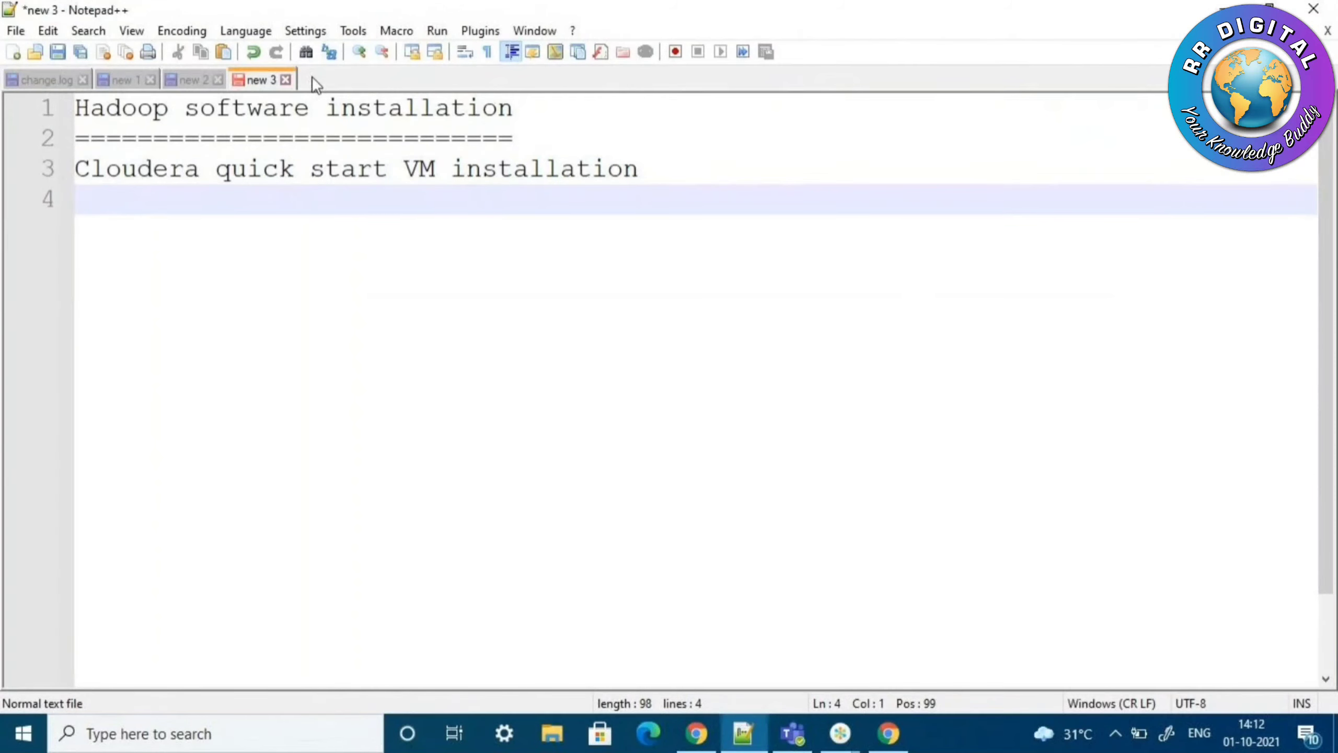
Leave a blank line and start a numbered list with "1. putty" and "2. winscp/filezilla"
{"action": "key", "text": "Return"}
{"action": "type", "text": "1. "}
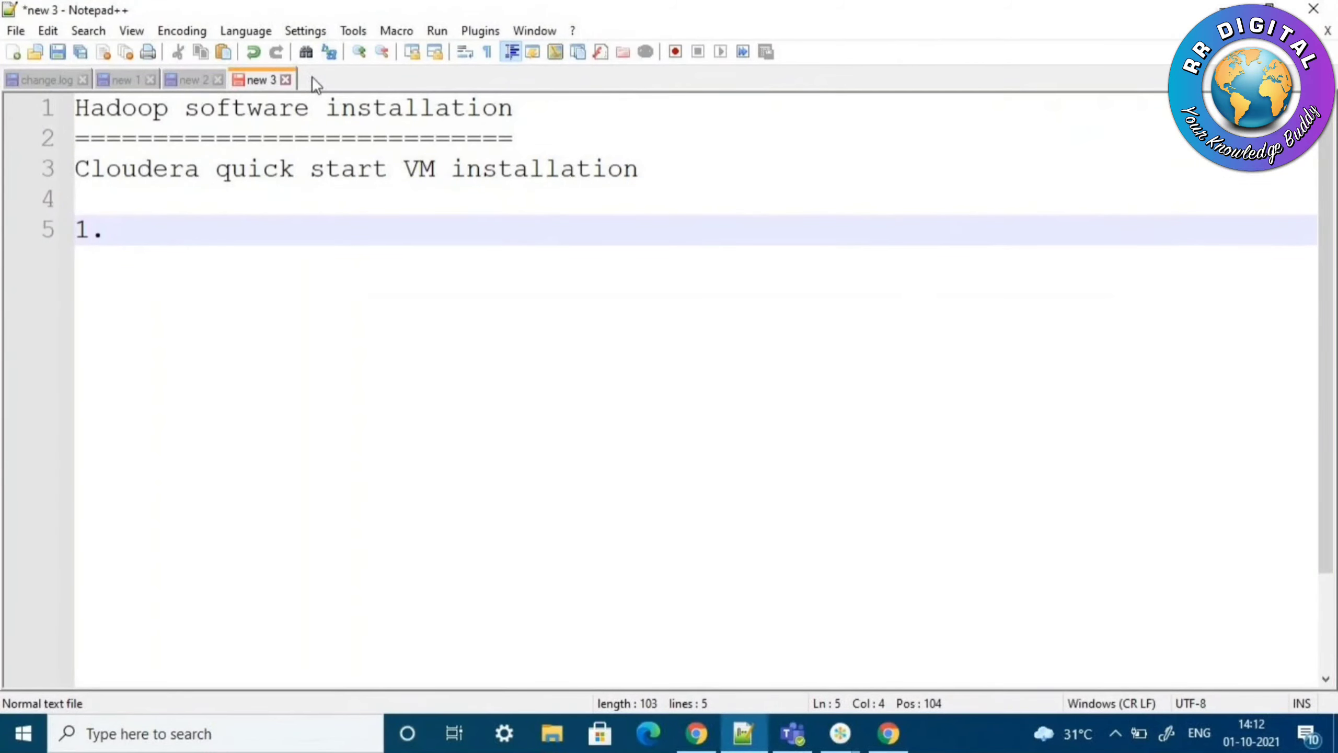
{"action": "type", "text": "putty"}
{"action": "key", "text": "Return"}
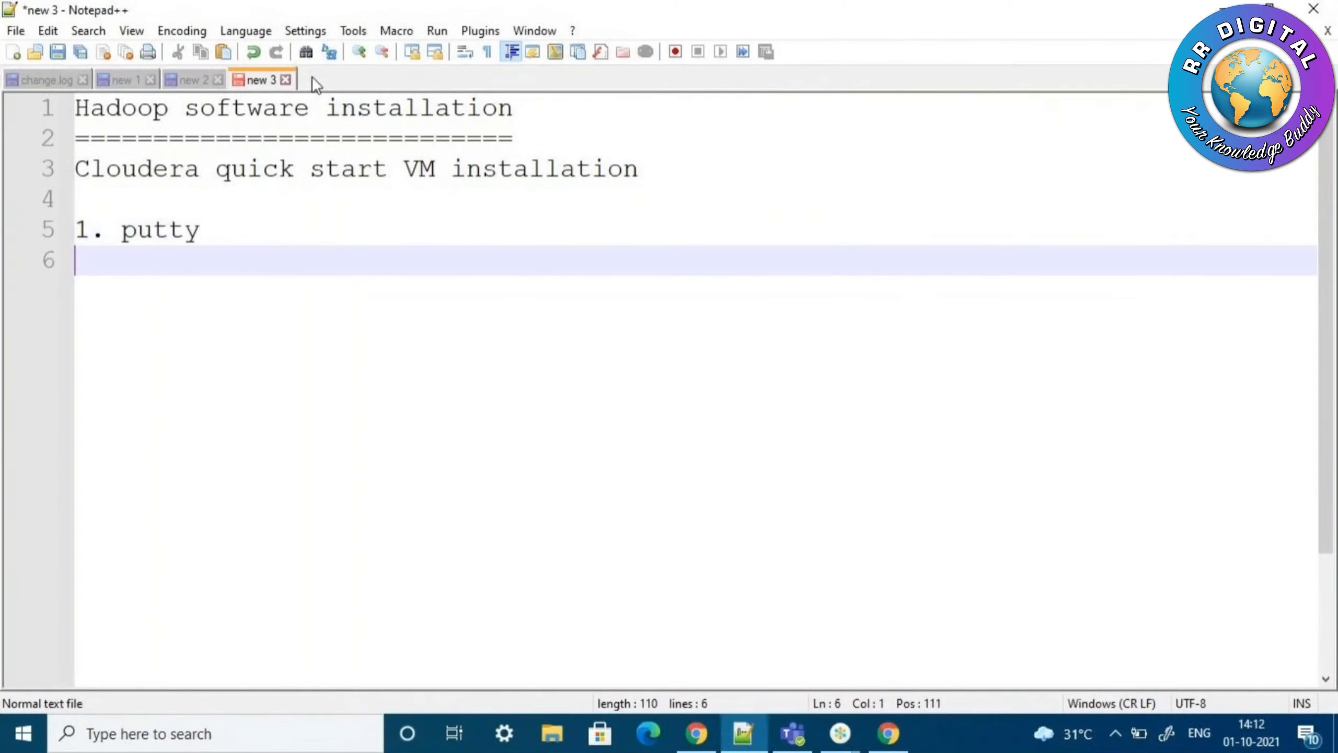
{"action": "type", "text": "2. winsc"}
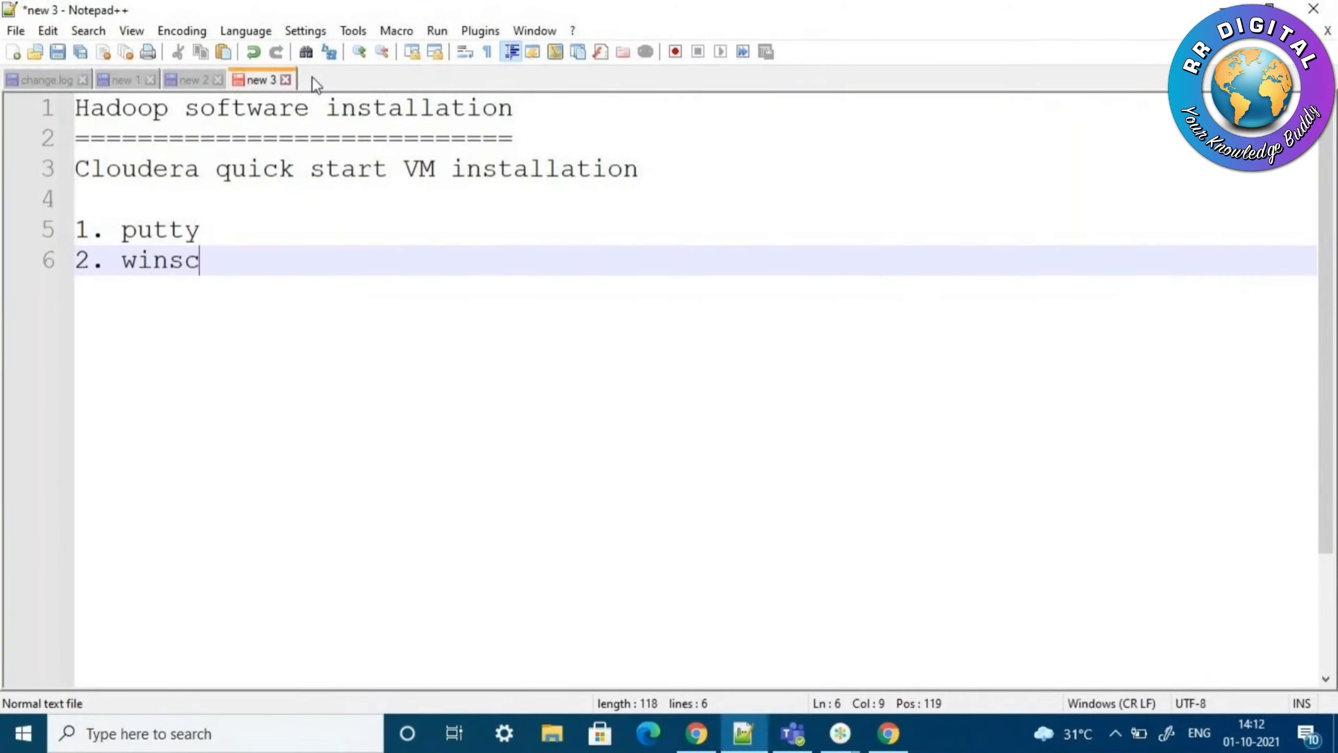
{"action": "type", "text": "p/fil"}
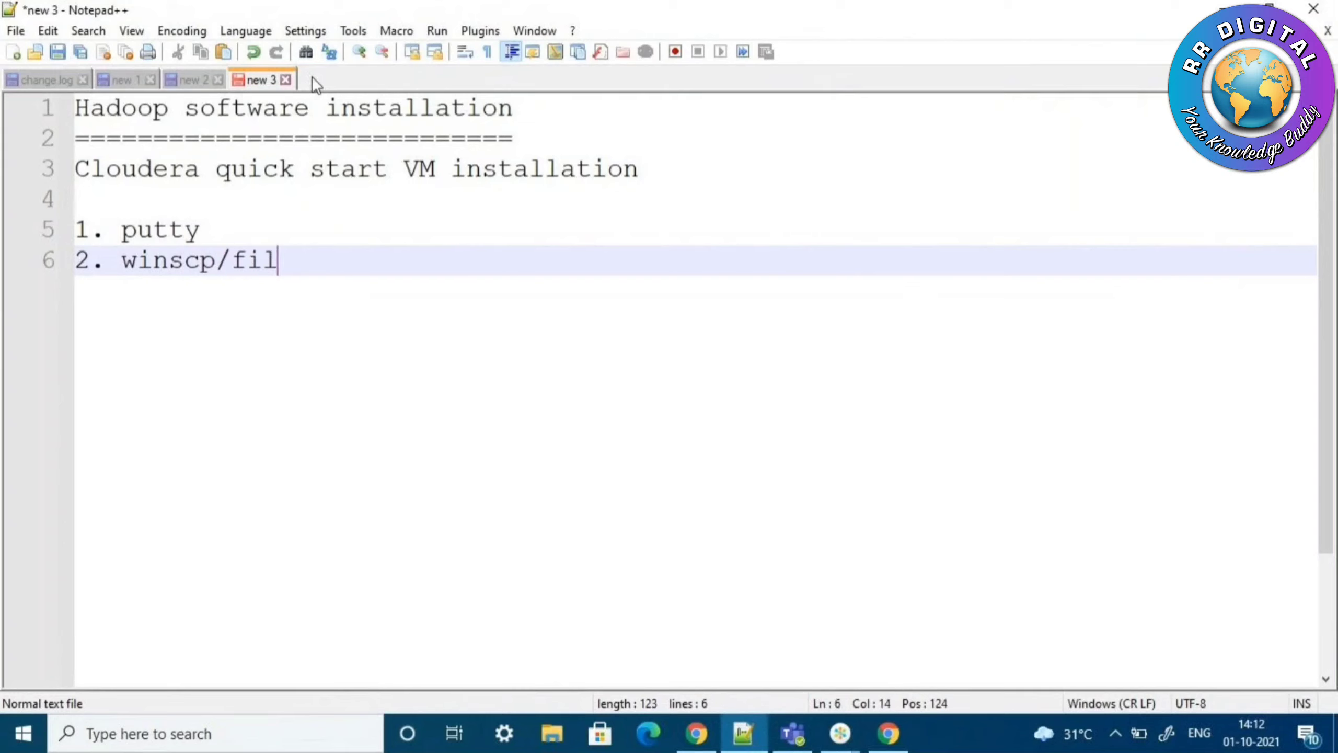
{"action": "type", "text": "ezilla"}
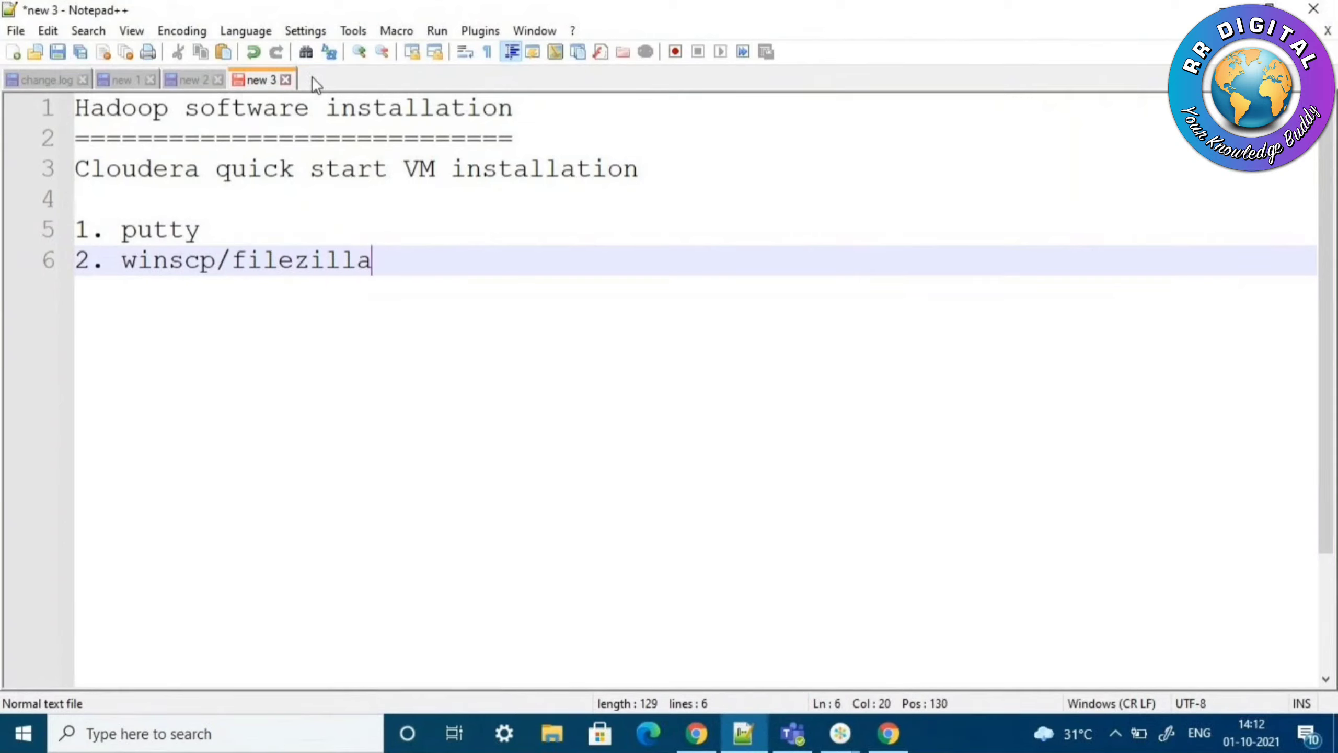
{"action": "key", "text": "Return"}
Add the list items "3. VM player/workstation" and "4. cloudera quick start setup."
{"action": "type", "text": "3. VM player or"}
{"action": "key", "text": "BackSpace"}
{"action": "key", "text": "BackSpace"}
{"action": "key", "text": "BackSpace"}
{"action": "key", "text": "BackSpace"}
{"action": "type", "text": "/workstation"}
{"action": "key", "text": "Return"}
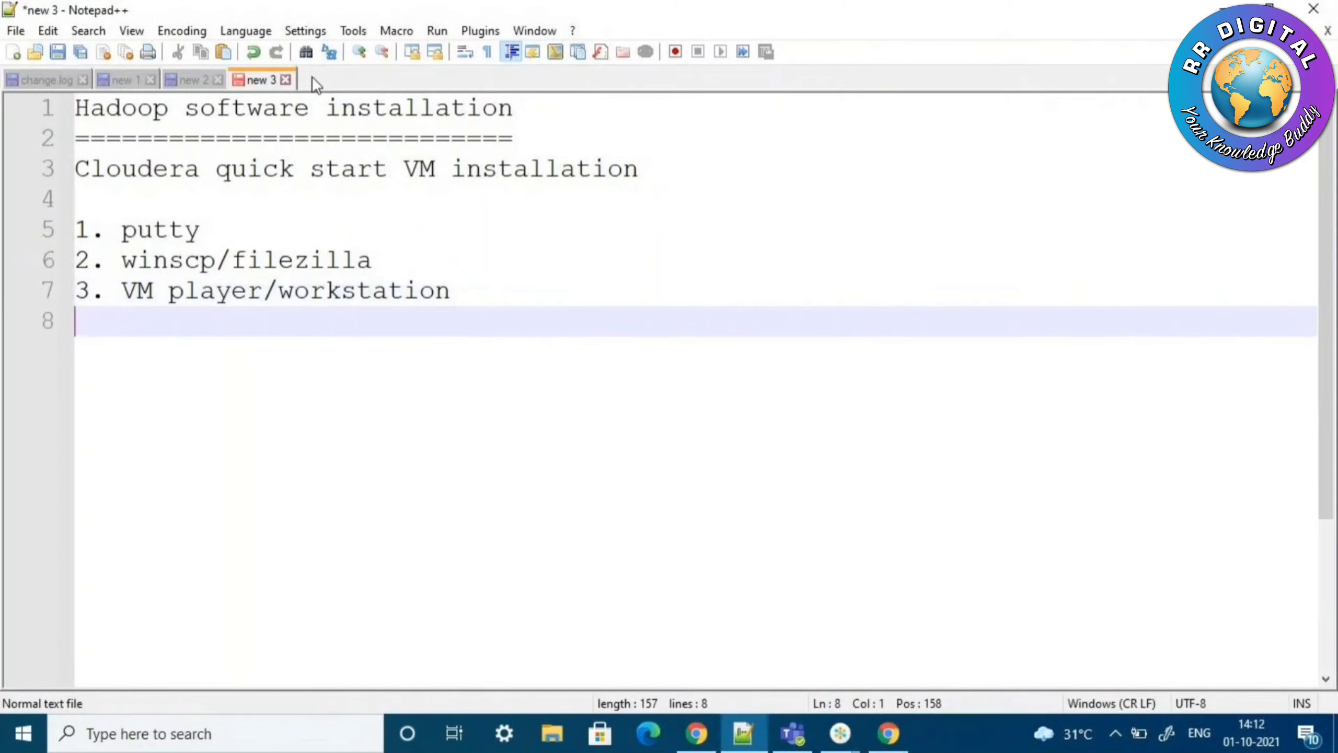
{"action": "type", "text": "4. cloudera quick s"}
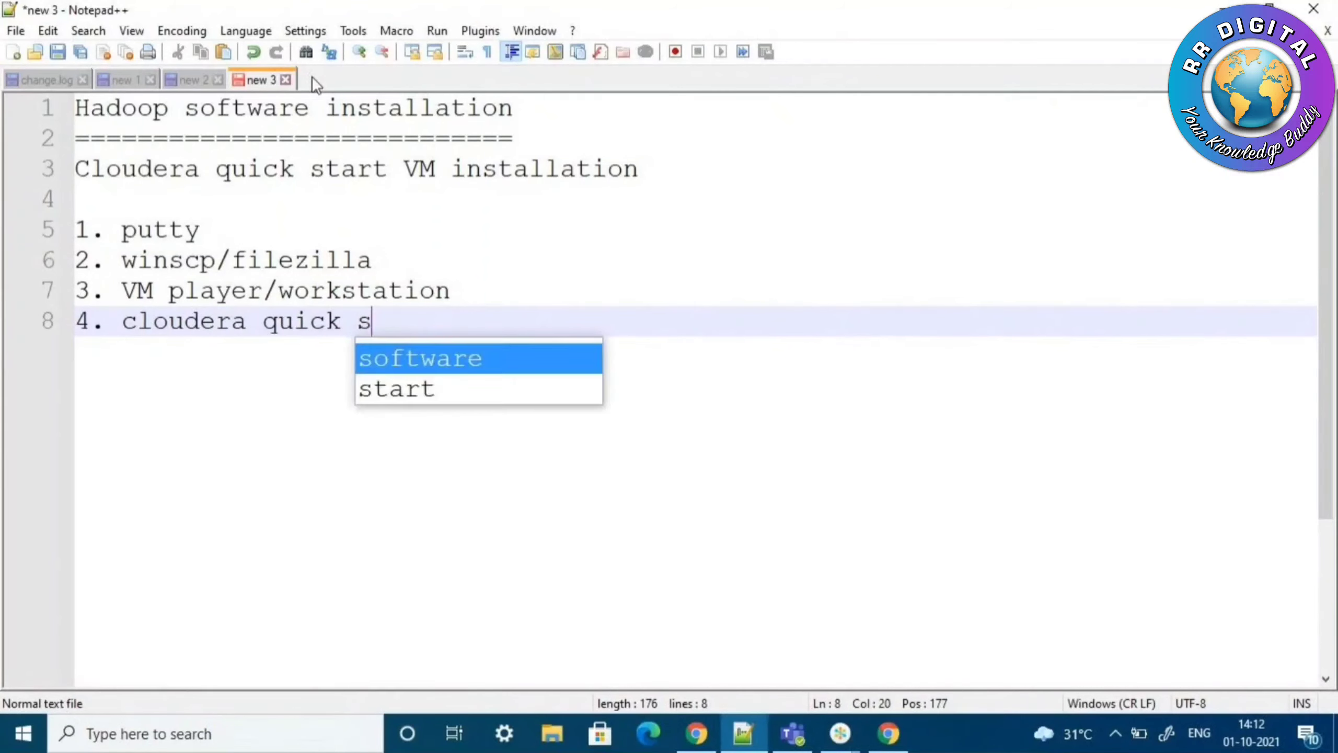
{"action": "type", "text": "tart se"}
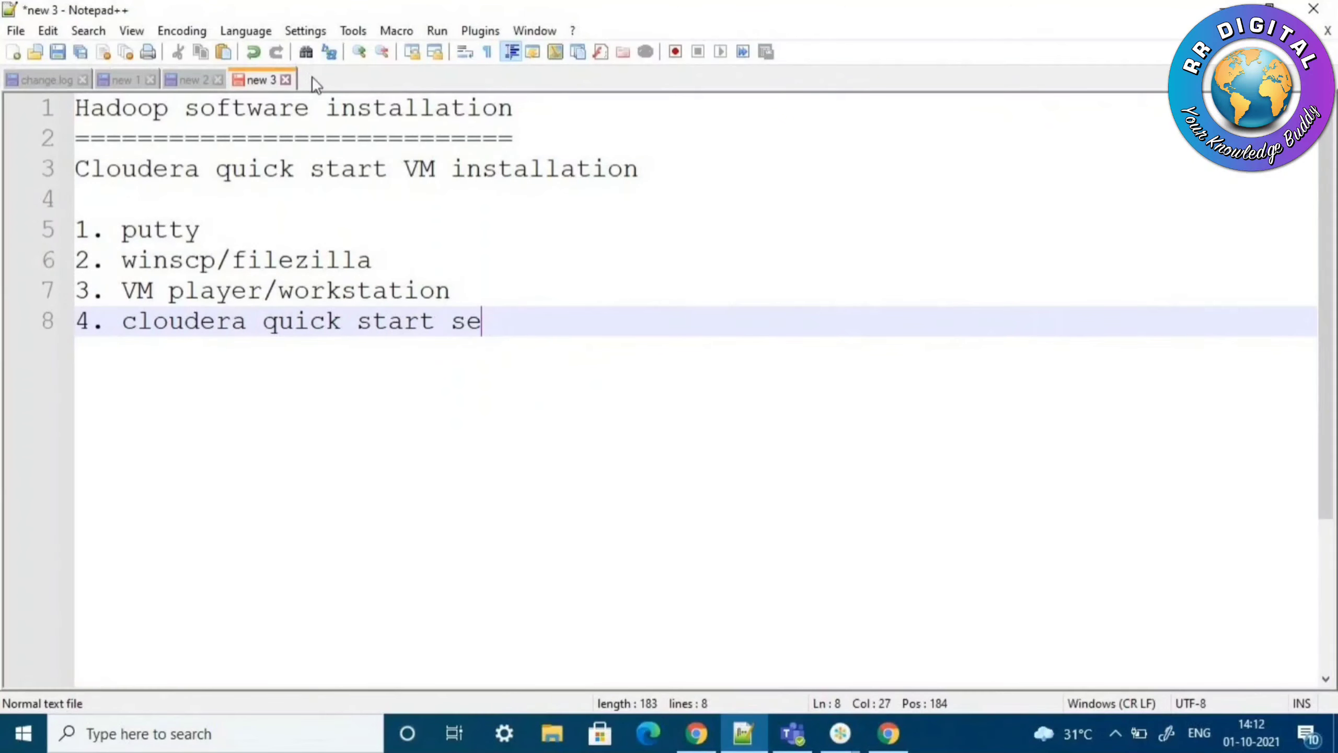
{"action": "type", "text": "tup."}
Switch to Chrome and search Google for "putty"
{"action": "key", "text": "alt+Tab"}
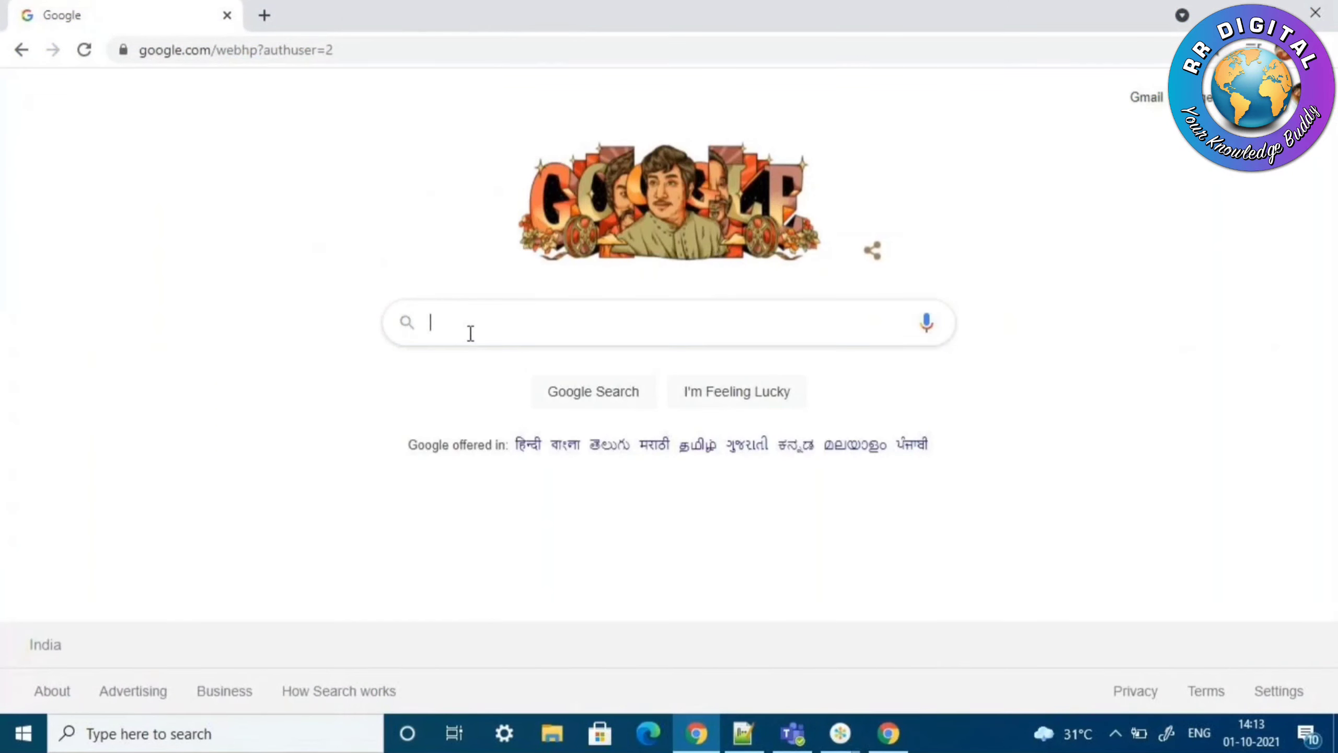
{"action": "left_click", "coordinate": [470, 333]}
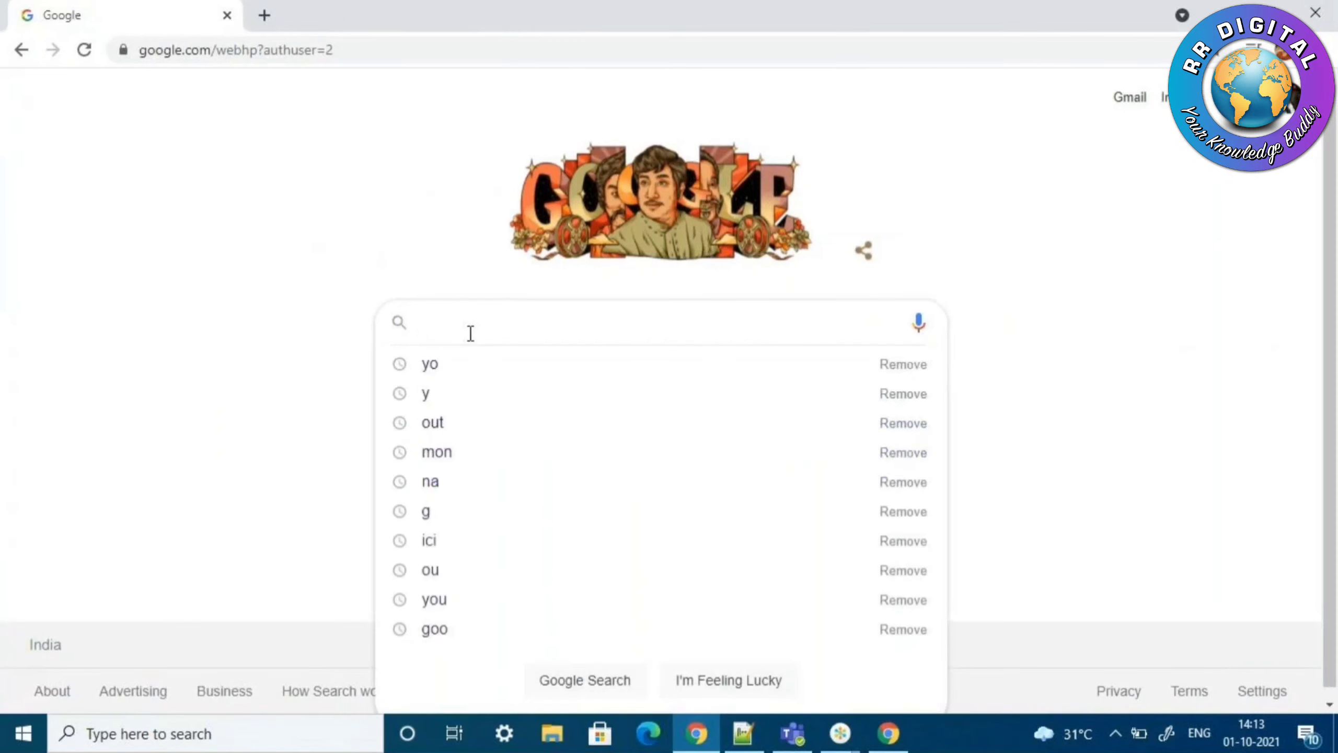
{"action": "left_click", "coordinate": [736, 744]}
{"action": "left_click", "coordinate": [736, 743]}
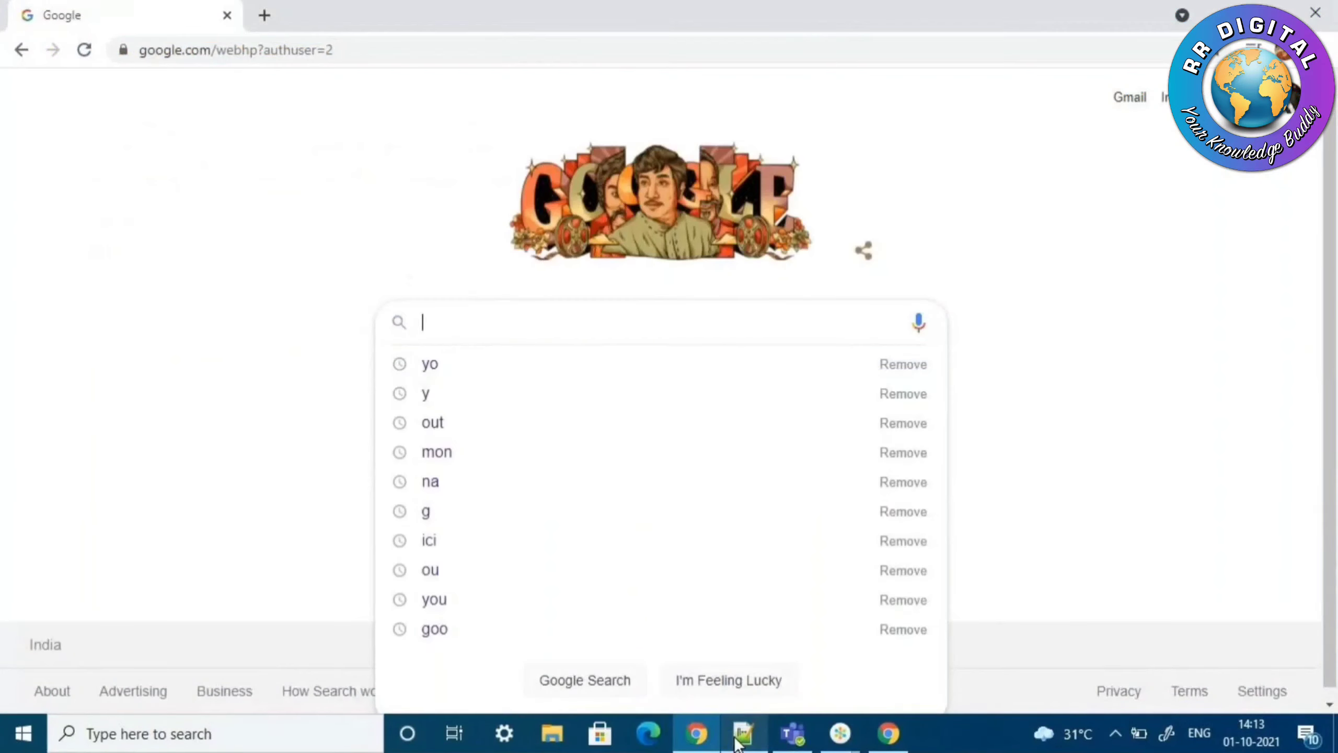
{"action": "type", "text": "putty"}
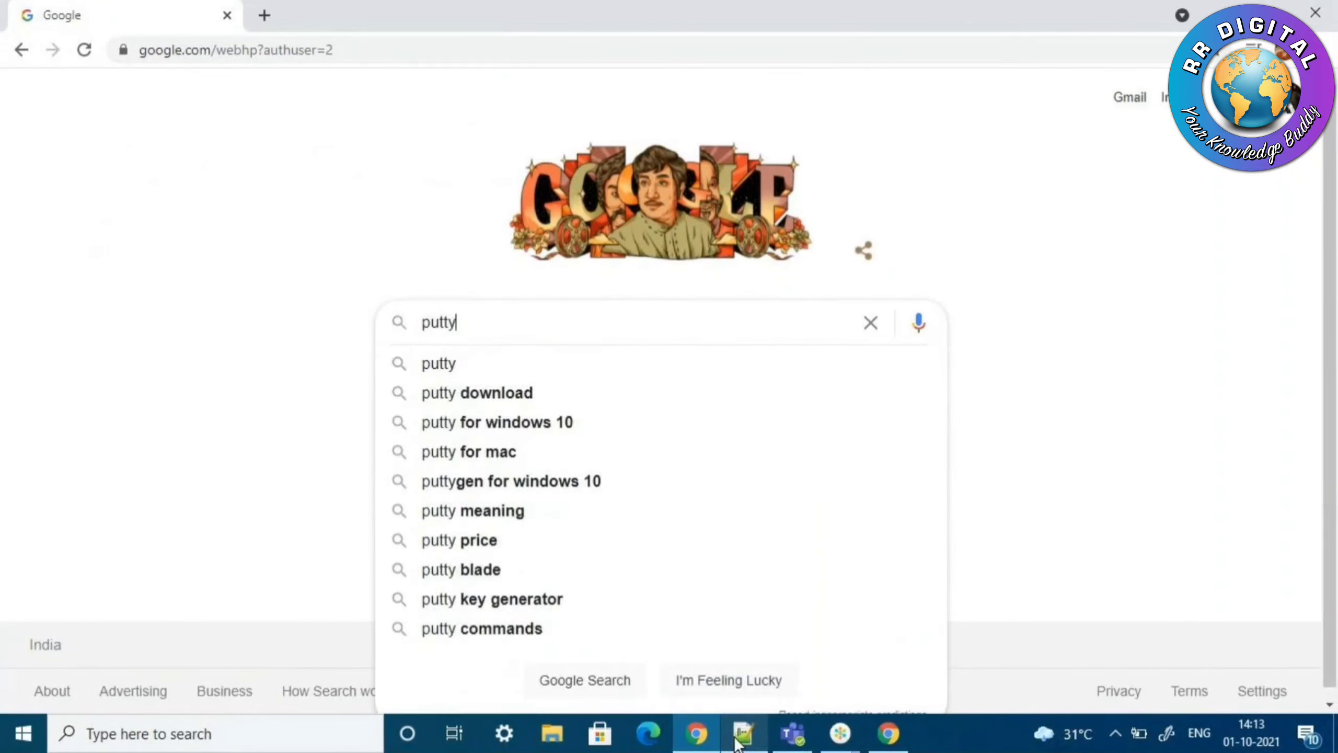
{"action": "key", "text": "Return"}
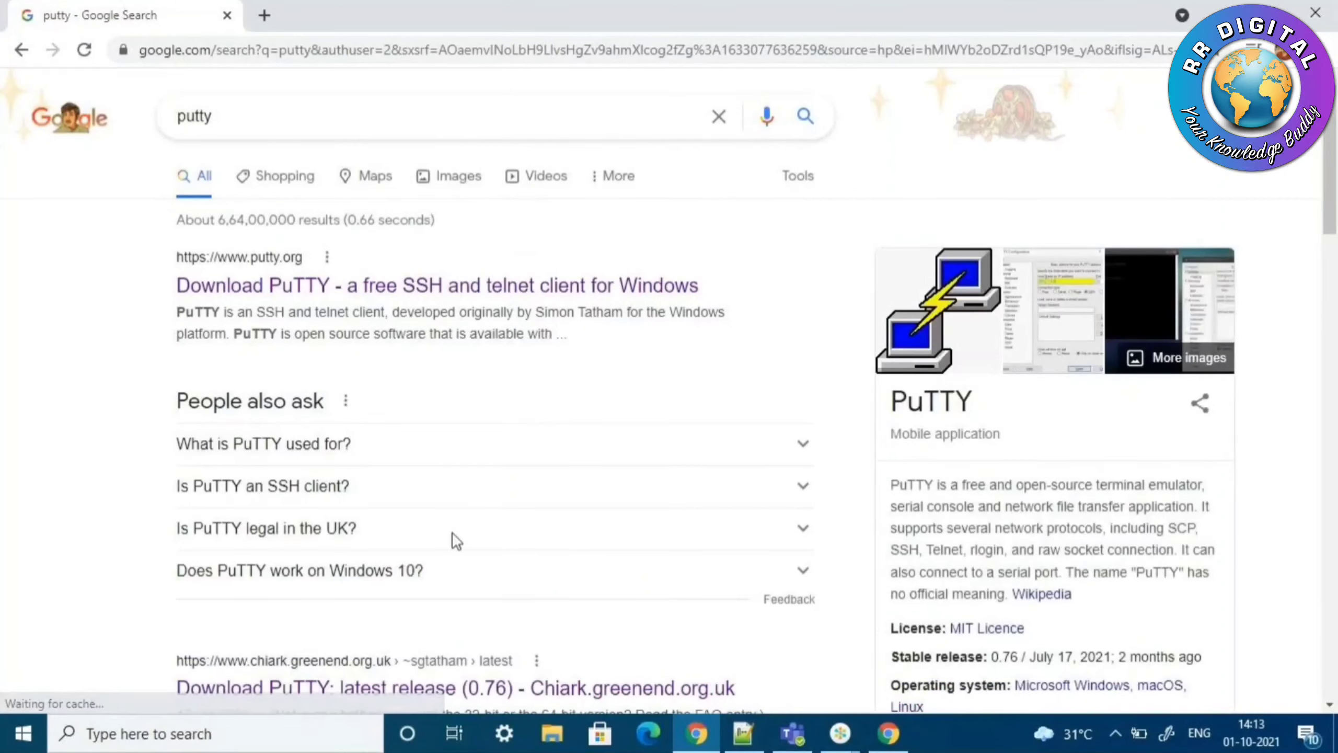
Download the Unix source archive putty-0.76.tar.gz via putty.org and paste the downloaded file into the Desktop softwares folder
{"action": "left_click", "coordinate": [312, 291]}
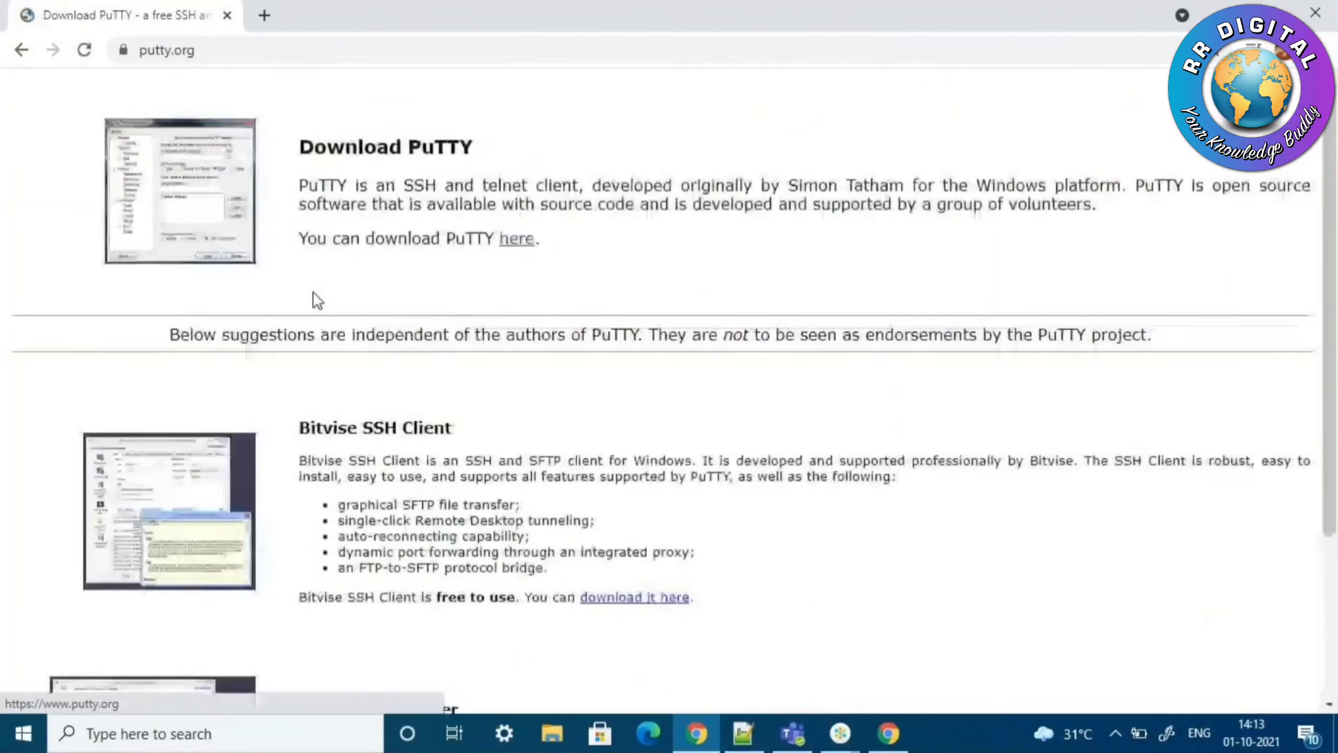
{"action": "left_click", "coordinate": [516, 241]}
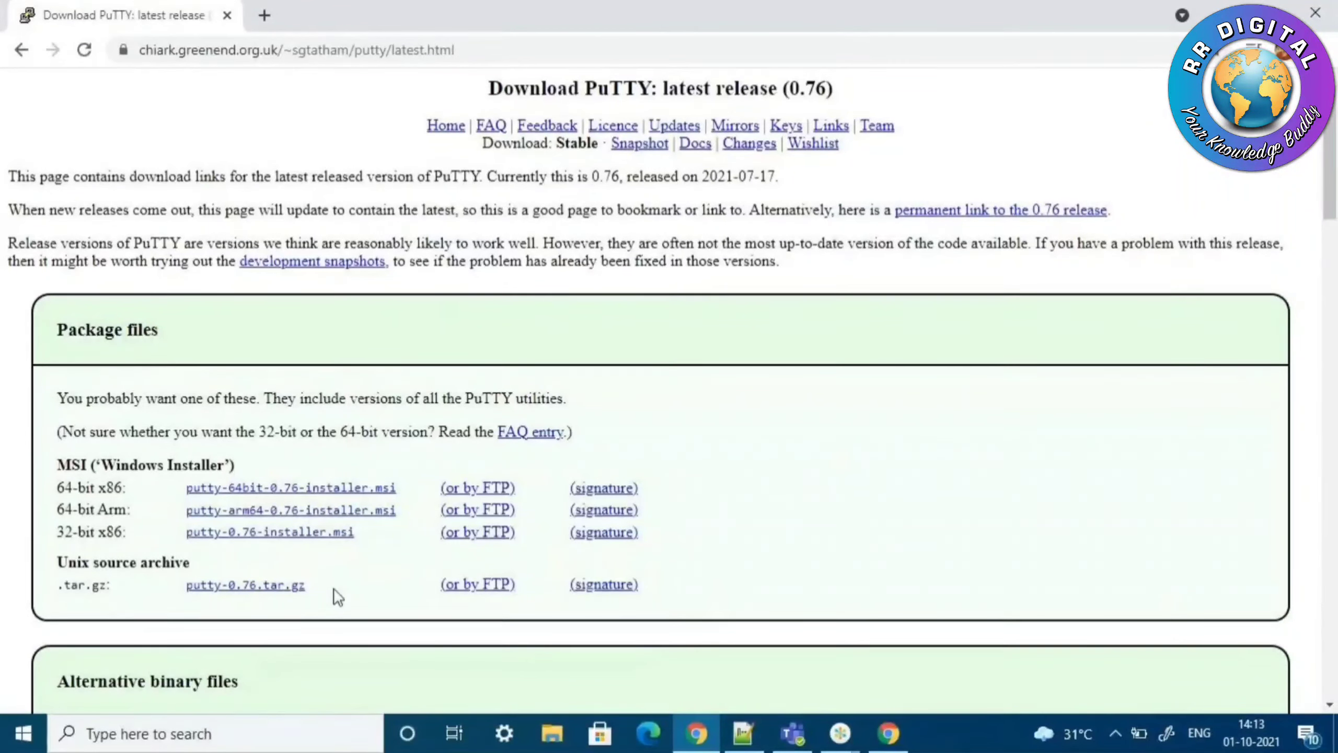
{"action": "left_click", "coordinate": [291, 586]}
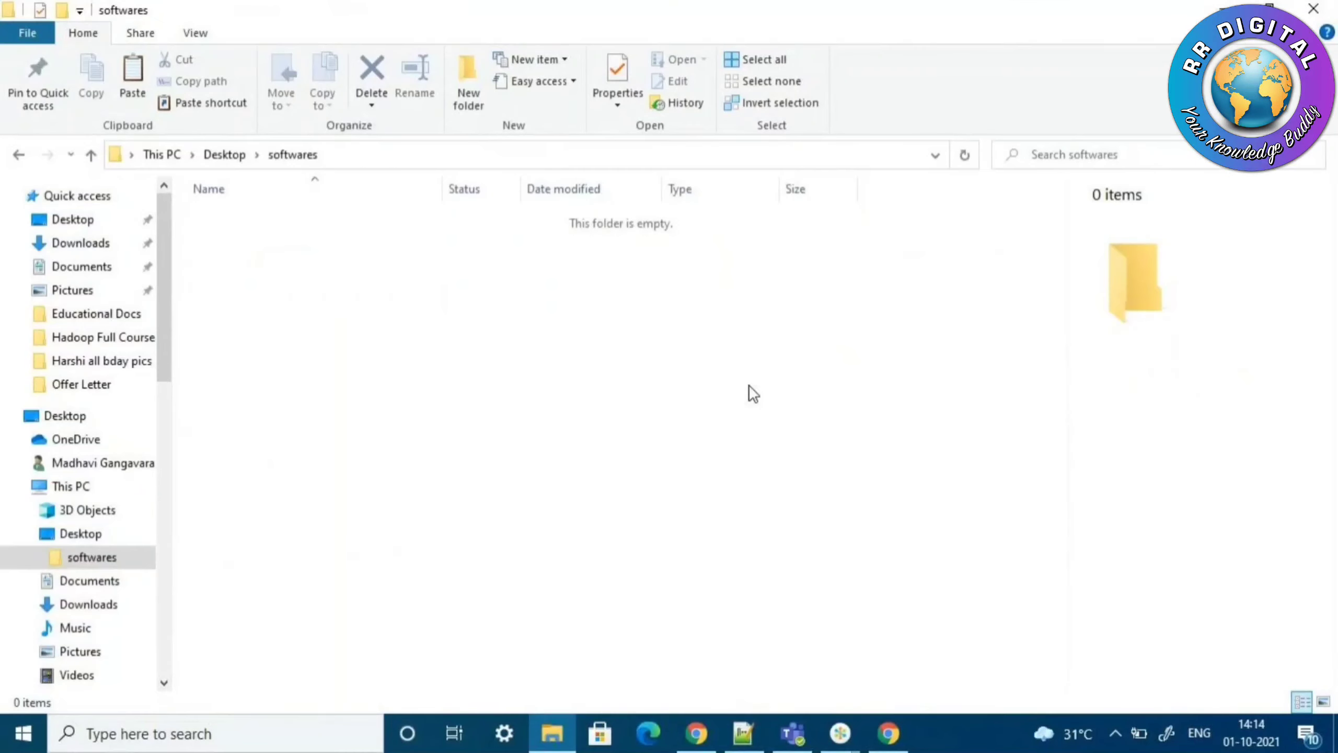
{"action": "key", "text": "ctrl+v"}
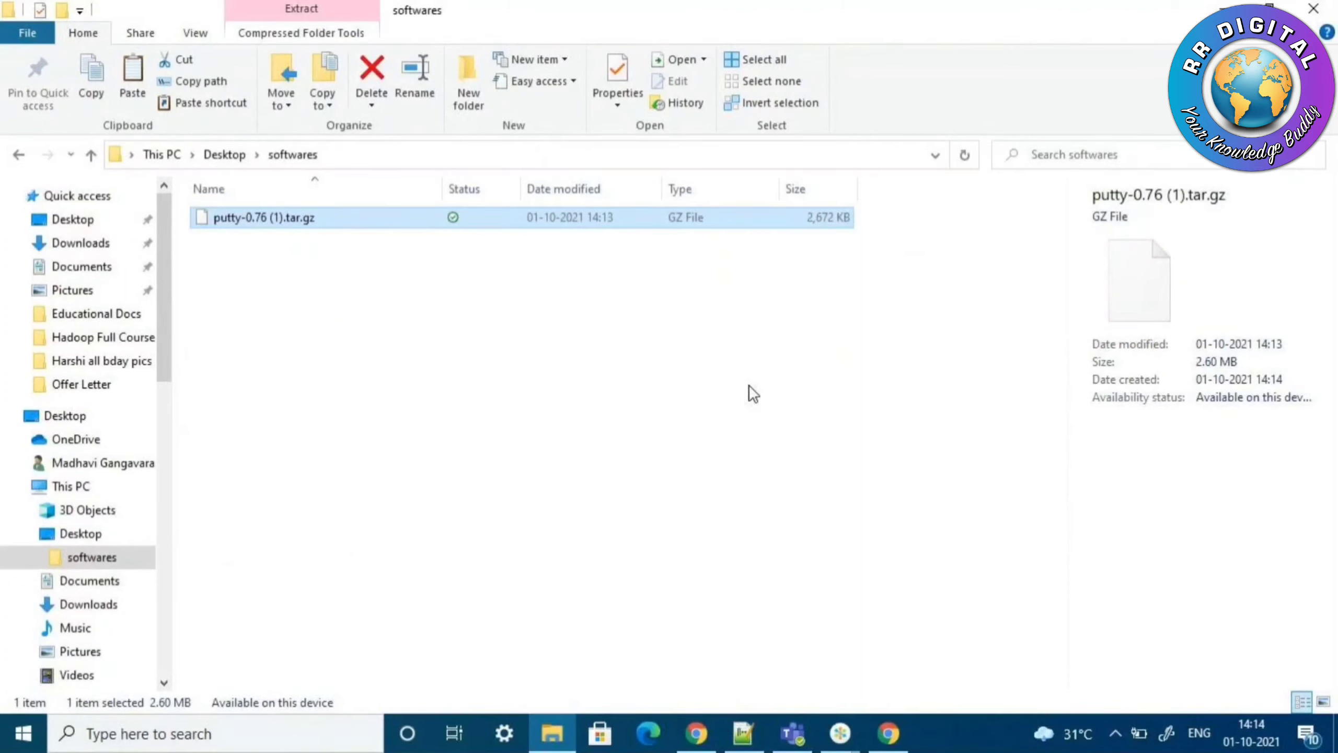
Check the software list in Notepad++, then switch to the other Chrome window and run a web search for "goo"
{"action": "left_click", "coordinate": [748, 744]}
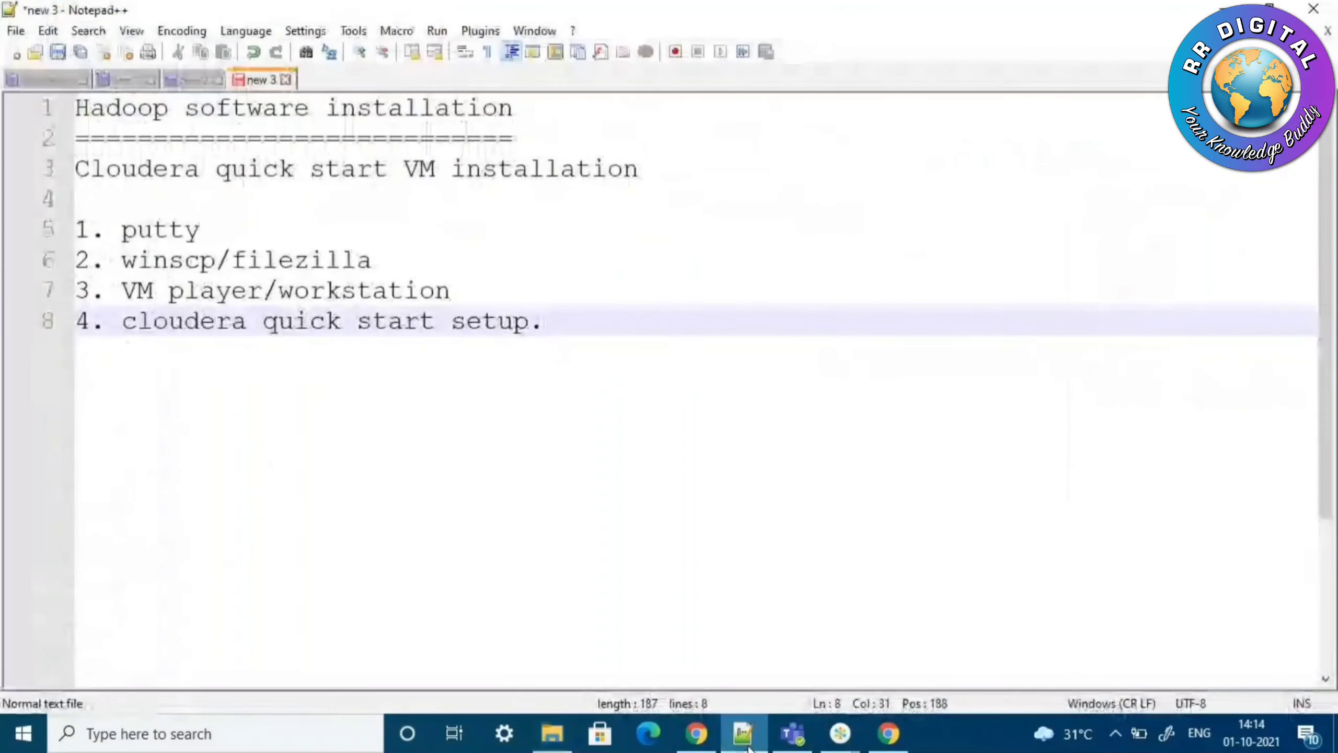
{"action": "left_click", "coordinate": [744, 741]}
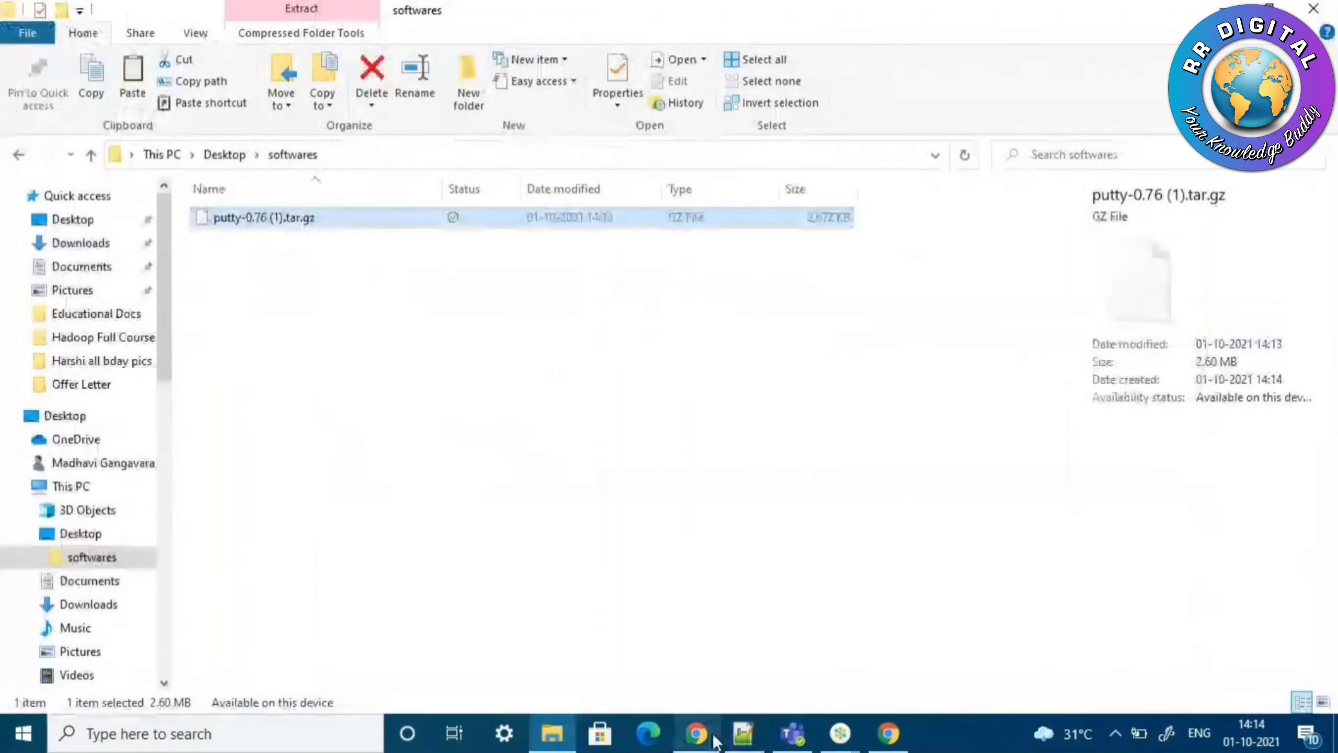
{"action": "left_click", "coordinate": [888, 733]}
{"action": "left_click", "coordinate": [400, 49]}
{"action": "type", "text": "goo"}
{"action": "key", "text": "Return"}
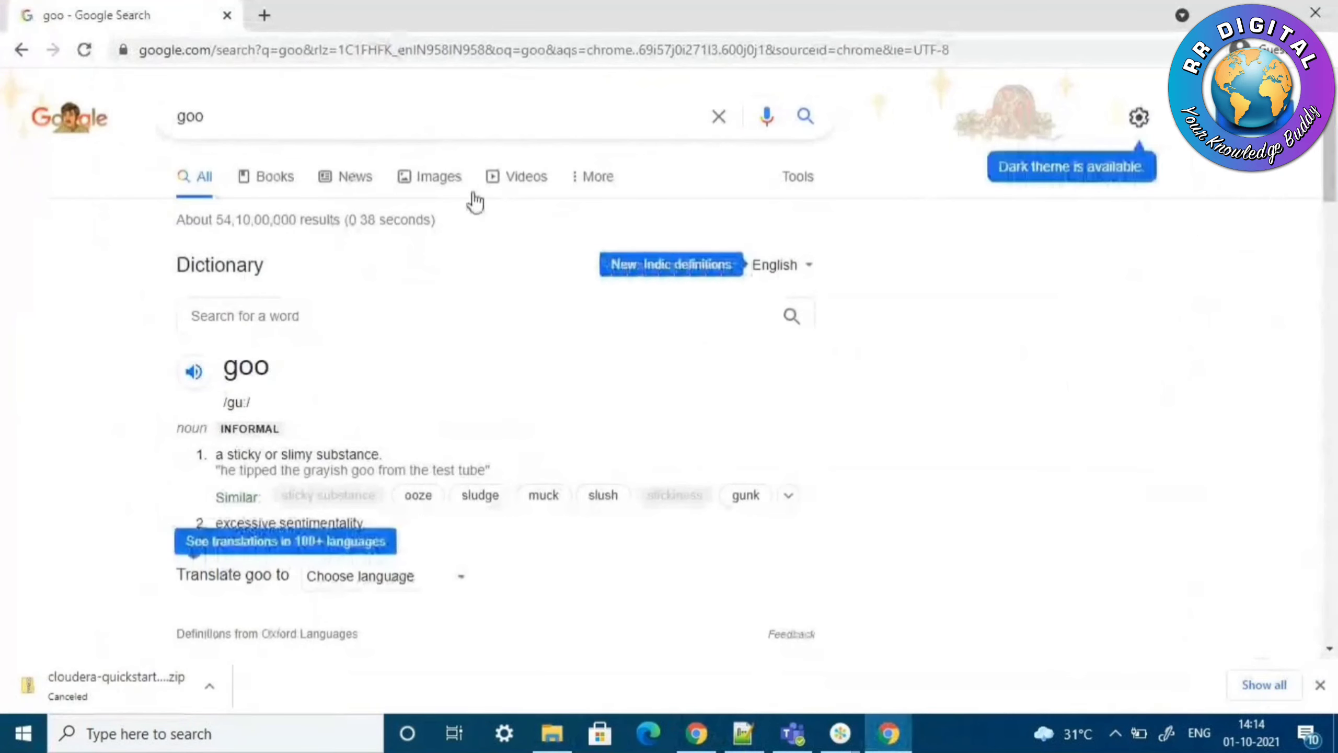
Replace the query with "winscp download" and run the Google search
{"action": "left_click", "coordinate": [450, 125]}
{"action": "key", "text": "BackSpace"}
{"action": "key", "text": "BackSpace"}
{"action": "key", "text": "BackSpace"}
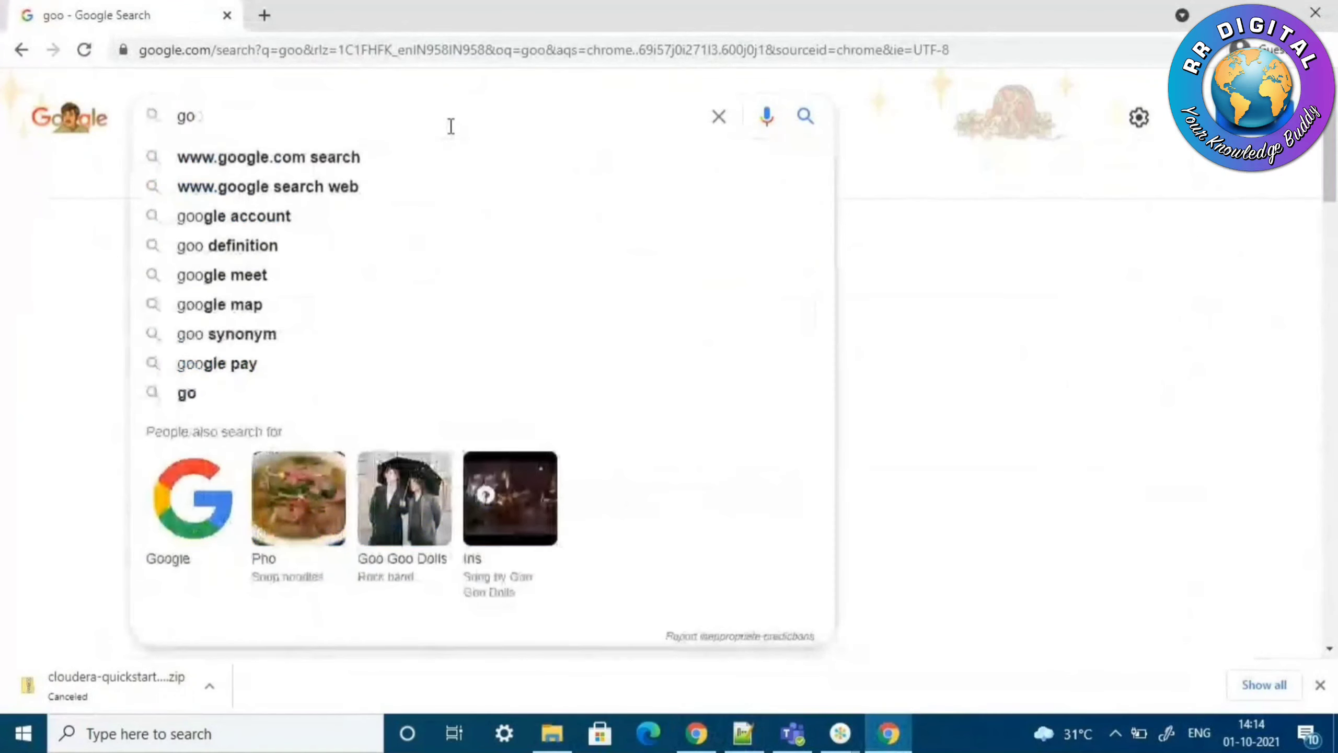
{"action": "type", "text": "winscp"}
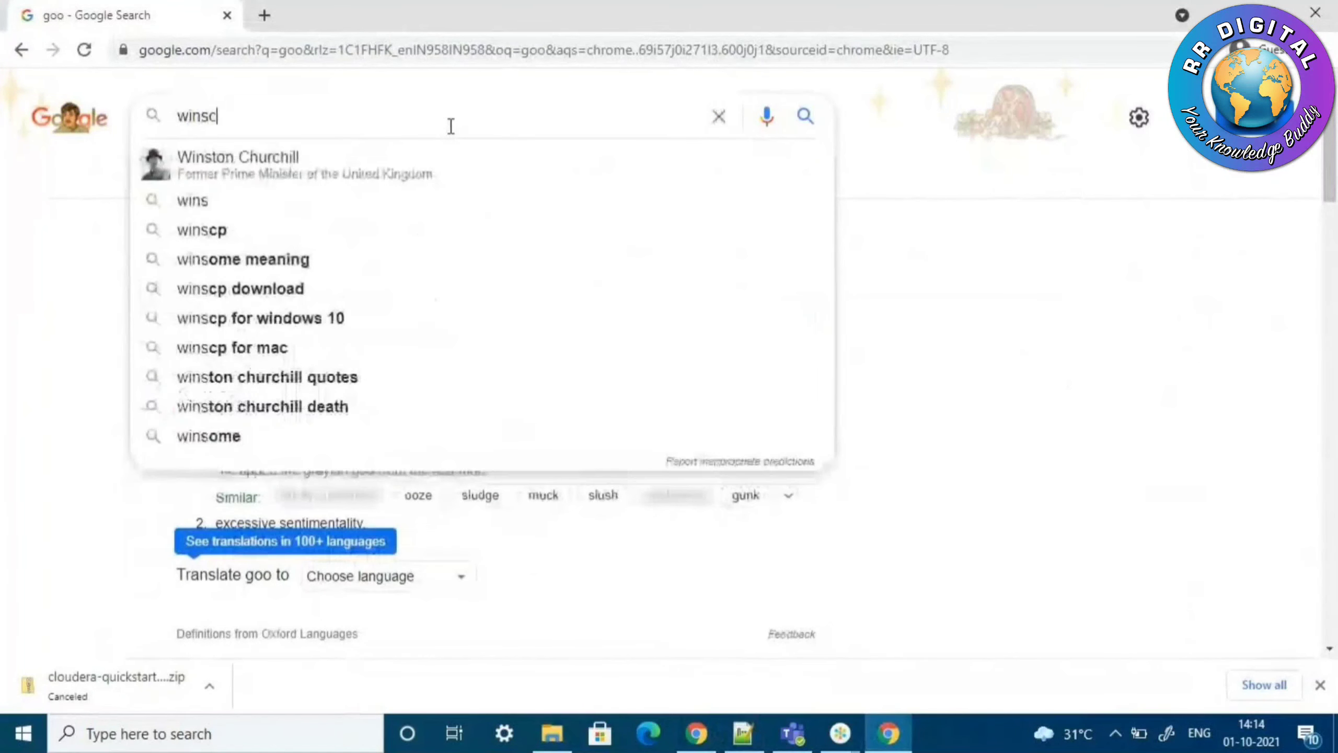
{"action": "key", "text": "Down"}
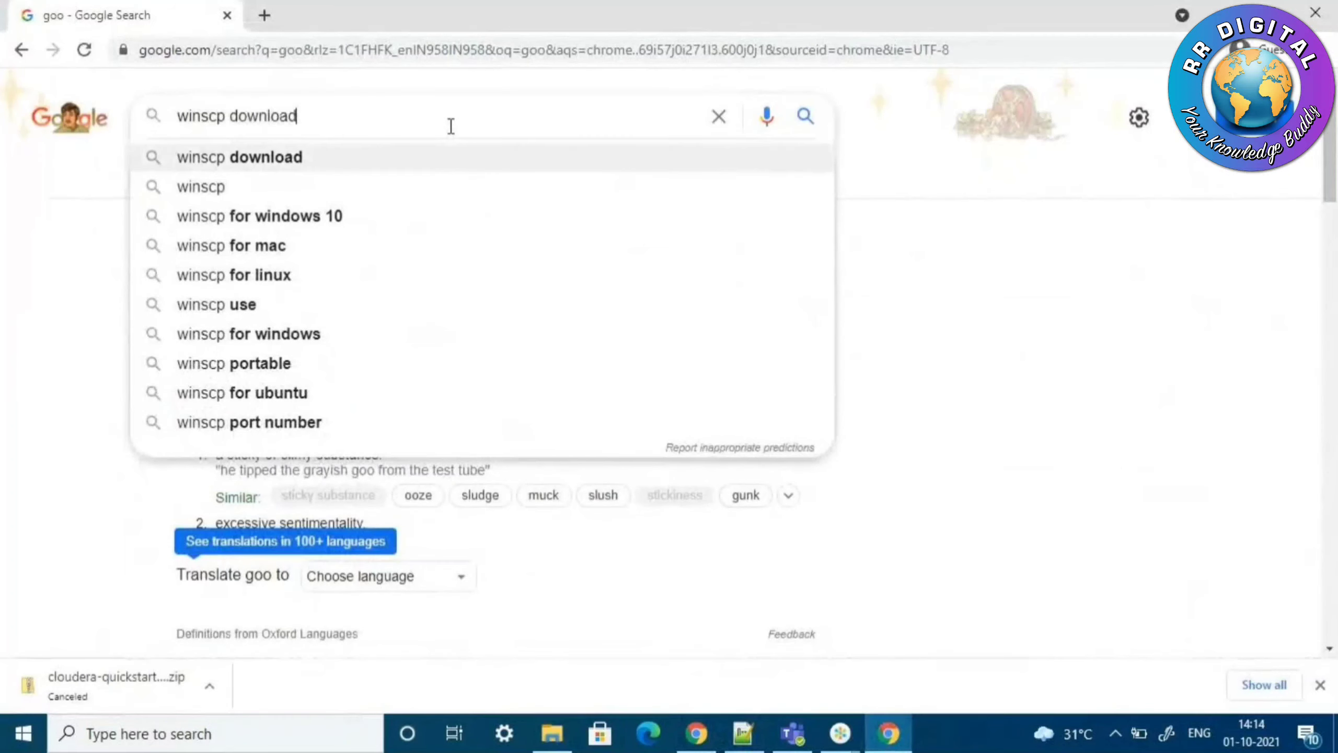
{"action": "key", "text": "Return"}
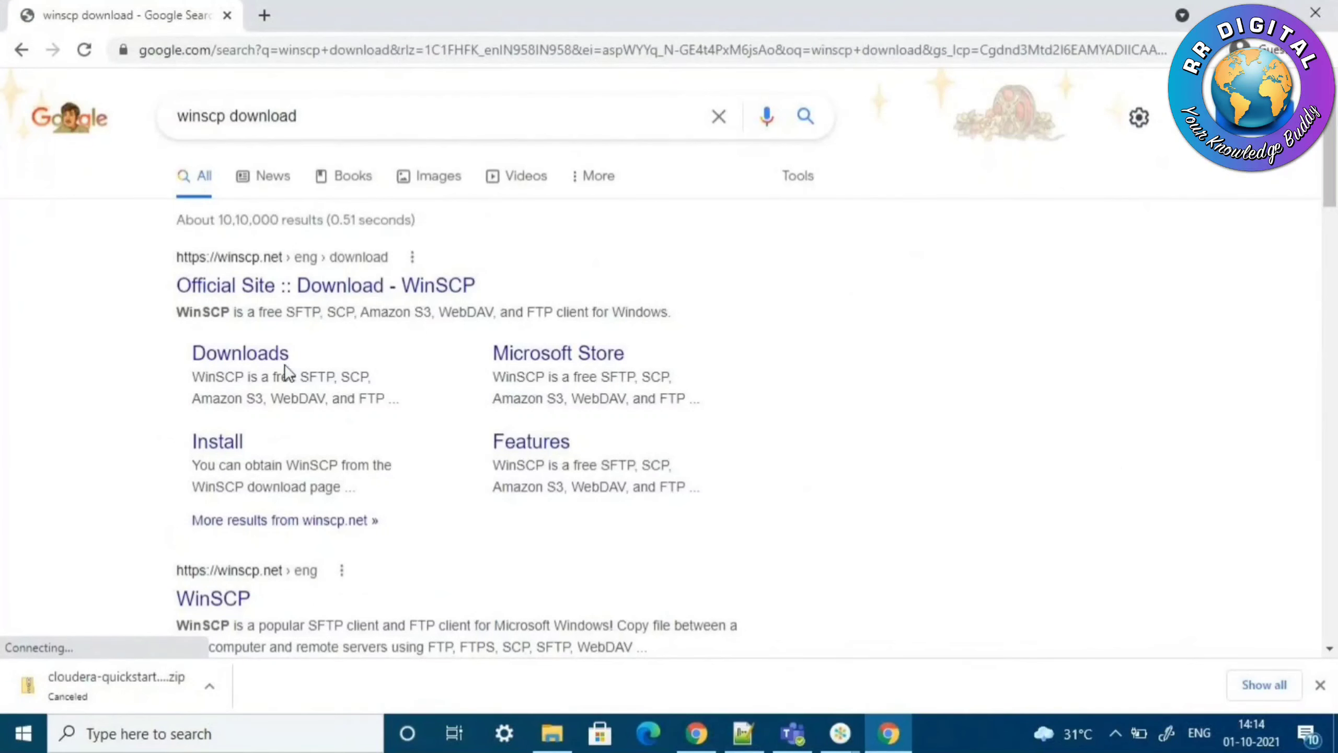
Open the WinSCP Downloads page from the search results and download WinSCP 5.19.2
{"action": "left_click", "coordinate": [270, 359]}
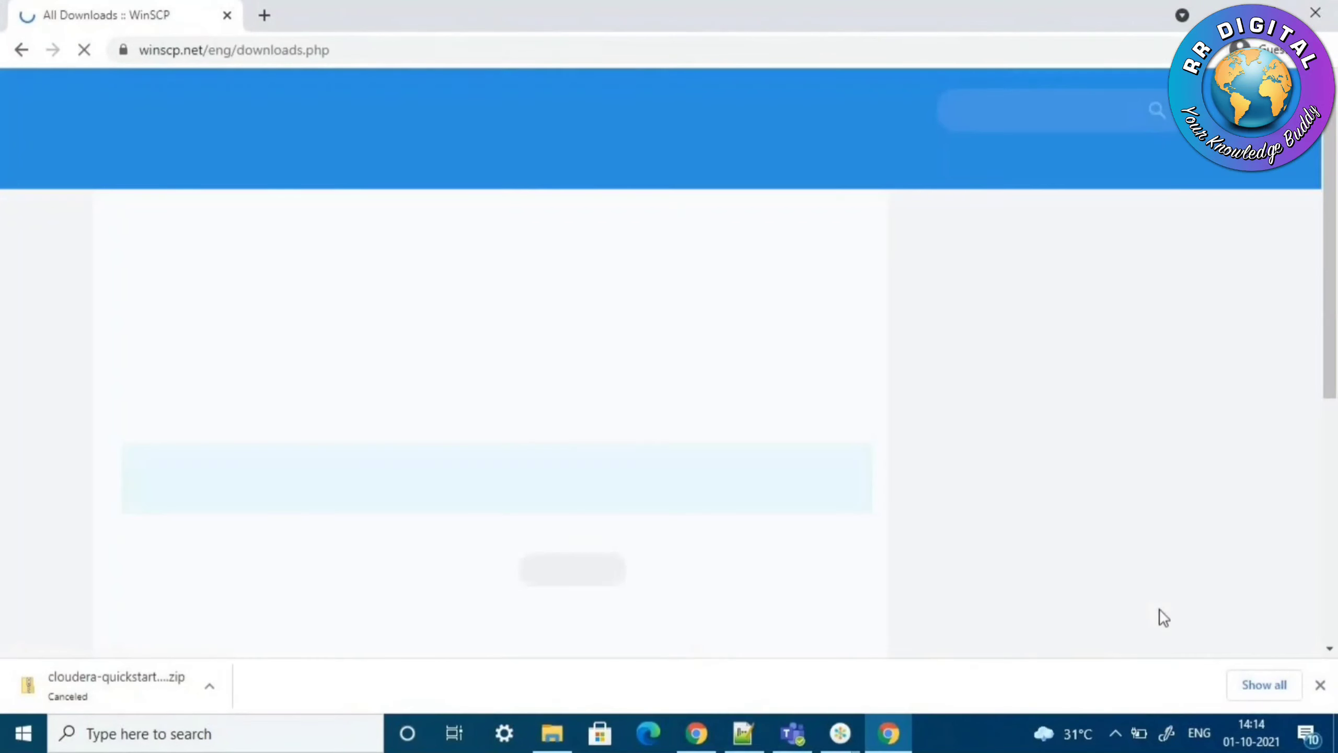
{"action": "left_click", "coordinate": [1321, 686]}
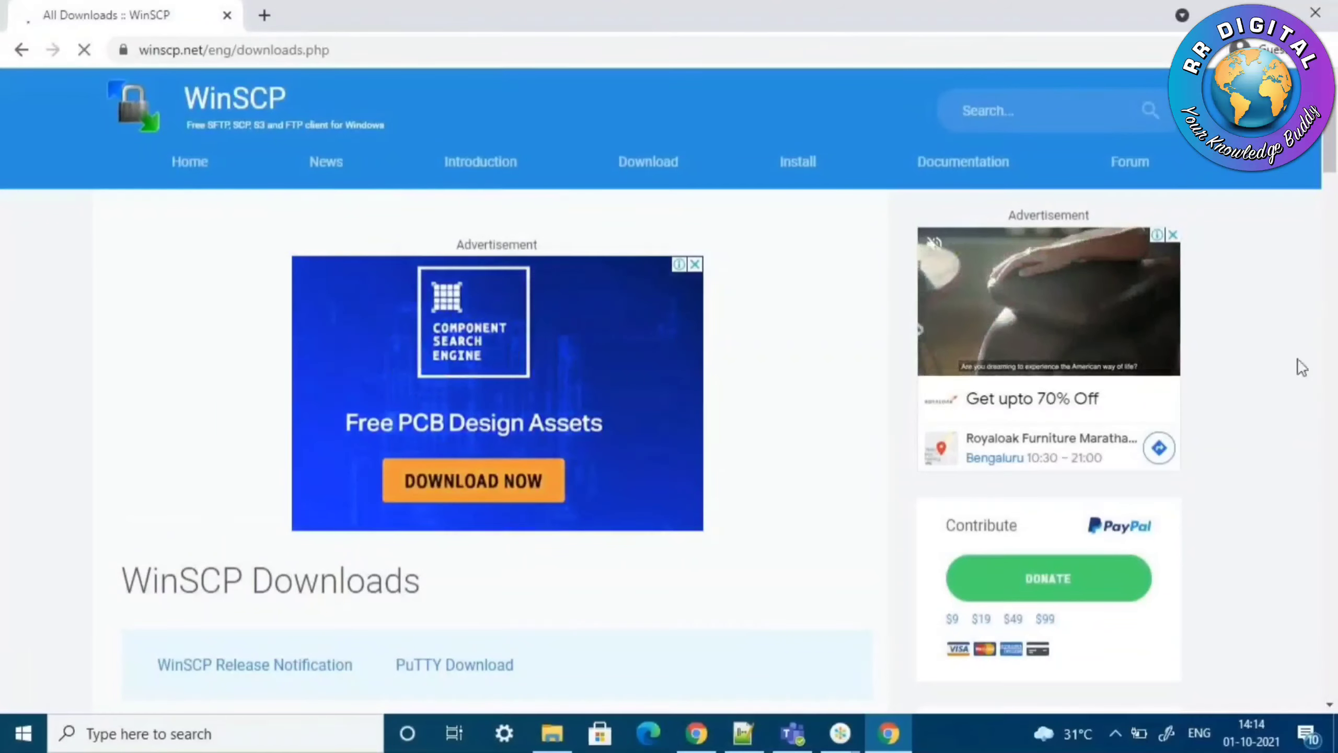
{"action": "left_click_drag", "start_coordinate": [1332, 155], "coordinate": [1334, 200]}
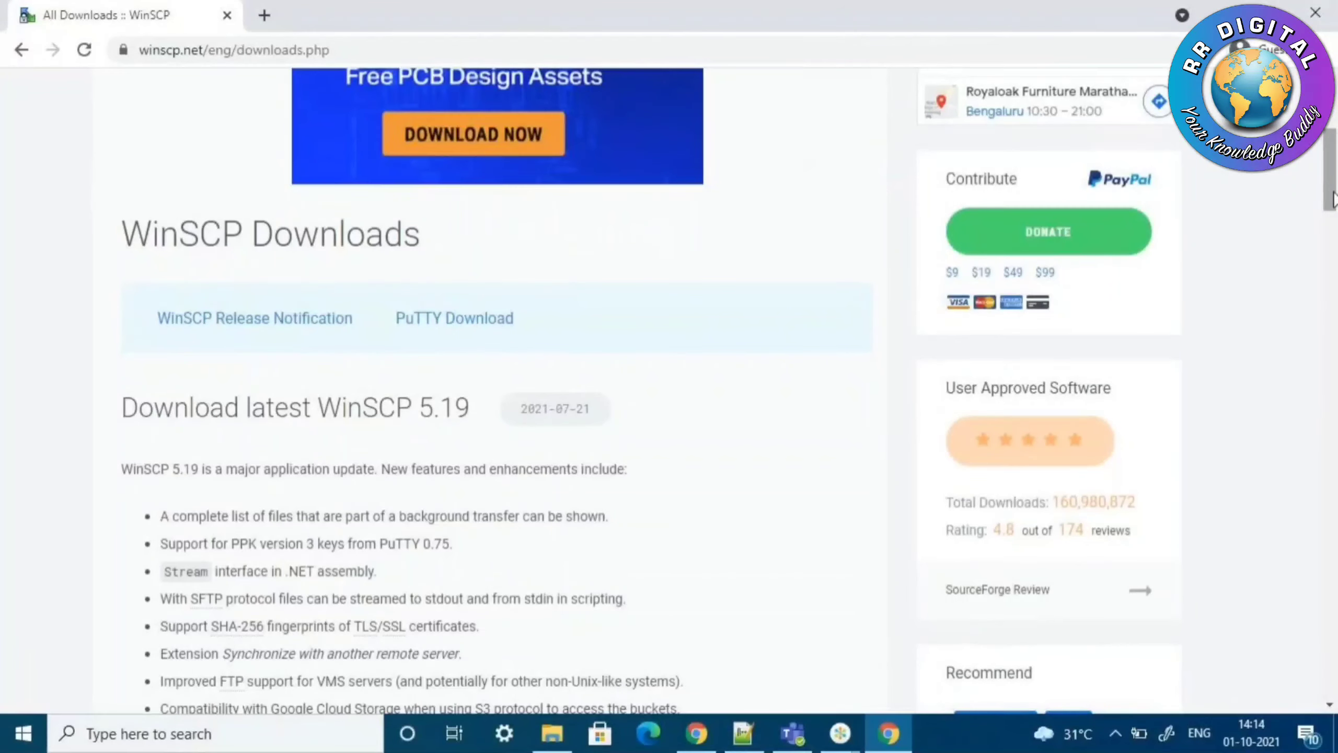
{"action": "scroll", "coordinate": [213, 324], "scroll_direction": "down", "scroll_amount": 10}
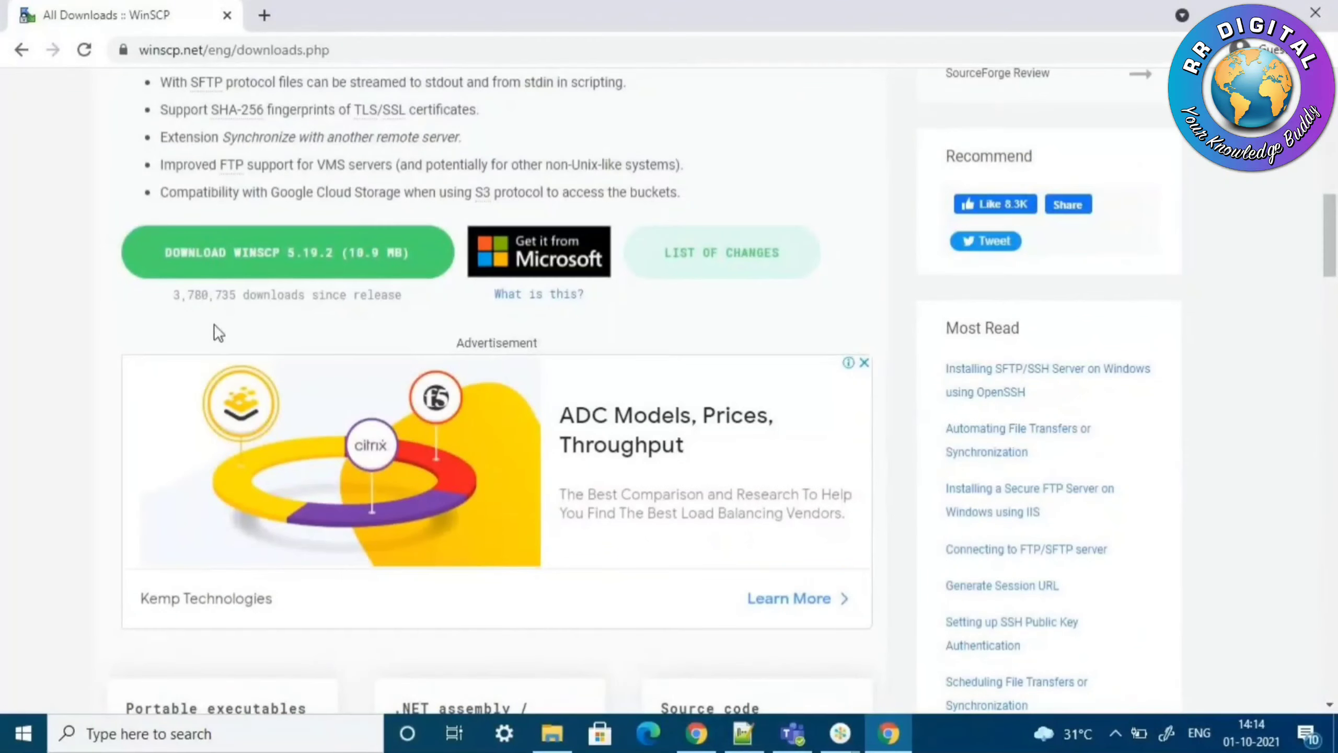
{"action": "left_click", "coordinate": [240, 266]}
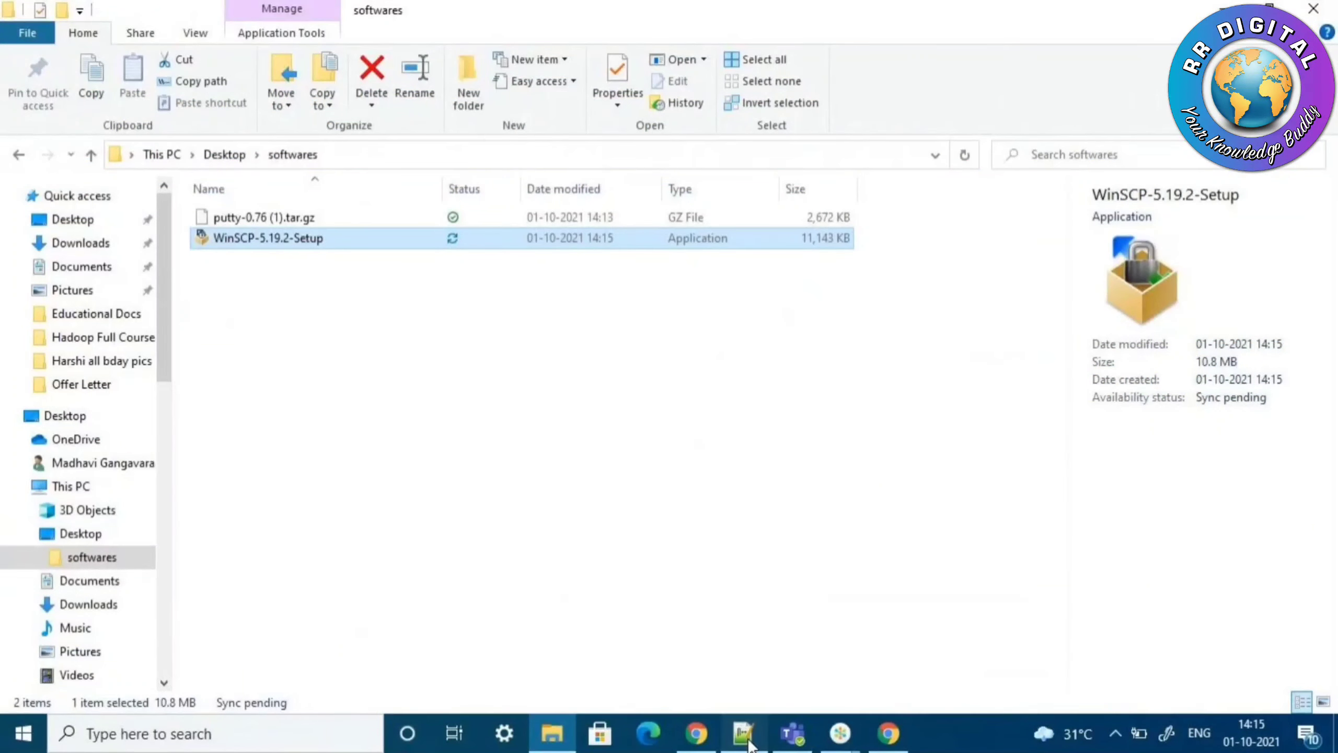
Check the numbered software list in Notepad++ and return to the softwares folder
{"action": "left_click", "coordinate": [744, 734]}
{"action": "left_click", "coordinate": [748, 738]}
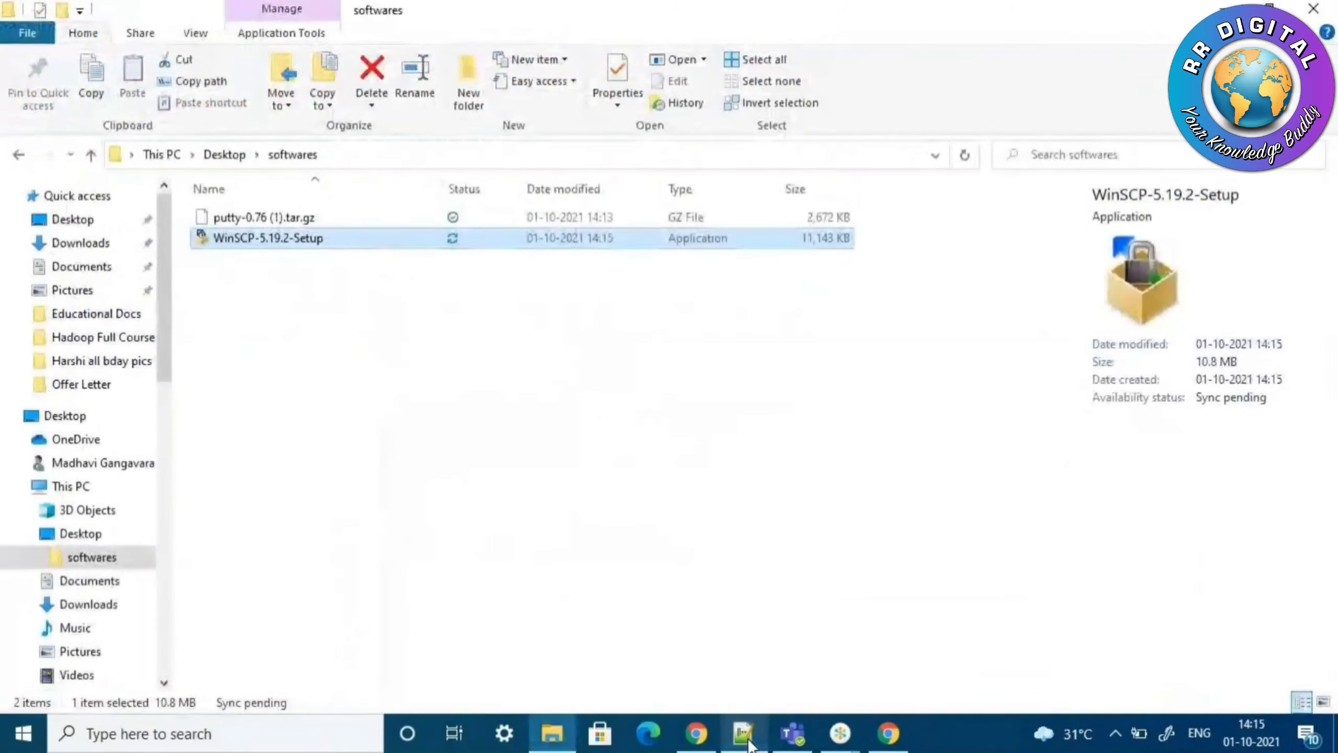
Switch to the Chrome window with WinSCP, go back to the Google results and search for "vm player"
{"action": "left_click", "coordinate": [889, 734]}
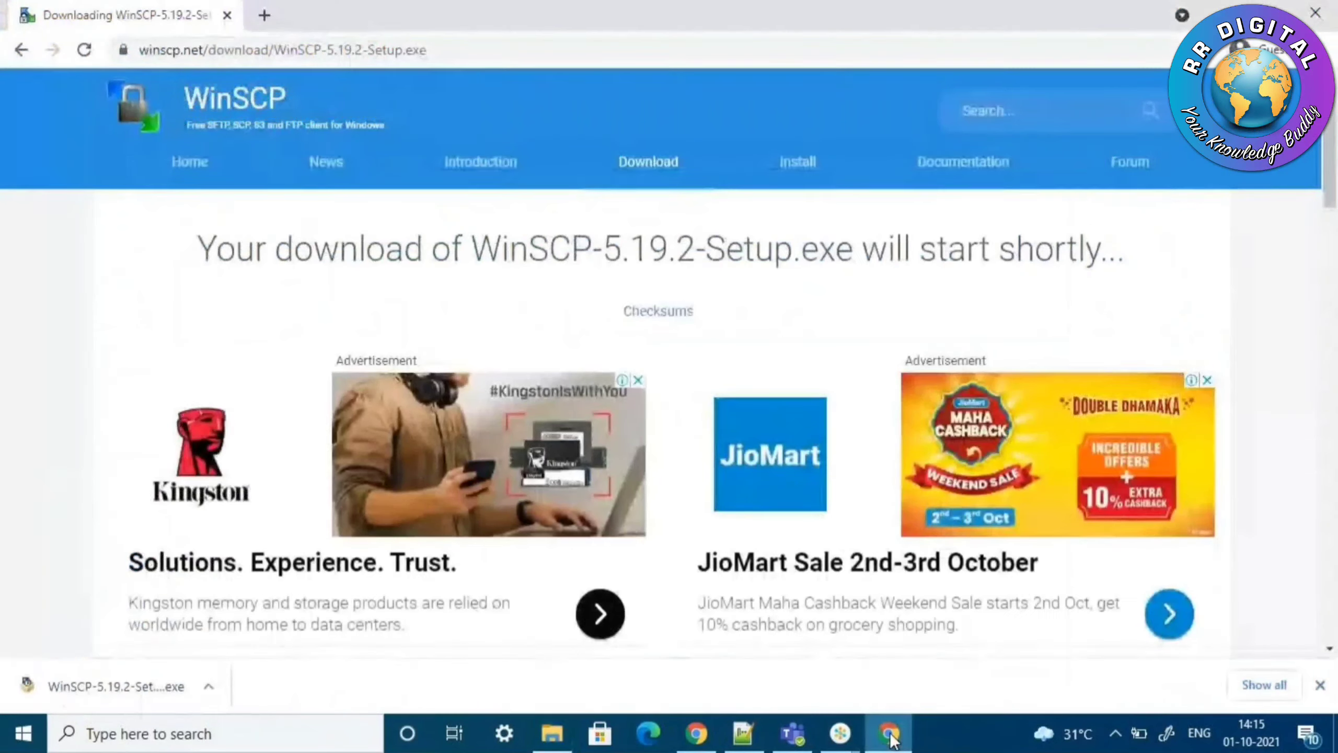
{"action": "left_click", "coordinate": [22, 50]}
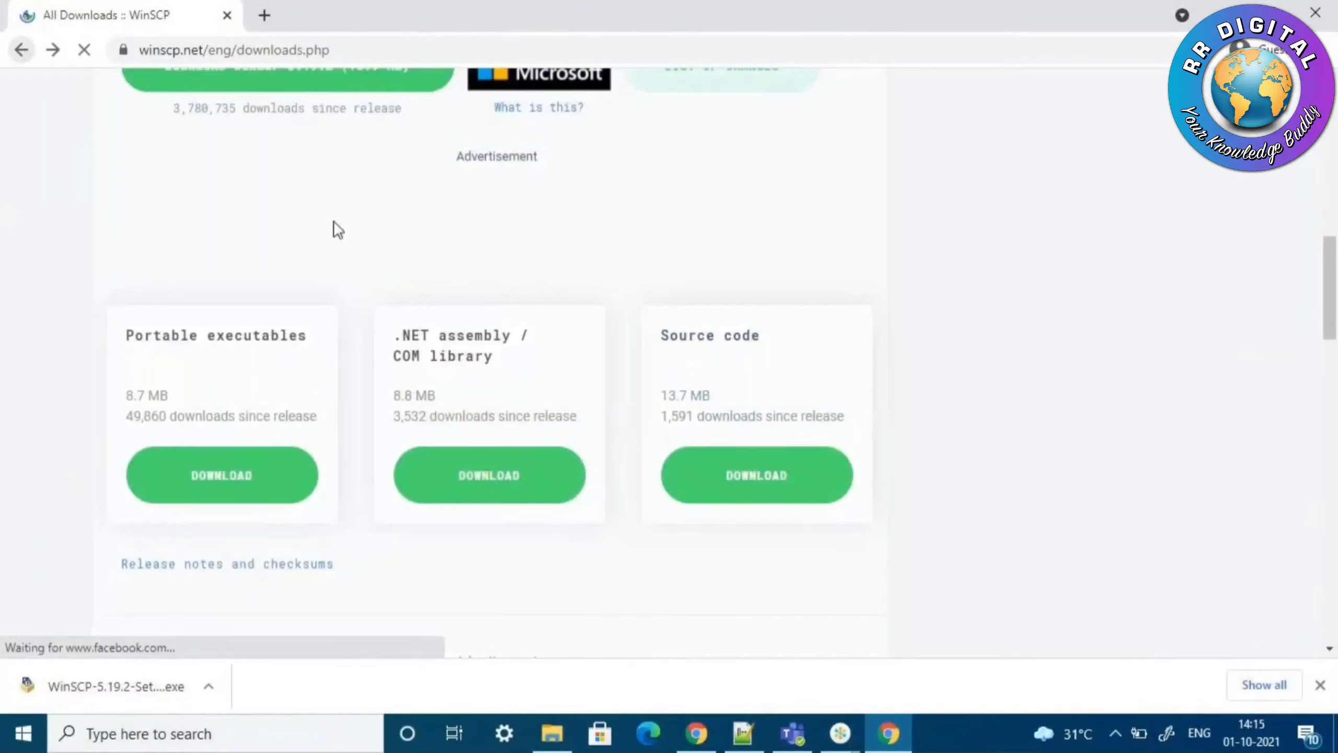
{"action": "left_click", "coordinate": [23, 58]}
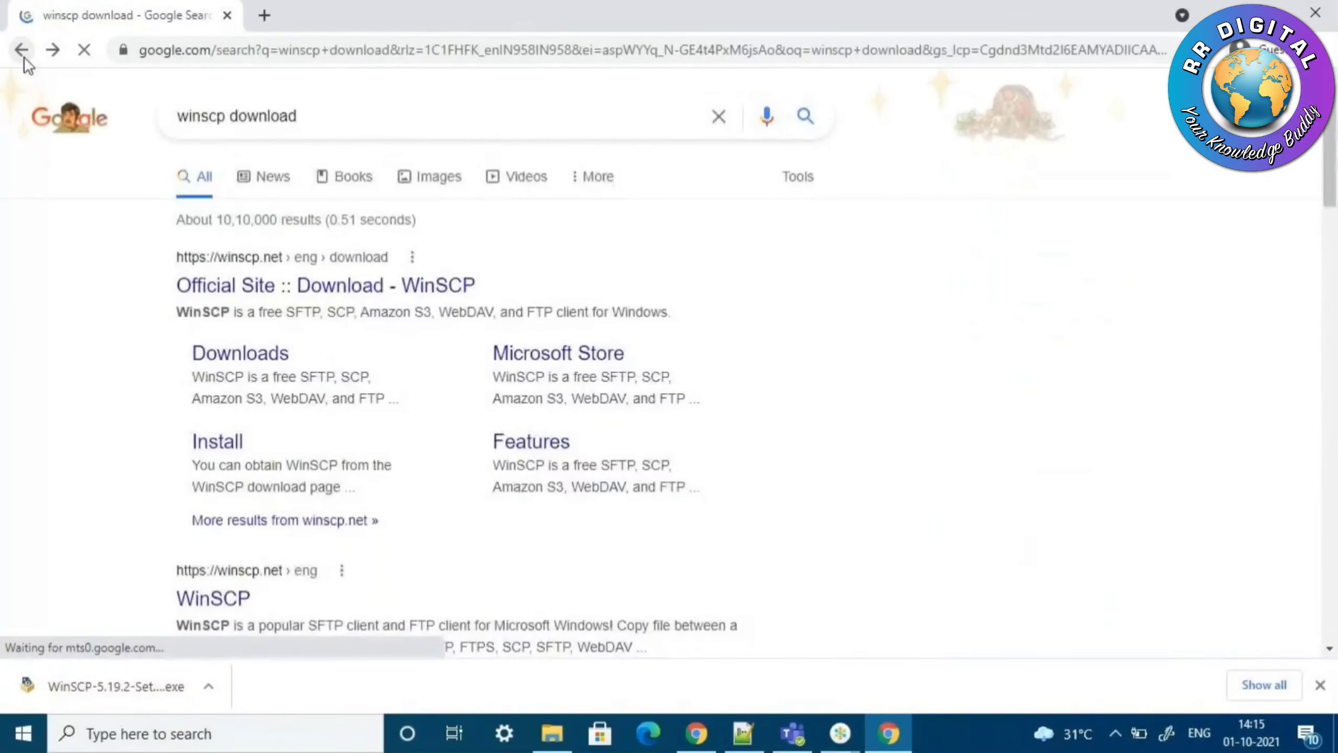
{"action": "triple_click", "coordinate": [351, 120]}
{"action": "type", "text": "vm player"}
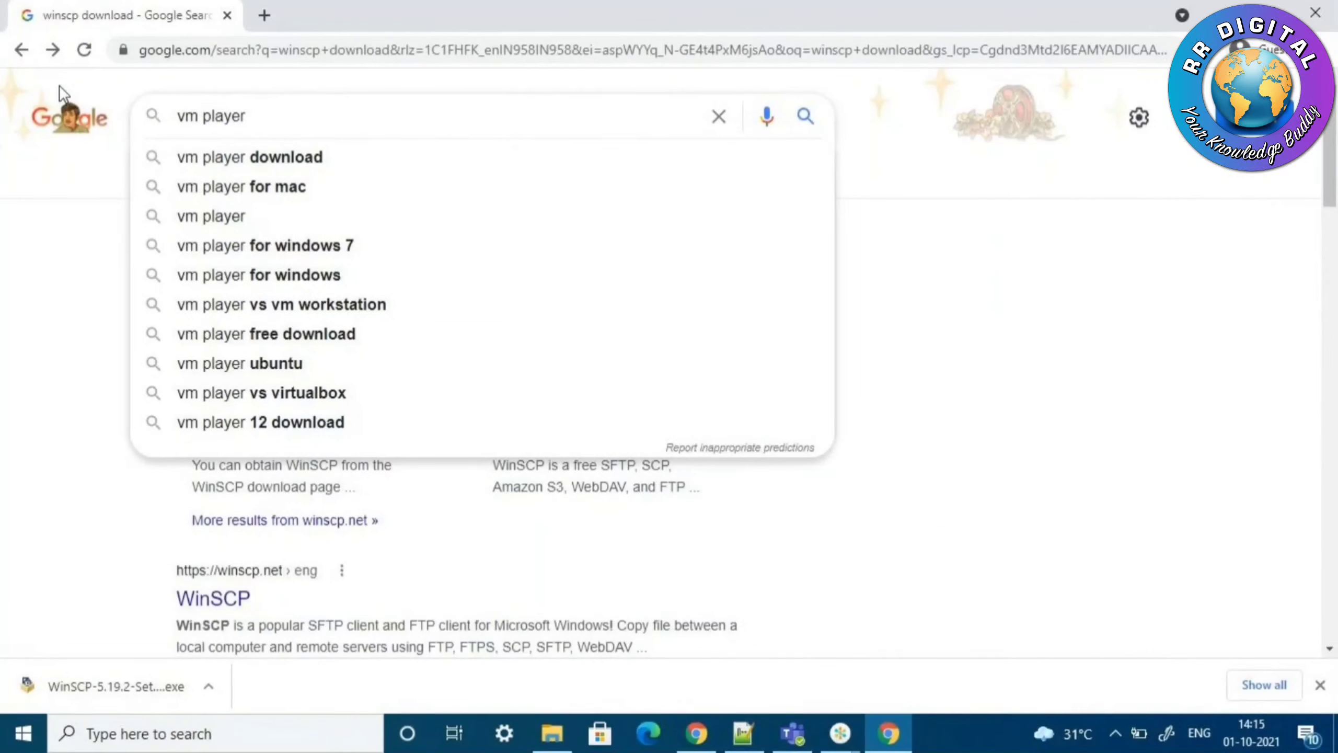
{"action": "key", "text": "Return"}
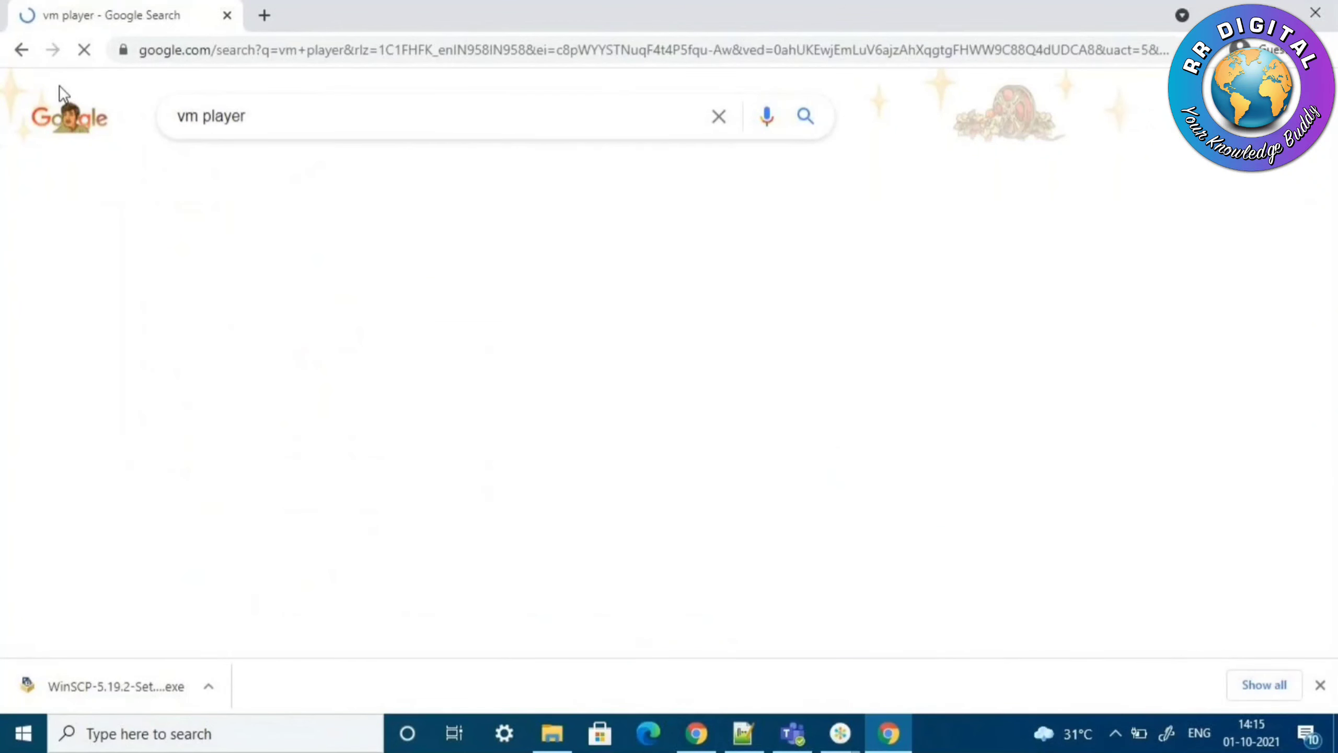
Extend the query to "vm player download", run the search and dismiss the finished-downloads bar
{"action": "left_click", "coordinate": [309, 124]}
{"action": "type", "text": "download"}
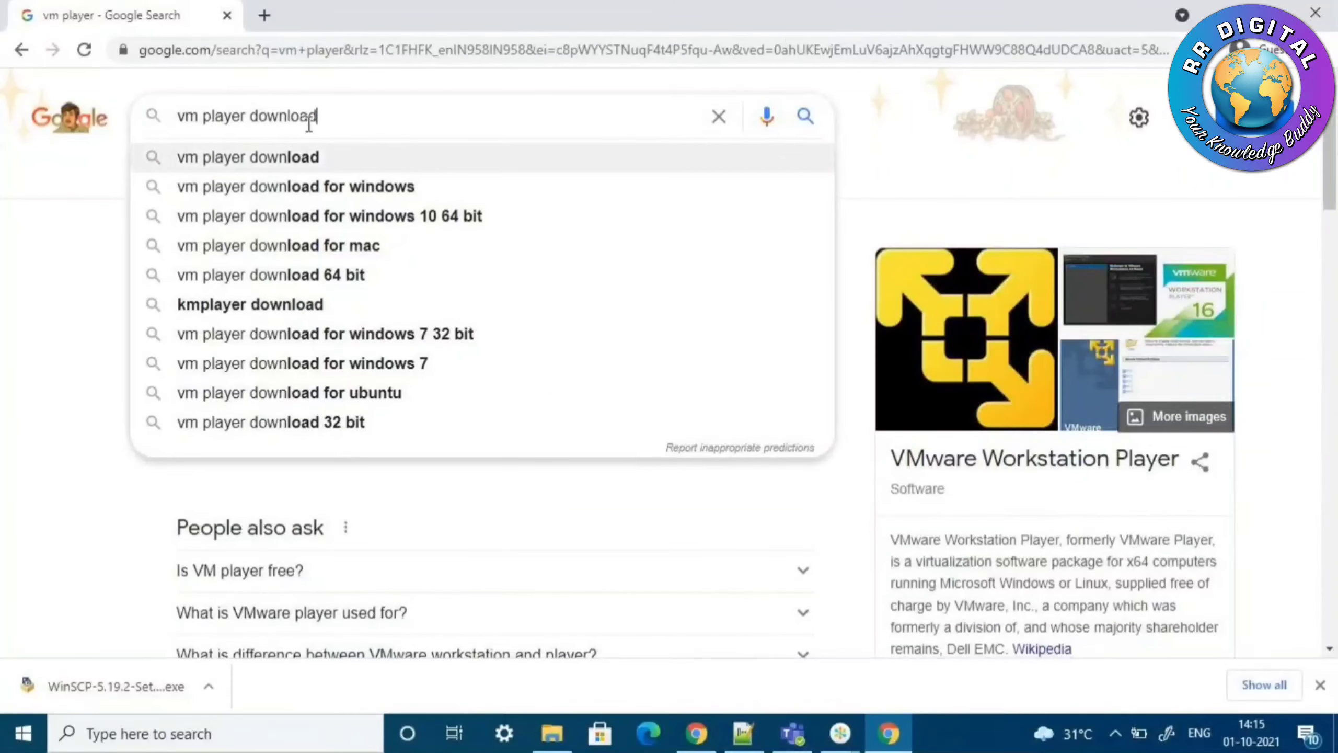
{"action": "key", "text": "Return"}
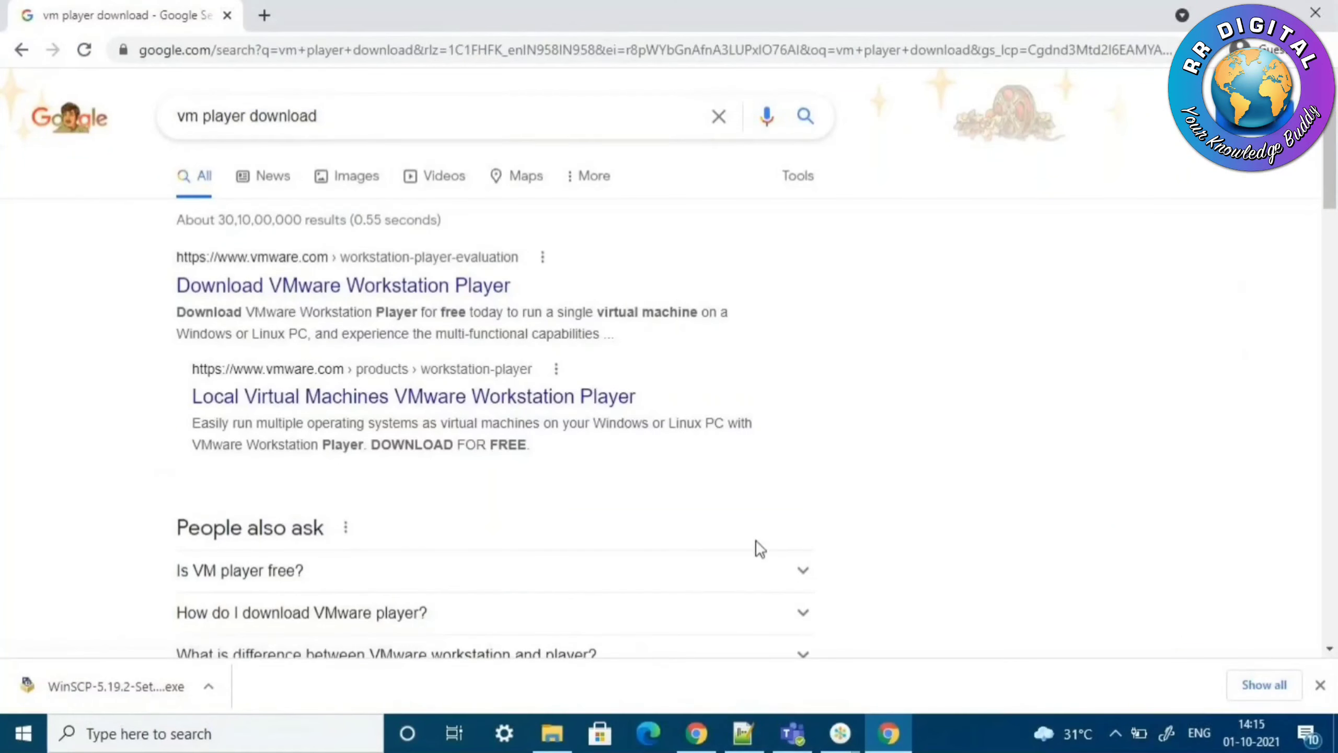
{"action": "left_click", "coordinate": [1320, 685]}
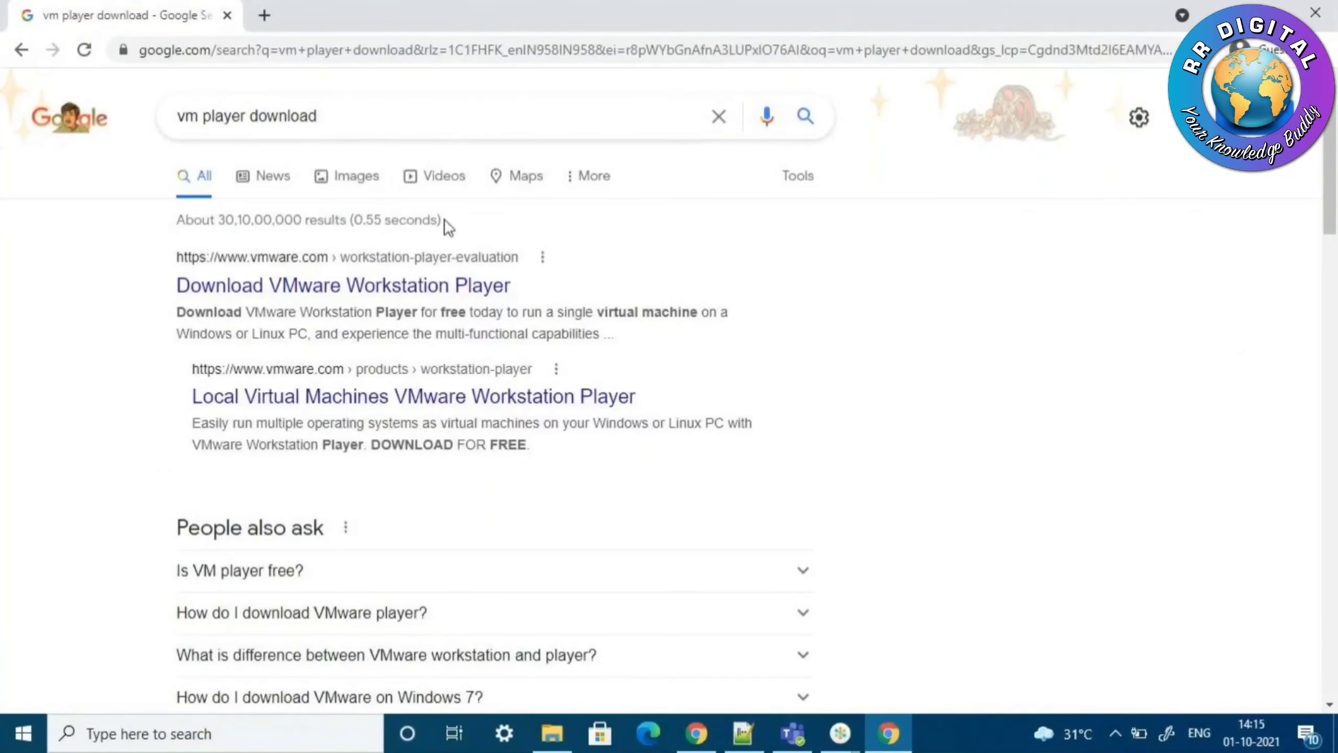
Download Workstation 16.0 Player for Windows from the Download VMware Workstation Player result, then switch to the softwares folder
{"action": "left_click", "coordinate": [426, 287]}
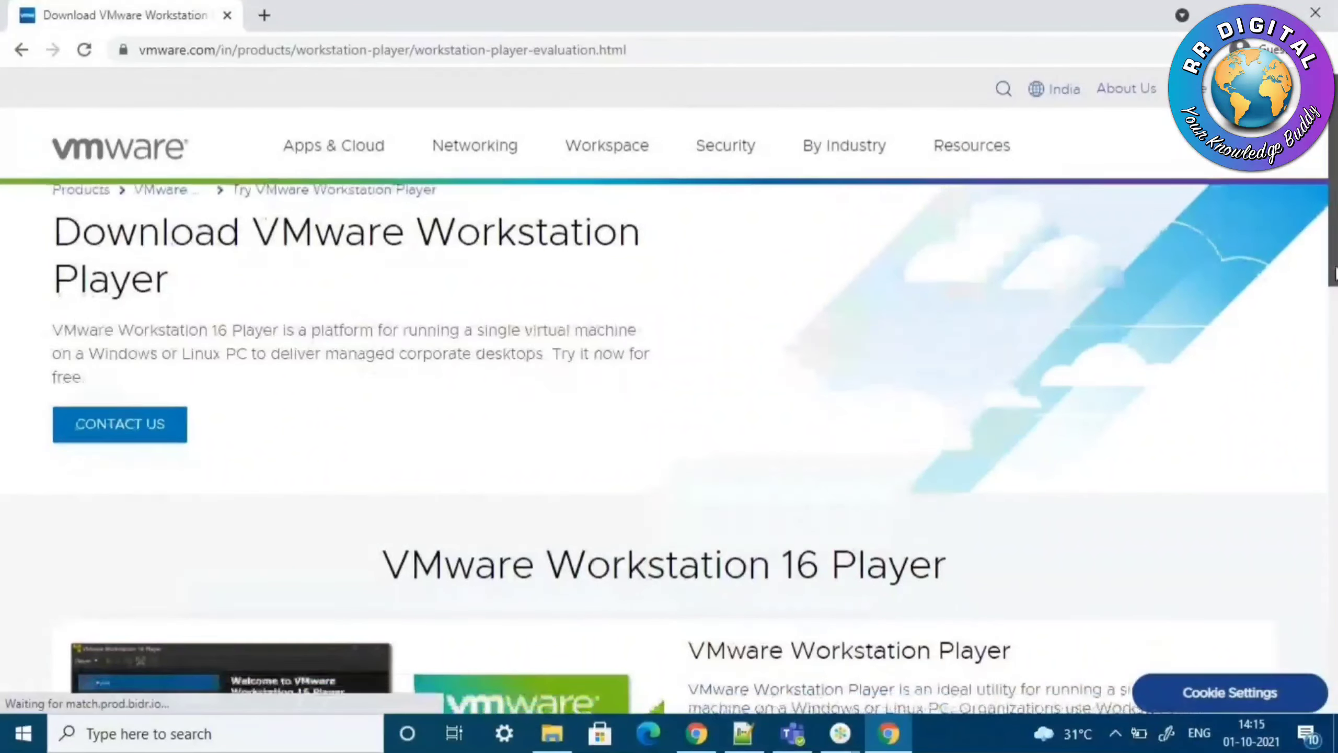
{"action": "scroll", "coordinate": [1335, 247], "scroll_direction": "down", "scroll_amount": 3}
{"action": "left_click_drag", "start_coordinate": [1335, 261], "coordinate": [1335, 380]}
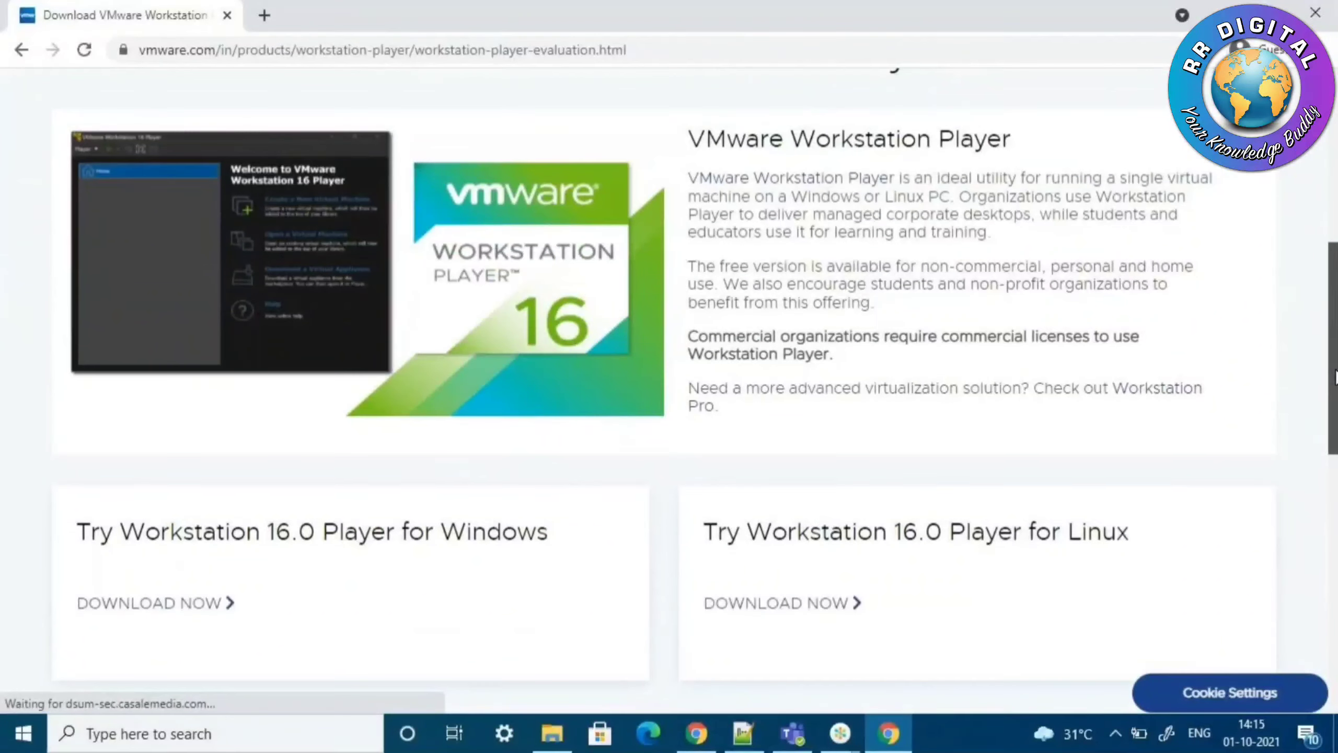
{"action": "left_click", "coordinate": [164, 607]}
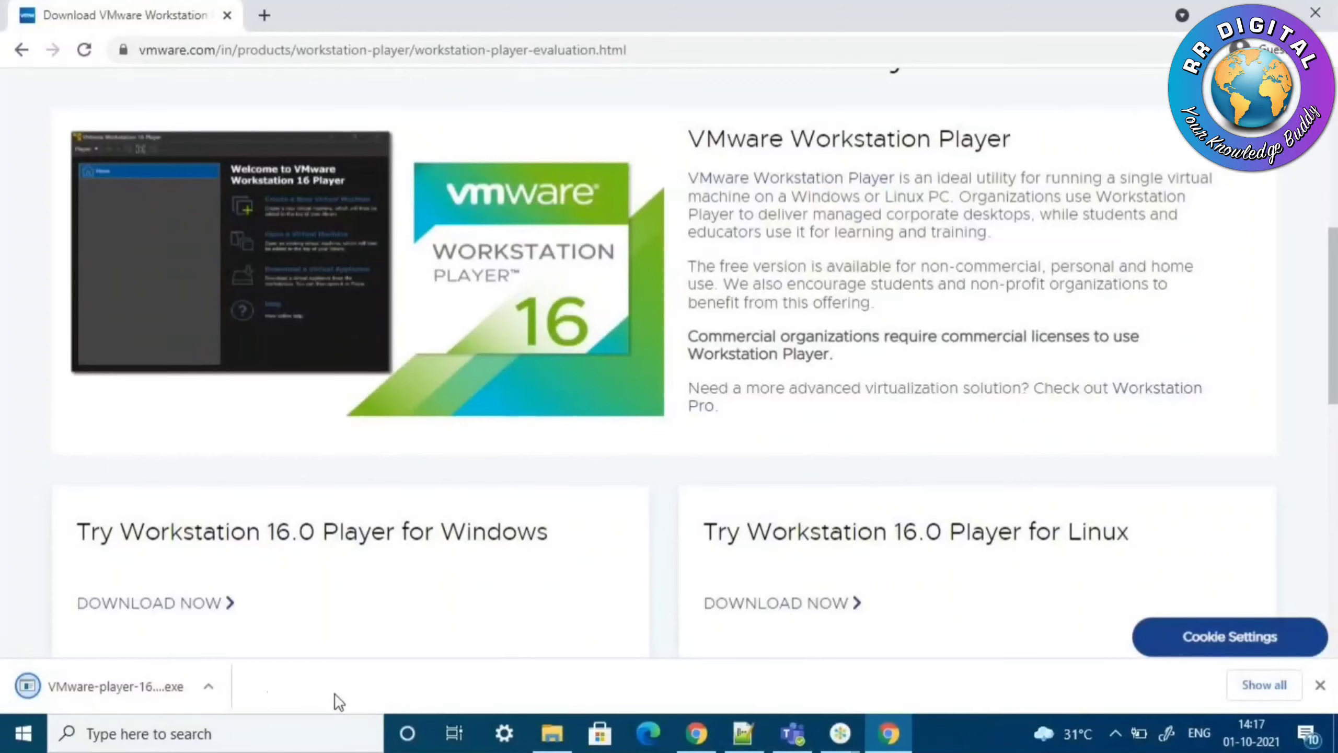
{"action": "left_click", "coordinate": [551, 733]}
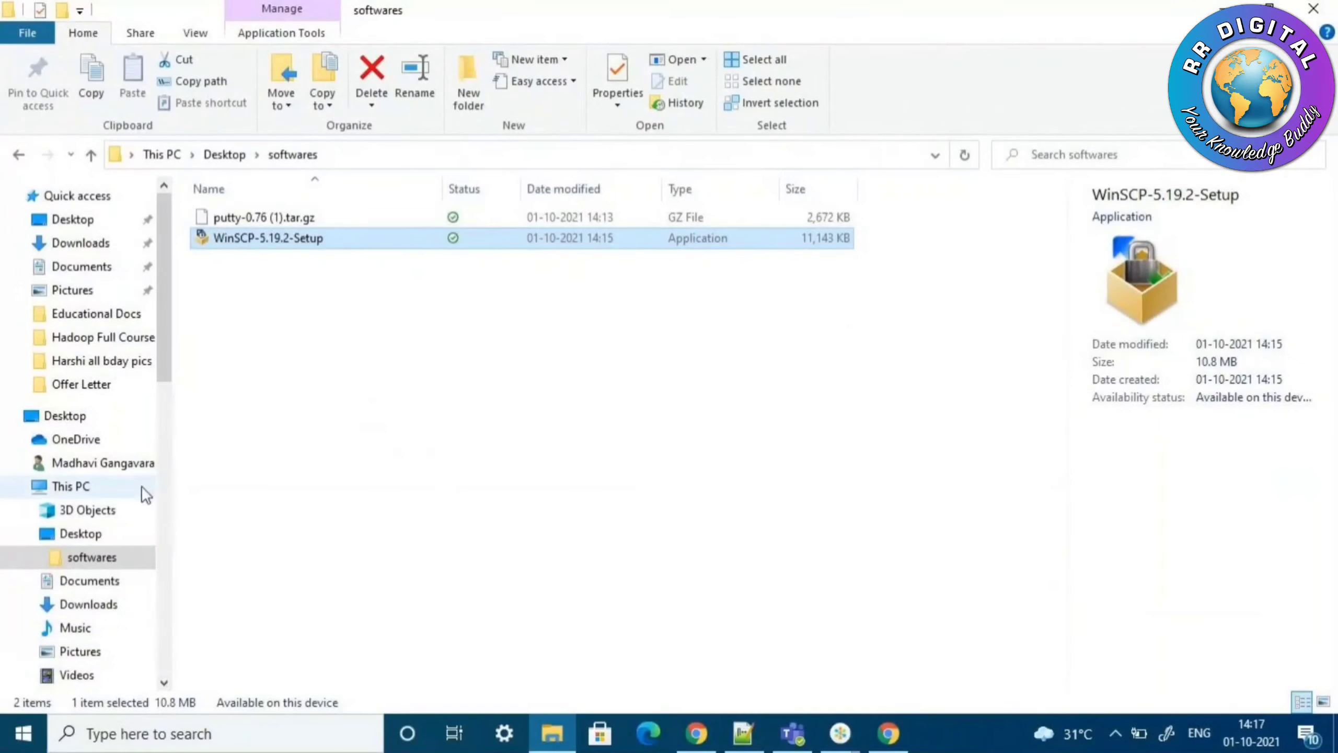
Copy the Cloudera quickstart VM 5.13.0 download link from the "new 2" document in Notepad++
{"action": "left_click", "coordinate": [737, 744]}
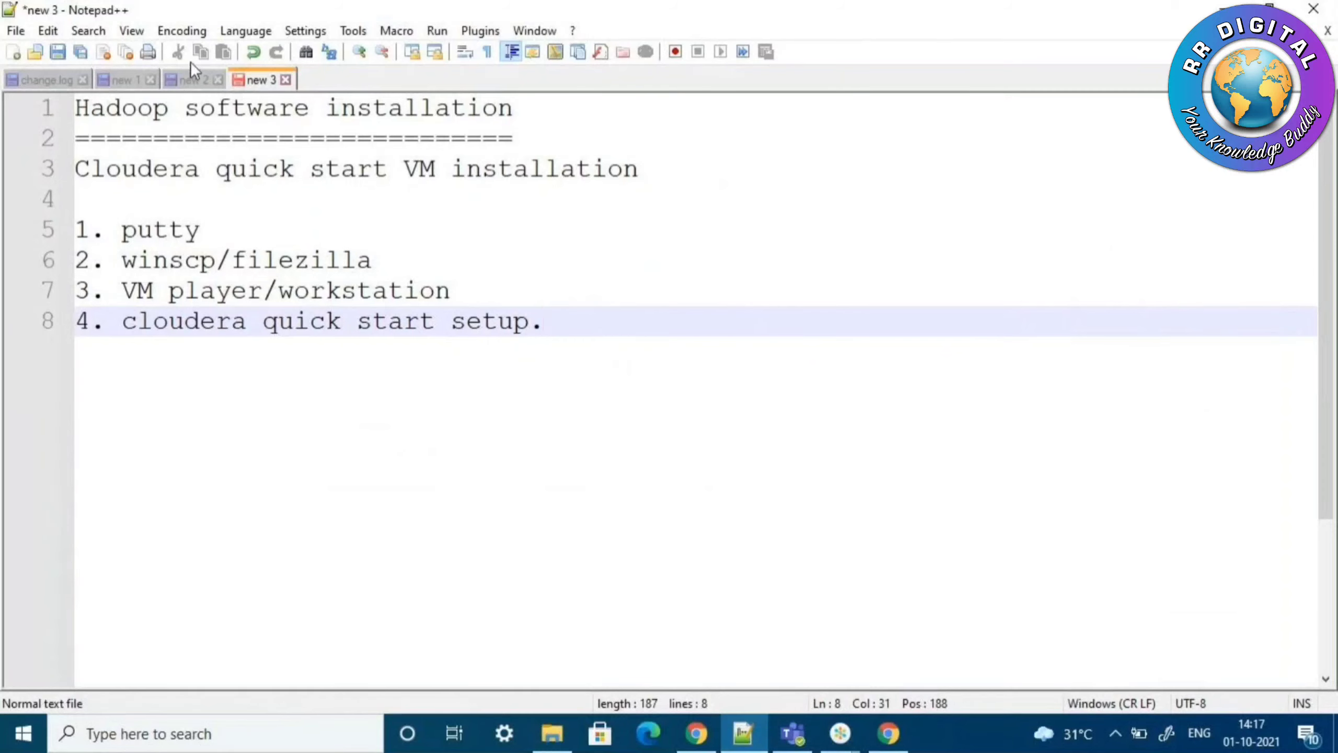
{"action": "left_click", "coordinate": [190, 76]}
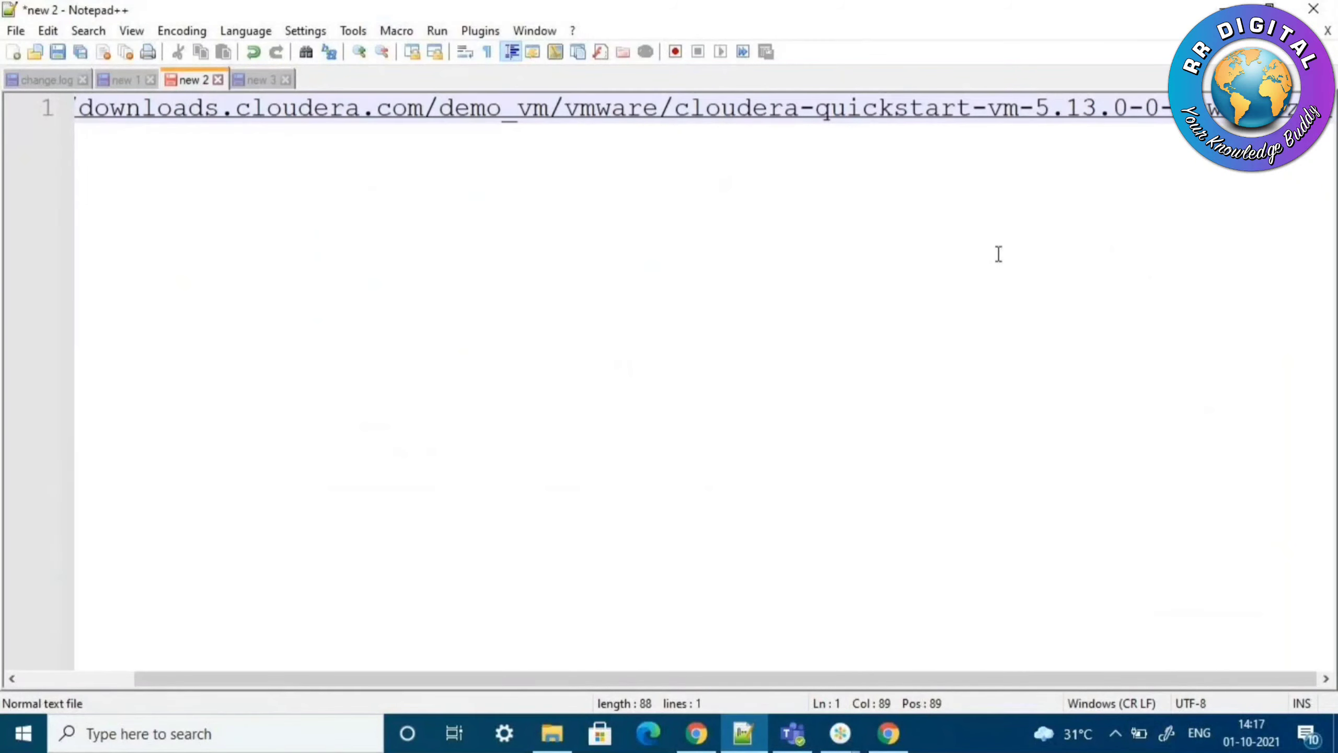
{"action": "key", "text": "ctrl+a"}
{"action": "key", "text": "ctrl+c"}
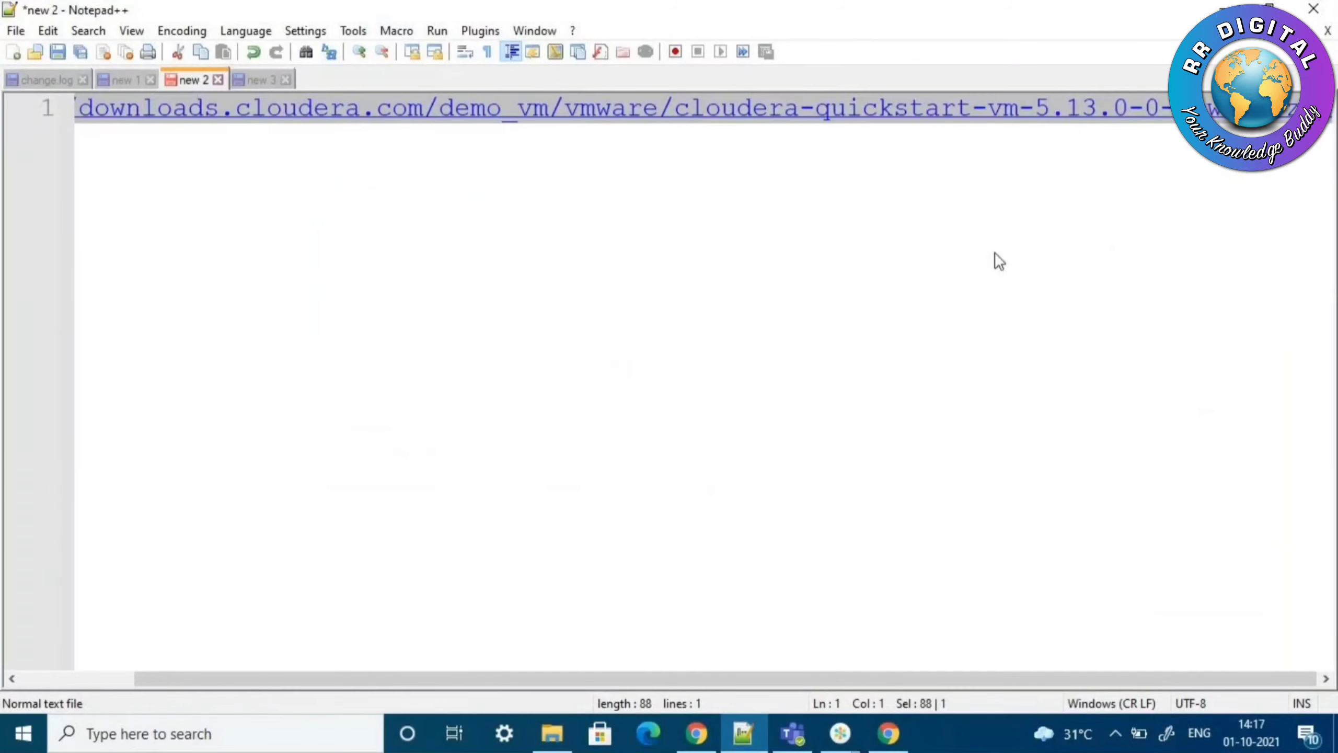
{"action": "left_click", "coordinate": [743, 733]}
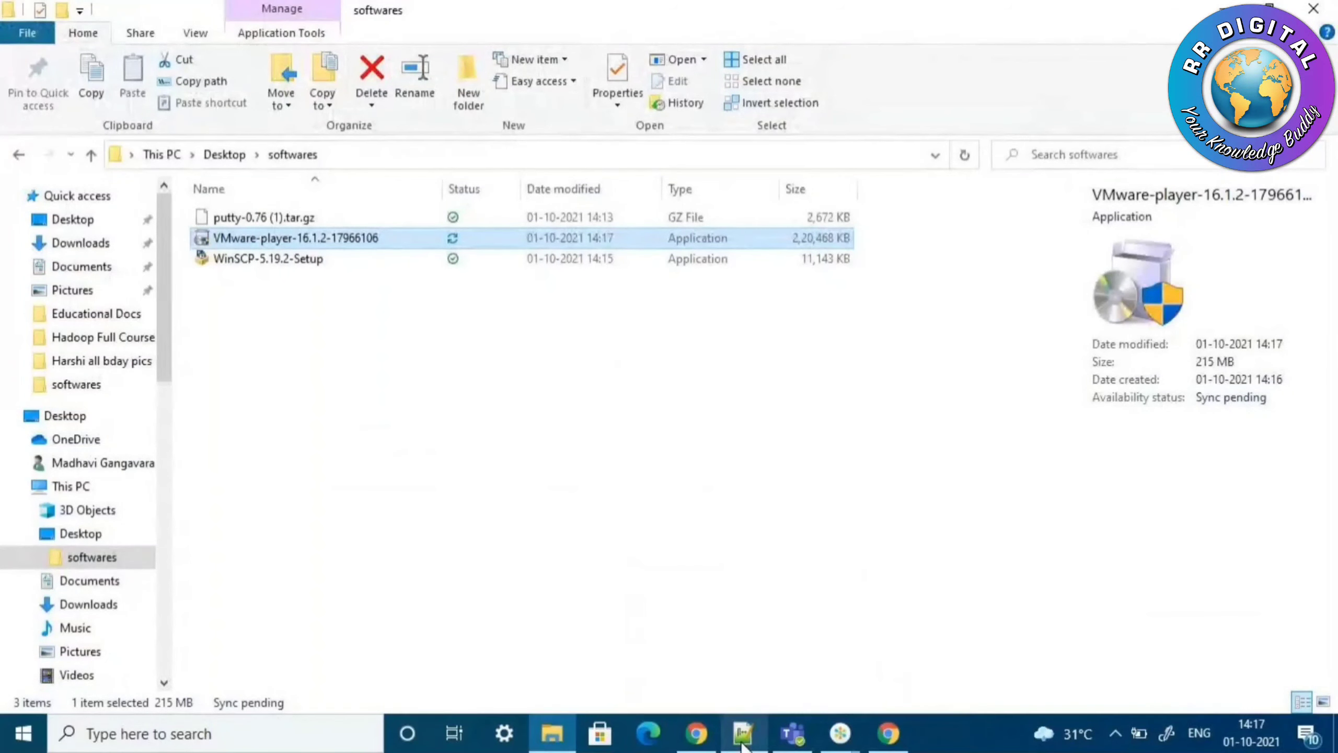
Switch to the Chrome window with the PuTTY page and load the copied cloudera-quickstart-vm-5.13.0-0-vmware.zip link
{"action": "left_click", "coordinate": [696, 734]}
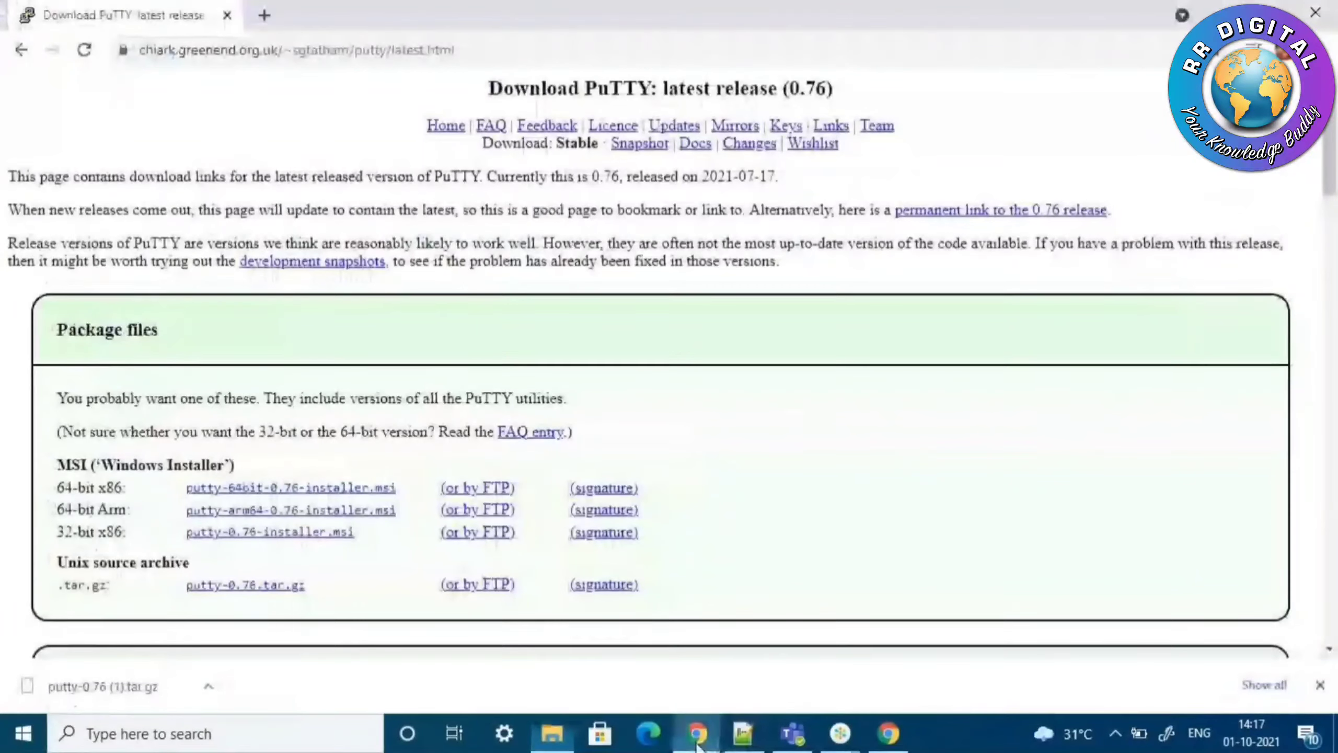
{"action": "left_click", "coordinate": [494, 50]}
{"action": "key", "text": "ctrl+v"}
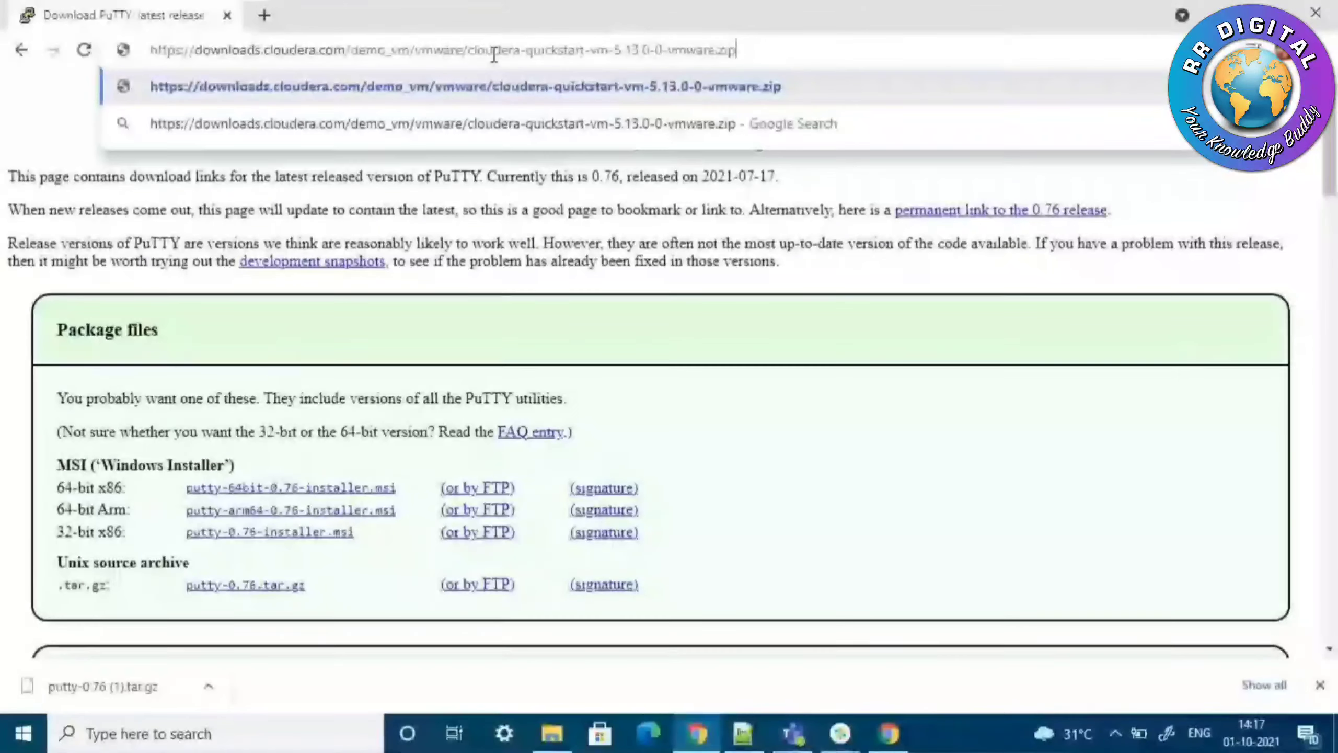
{"action": "key", "text": "Return"}
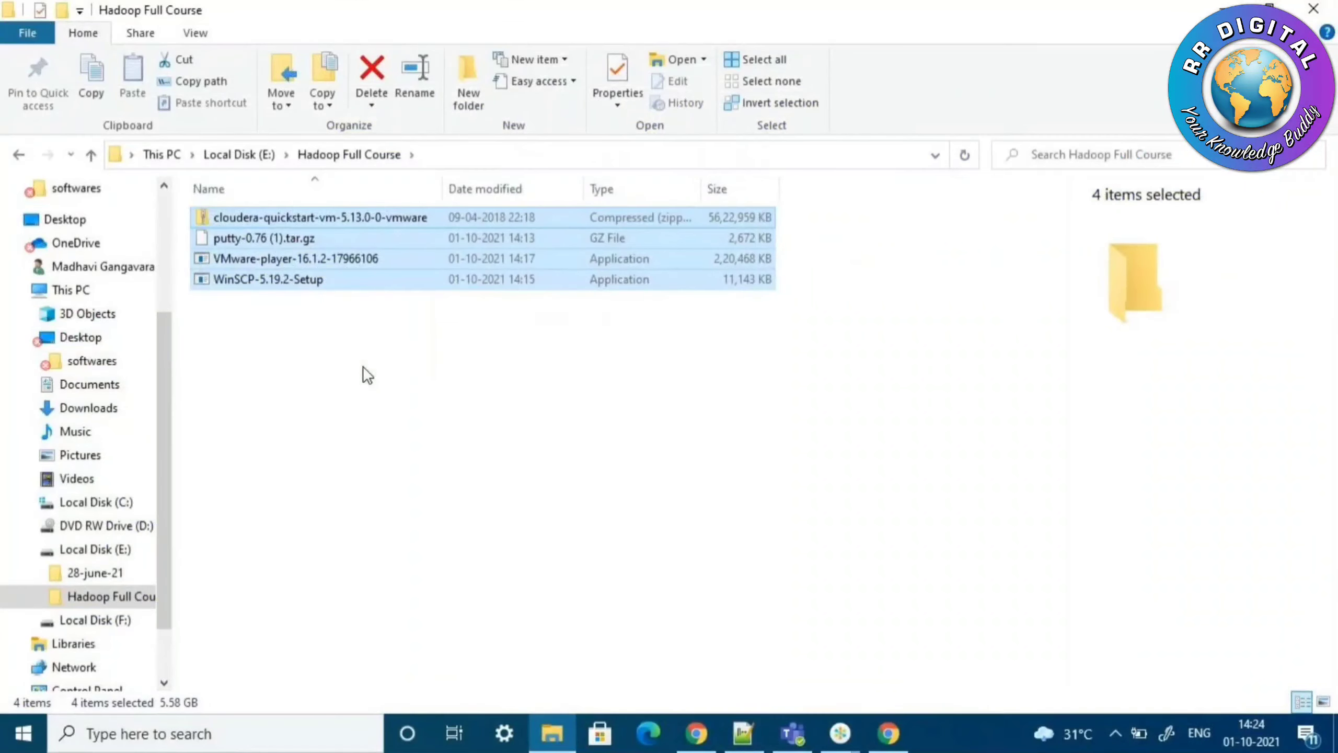
Delete the putty-0.76 (1).tar.gz archive from the Hadoop Full Course folder
{"action": "left_click", "coordinate": [363, 366]}
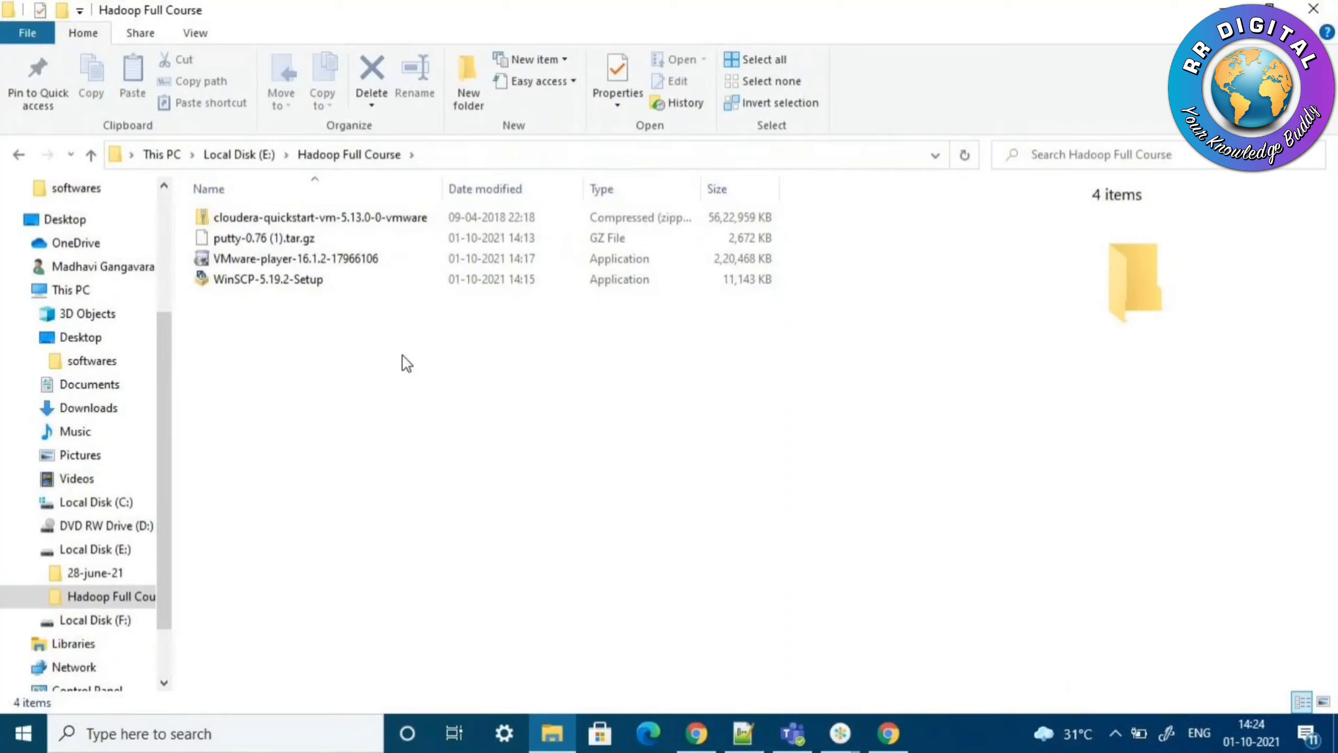
{"action": "left_click", "coordinate": [281, 237]}
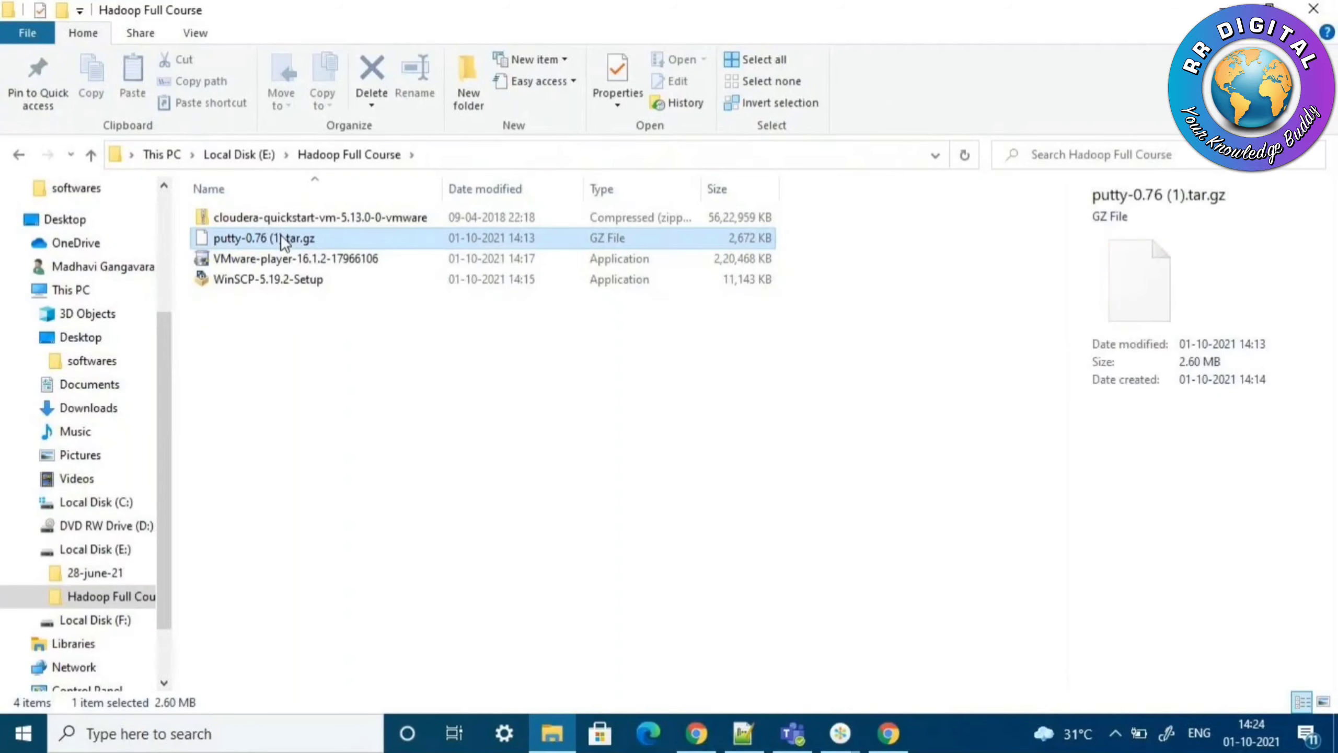
{"action": "right_click", "coordinate": [281, 236]}
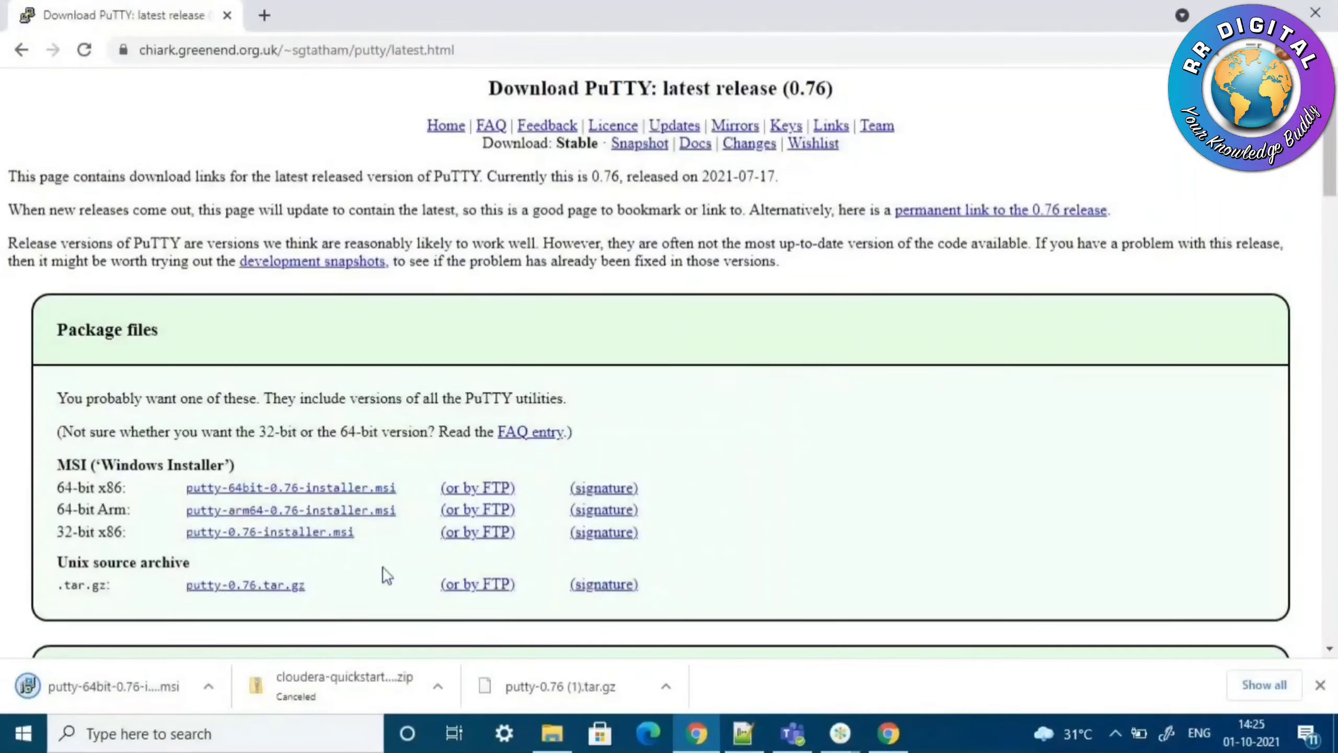
Install PuTTY 0.76 (64-bit) from the downloaded installer with the default folder and features, then close its README
{"action": "left_click", "coordinate": [124, 693]}
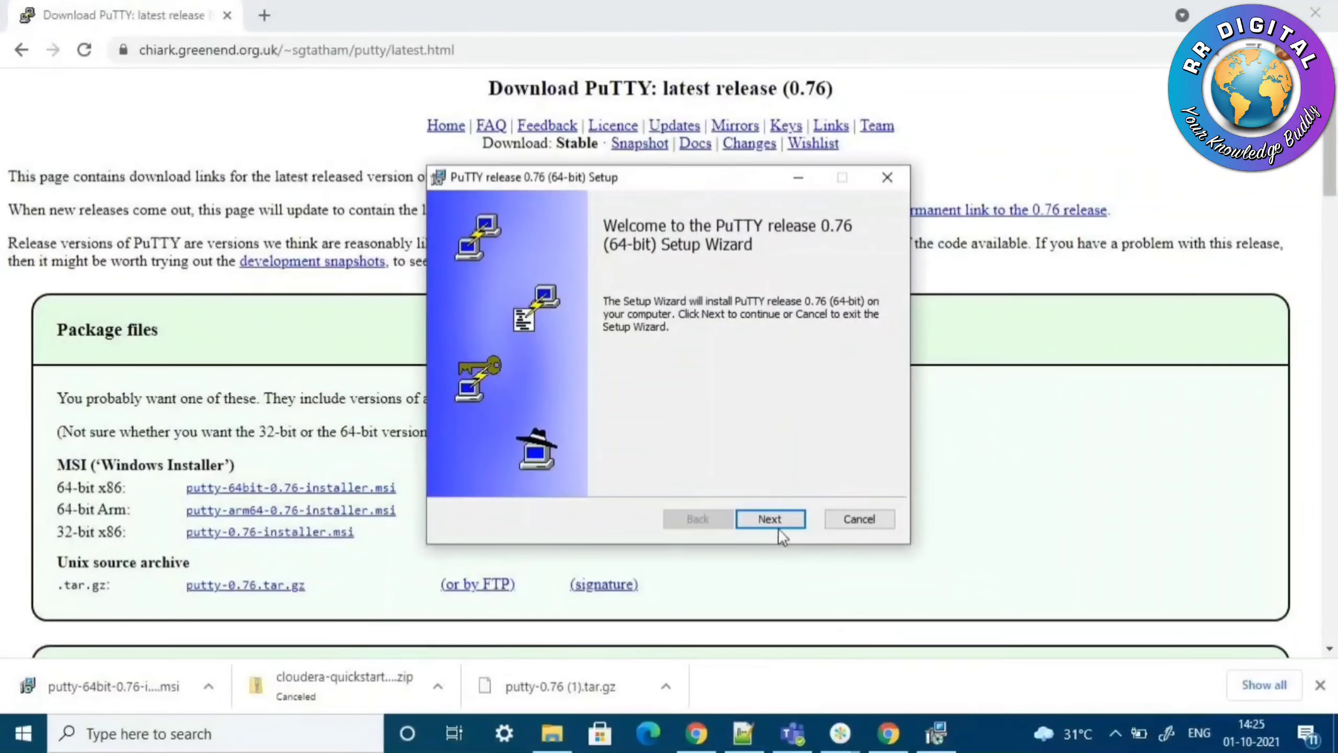
{"action": "left_click", "coordinate": [782, 521]}
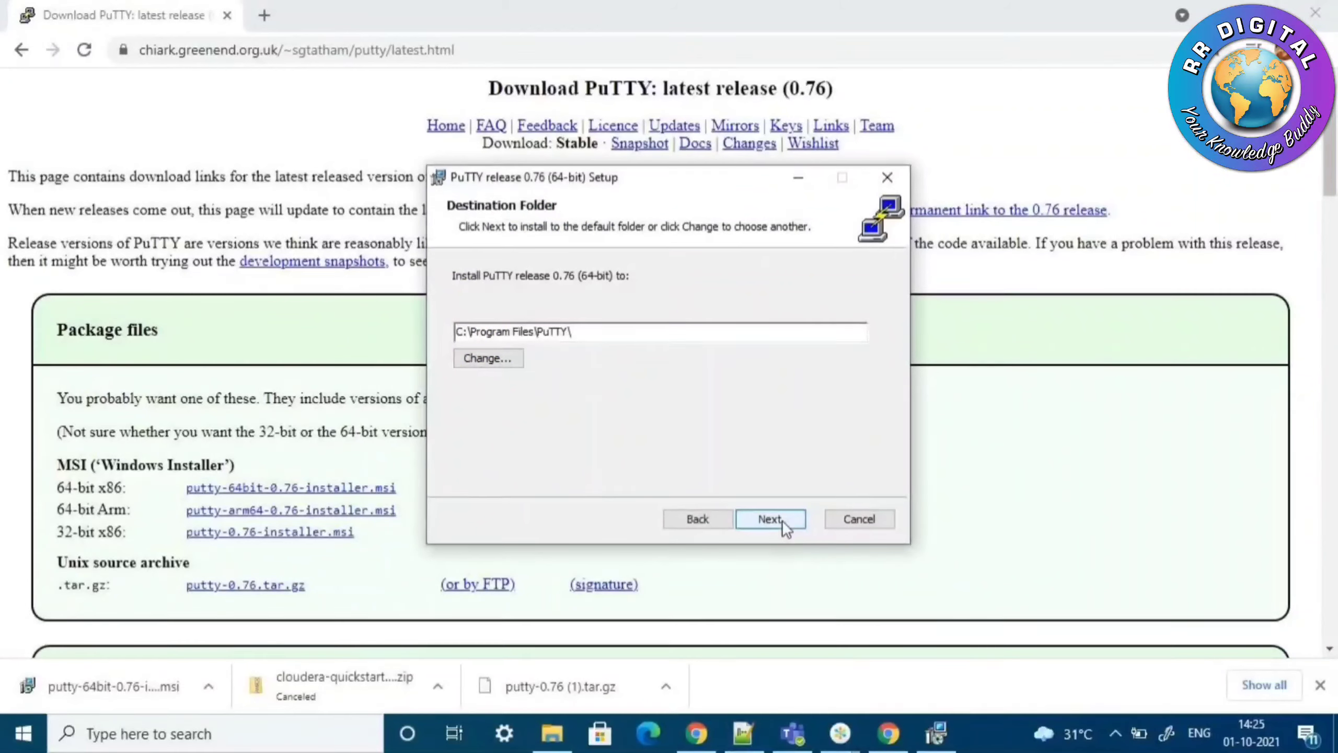
{"action": "left_click", "coordinate": [782, 521]}
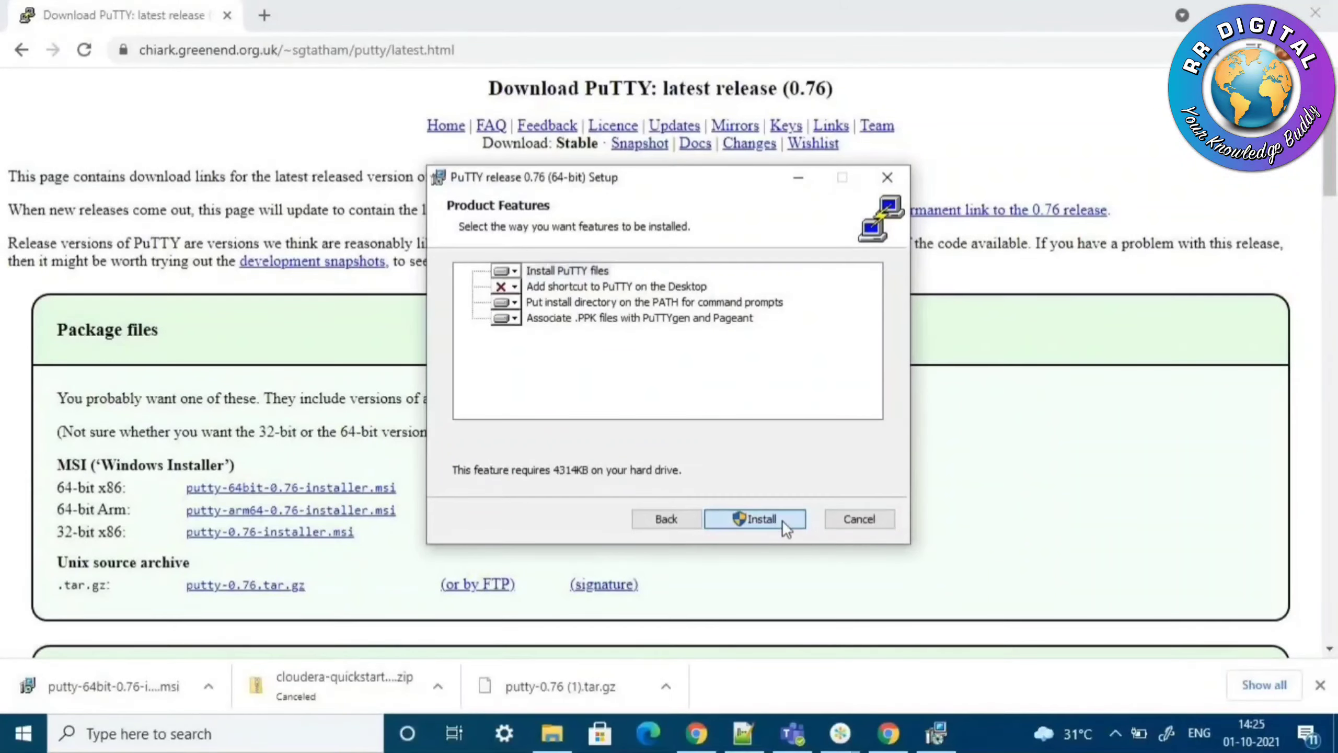
{"action": "left_click", "coordinate": [782, 520]}
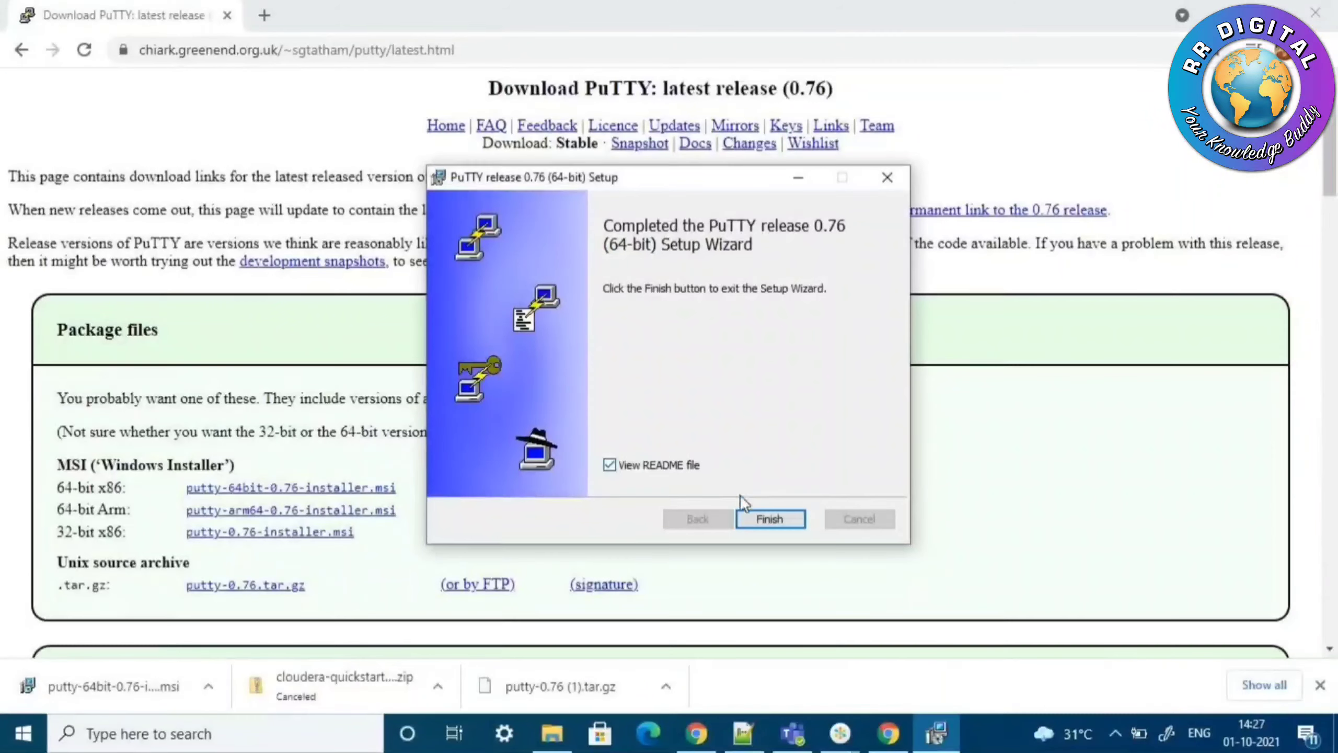
{"action": "left_click", "coordinate": [757, 518]}
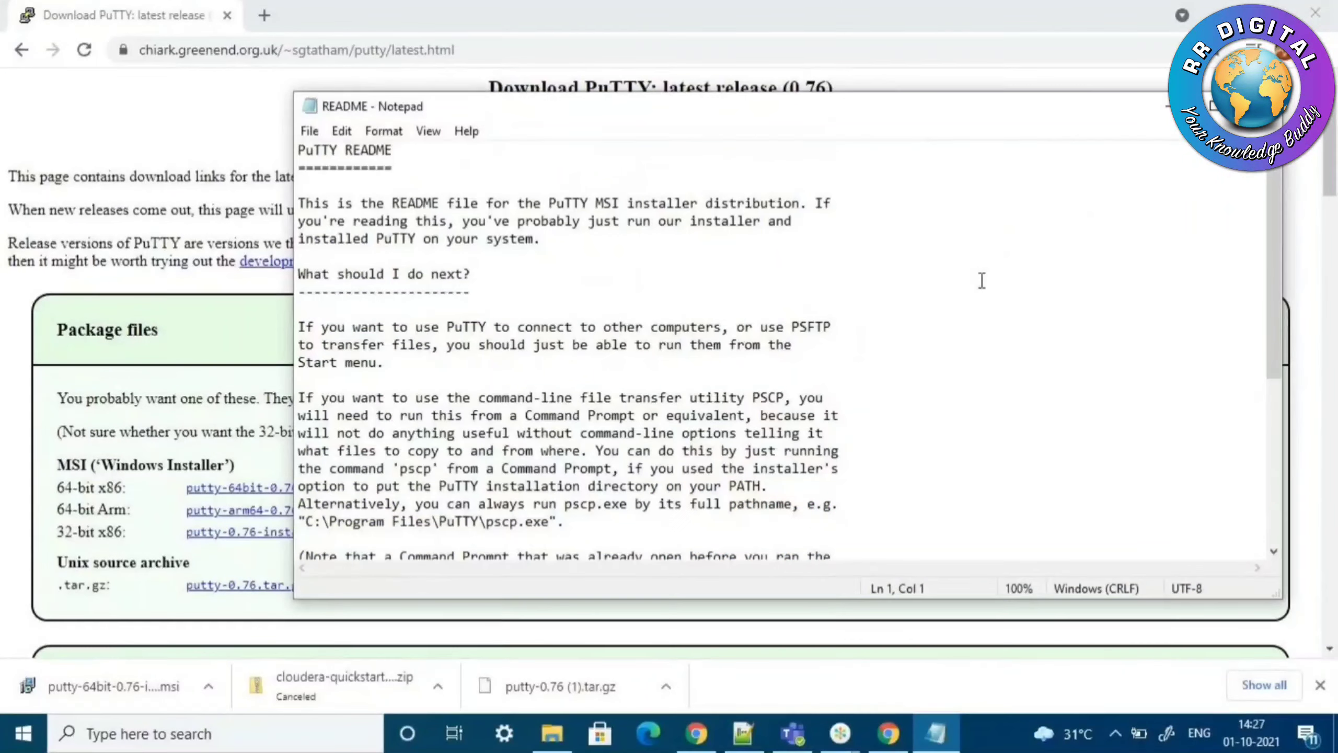
{"action": "left_click", "coordinate": [1267, 106]}
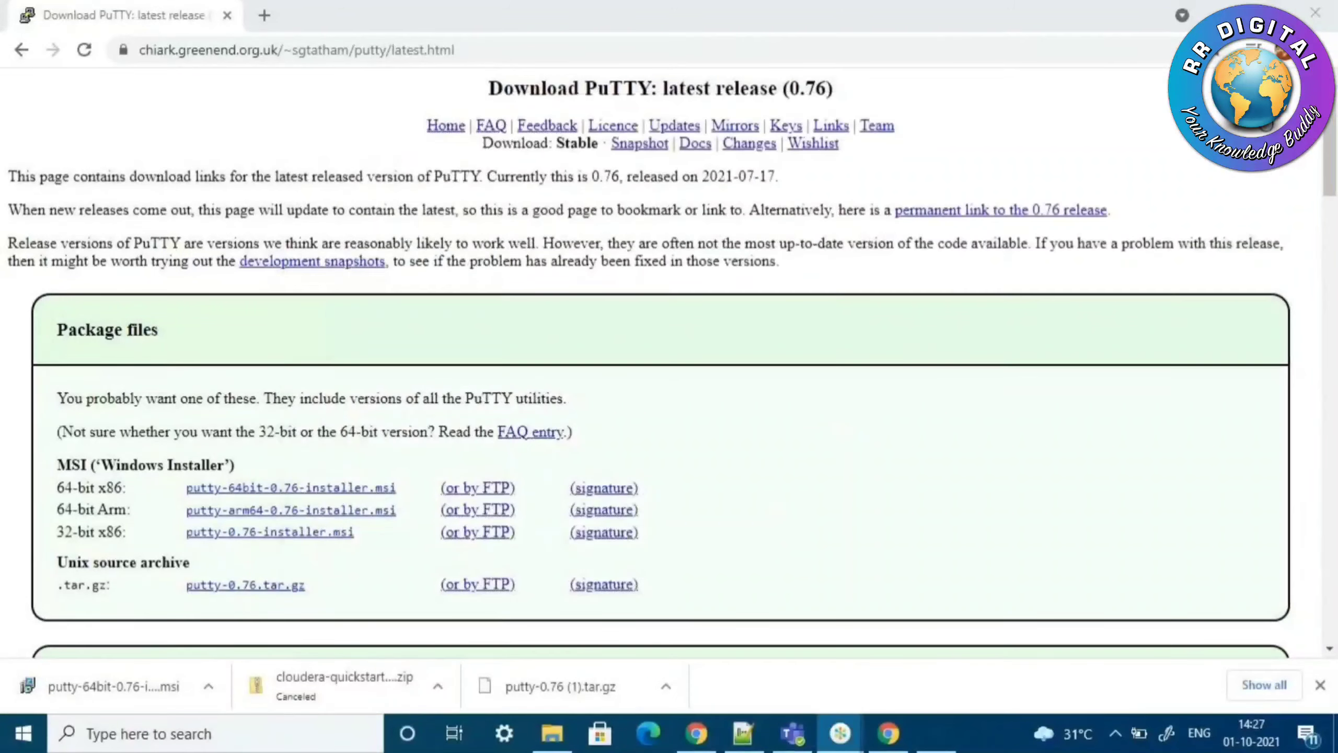
Install WinSCP 5.19.2 from the Hadoop Full Course folder, accepting the license, Typical installation and the Commander interface
{"action": "left_click", "coordinate": [550, 740]}
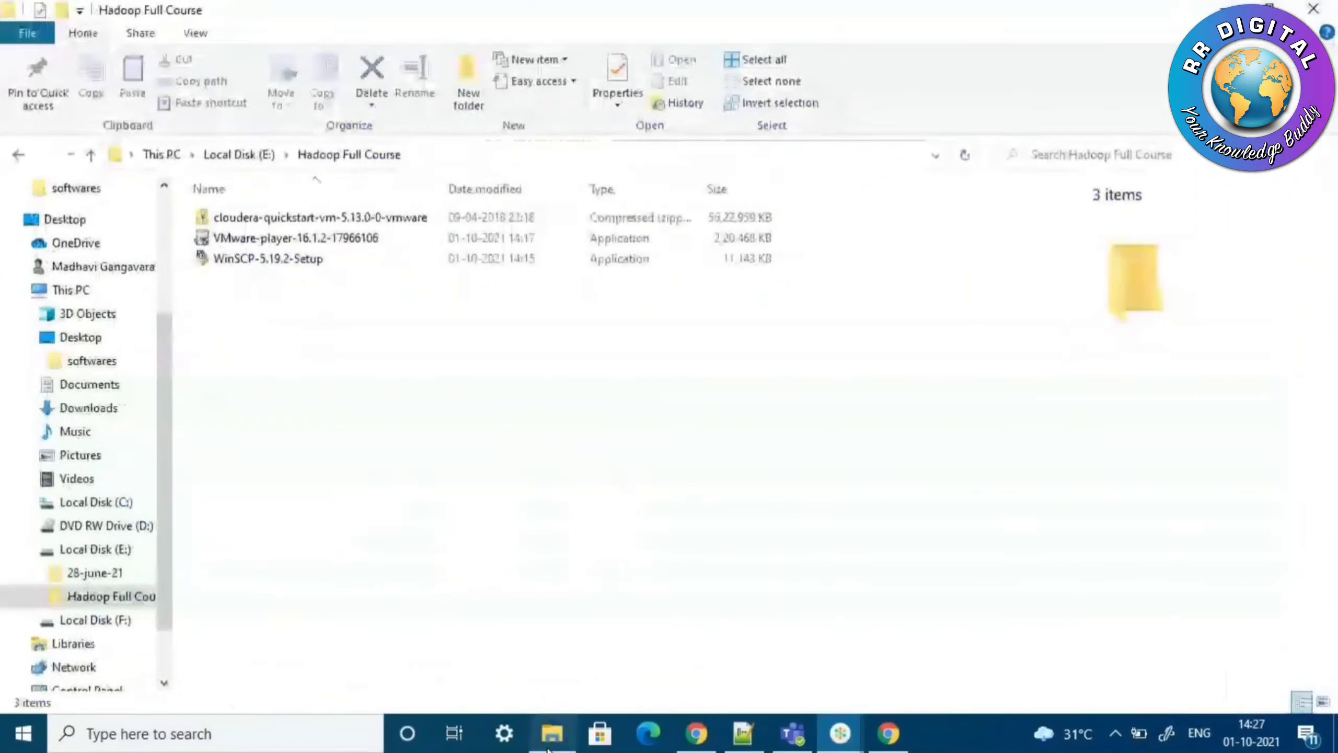
{"action": "left_click", "coordinate": [305, 266]}
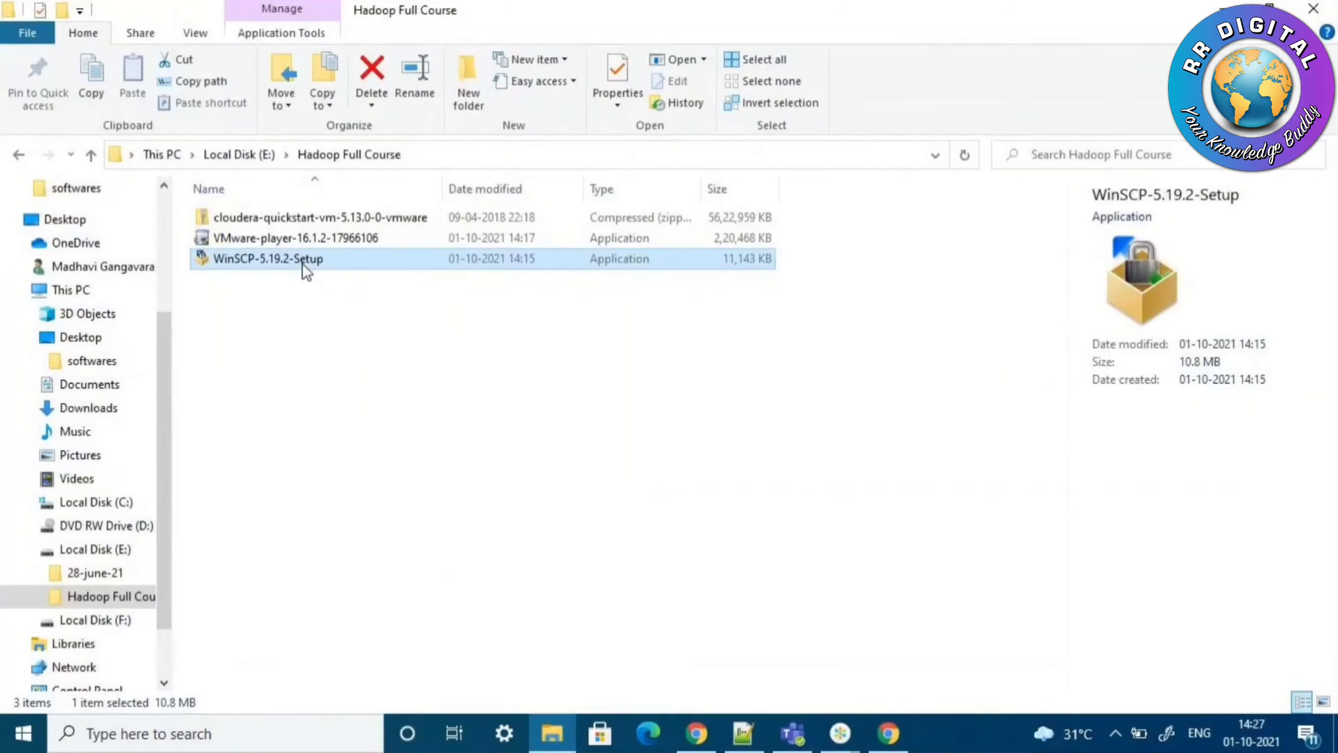
{"action": "double_click", "coordinate": [306, 269]}
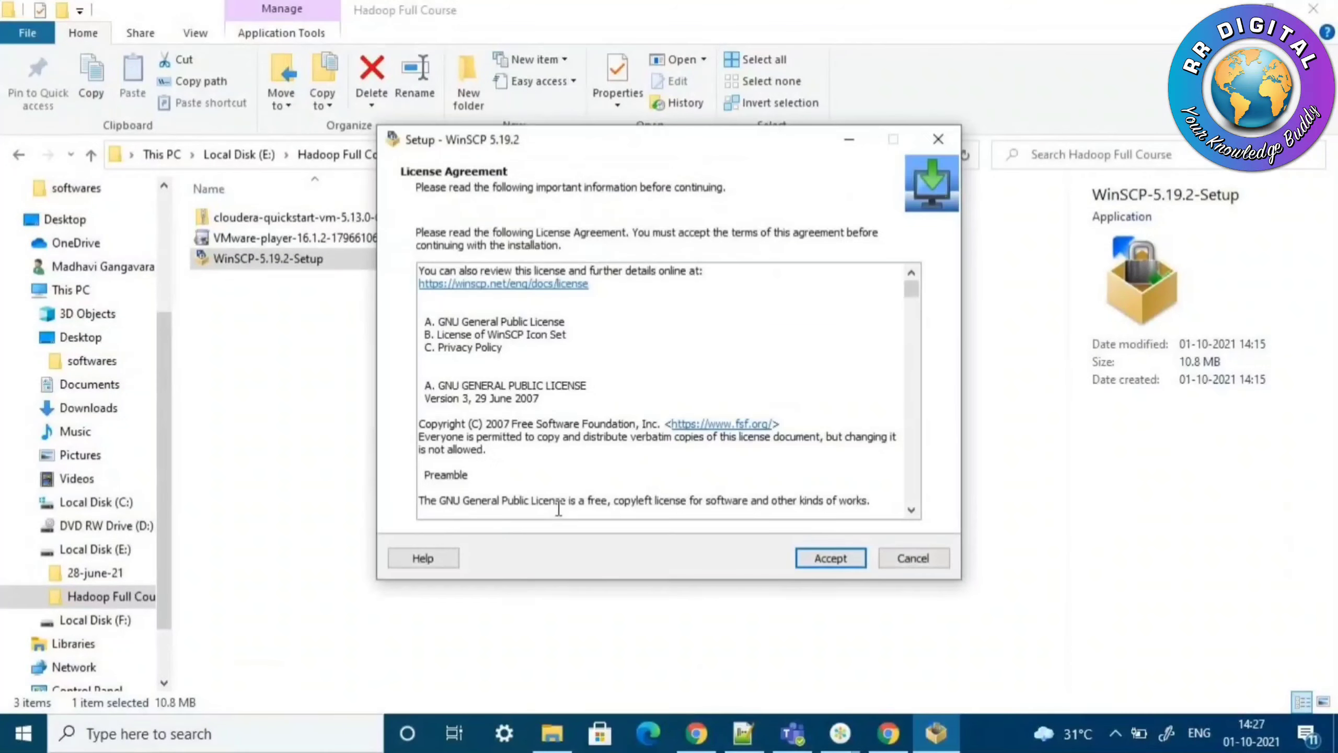
{"action": "left_click", "coordinate": [842, 560]}
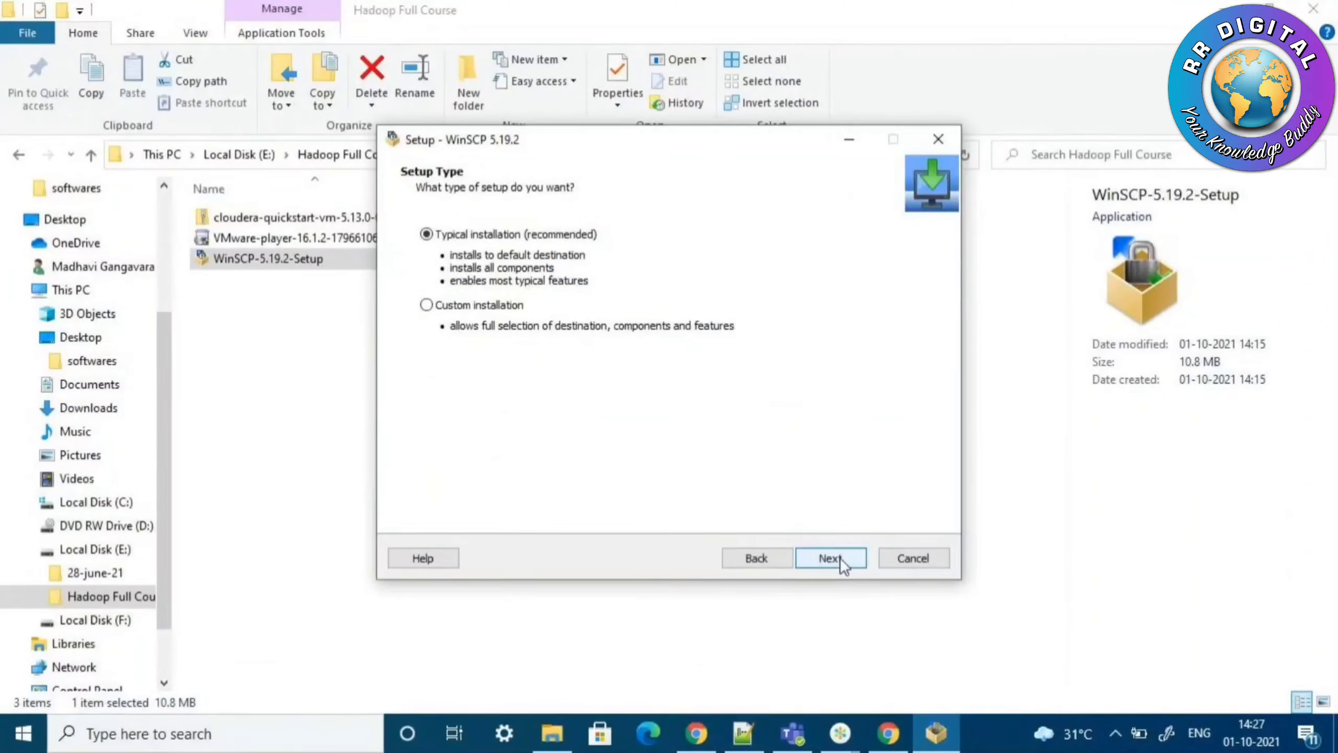
{"action": "left_click", "coordinate": [830, 558]}
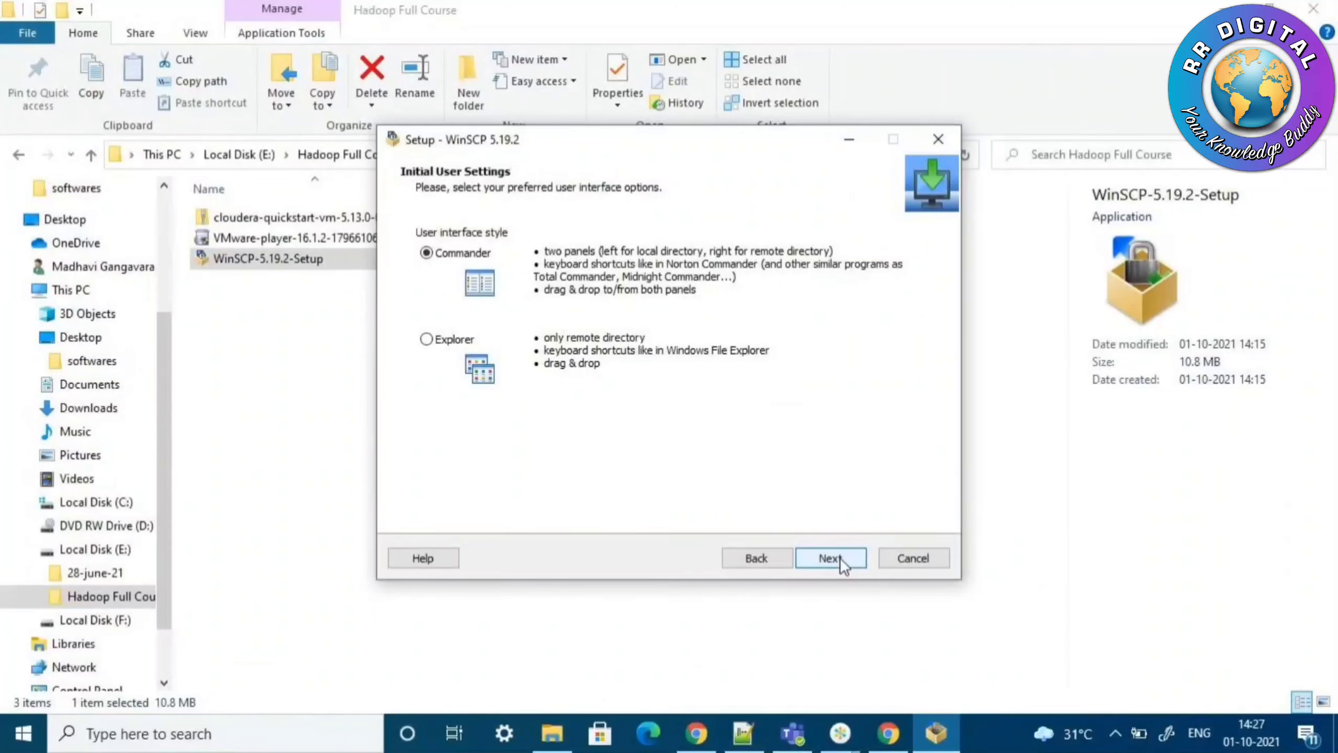
{"action": "left_click", "coordinate": [839, 558]}
{"action": "left_click", "coordinate": [840, 558]}
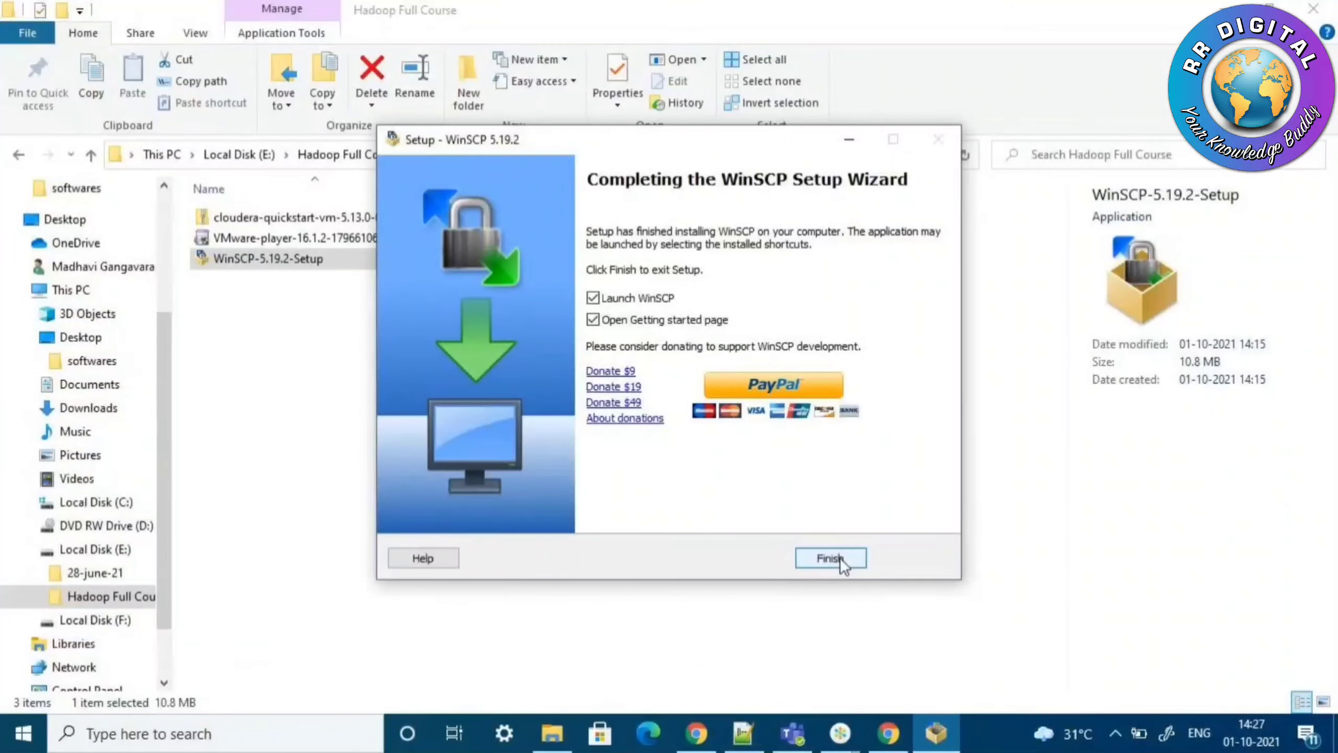
{"action": "left_click", "coordinate": [830, 558]}
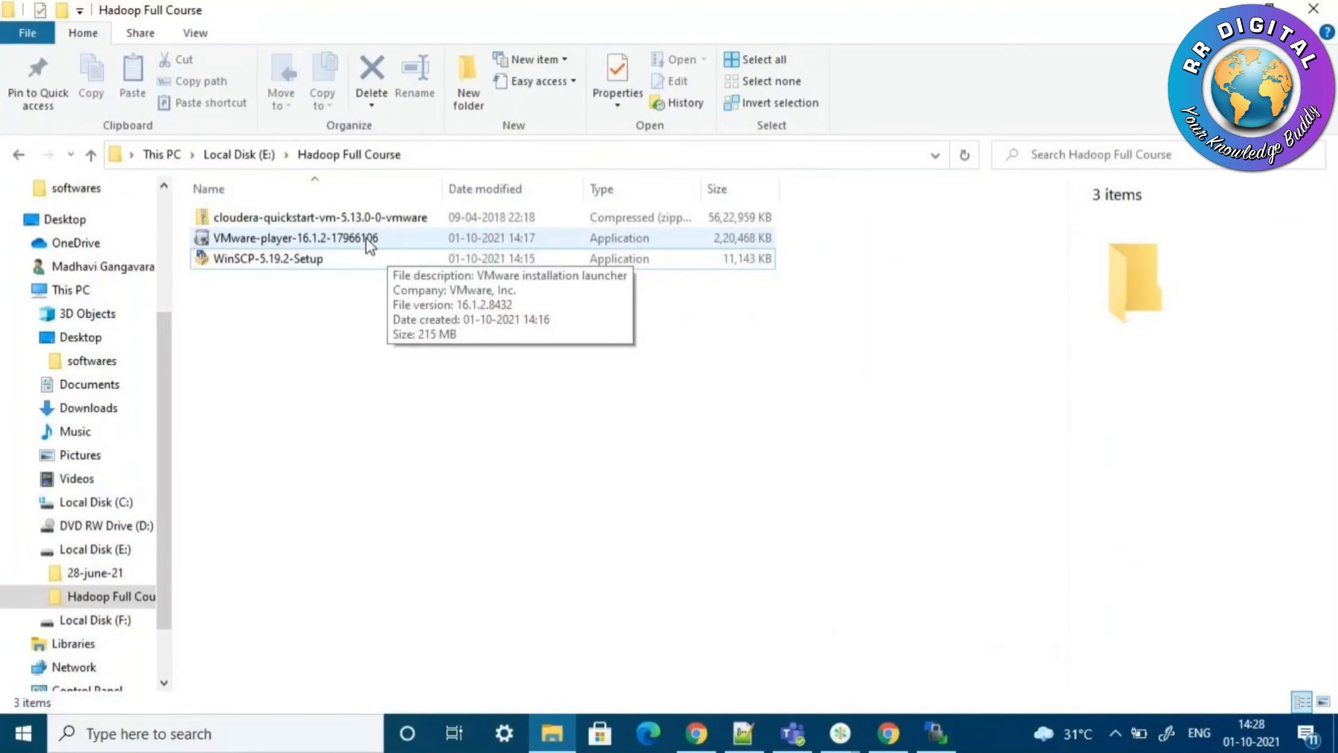
Install VMware Workstation 16 Player, accepting the license, disabling startup update checks and the Customer Experience Improvement Program, and keeping the default folder and shortcuts
{"action": "double_click", "coordinate": [366, 237]}
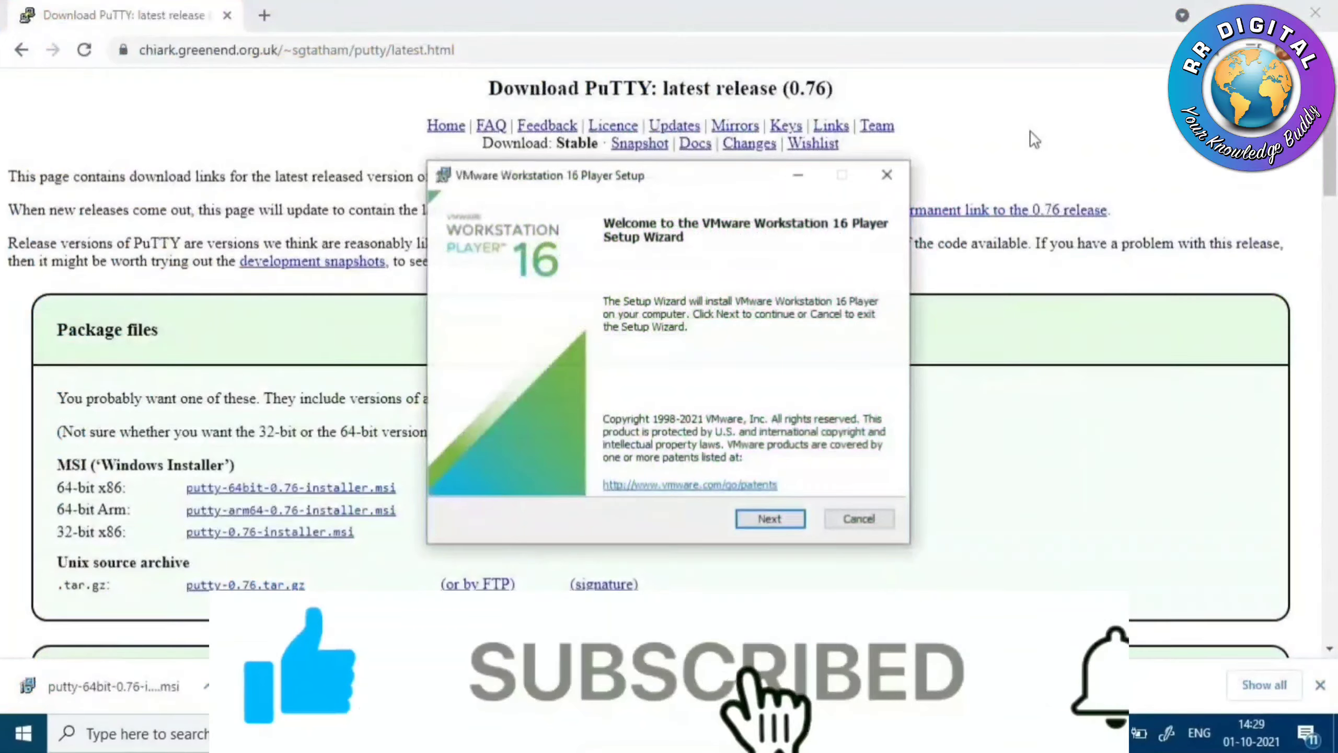
{"action": "left_click", "coordinate": [779, 521]}
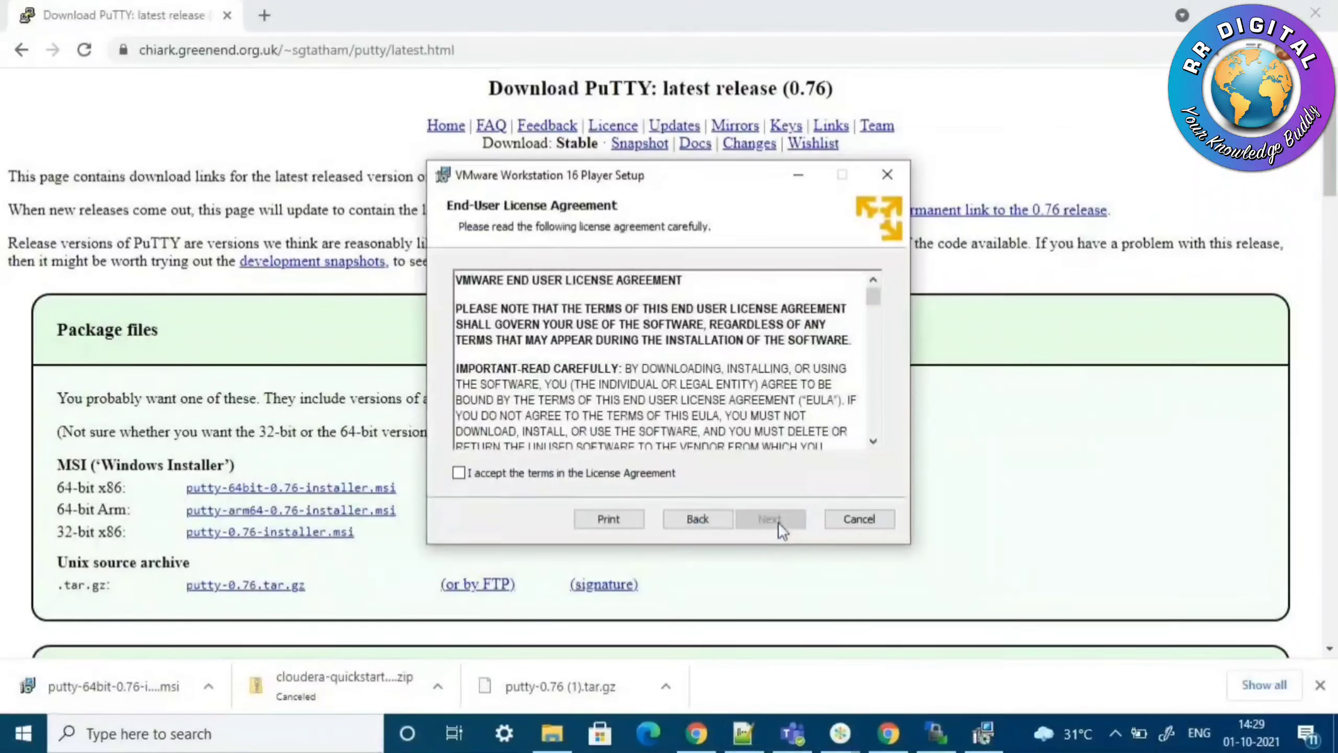
{"action": "left_click", "coordinate": [459, 473]}
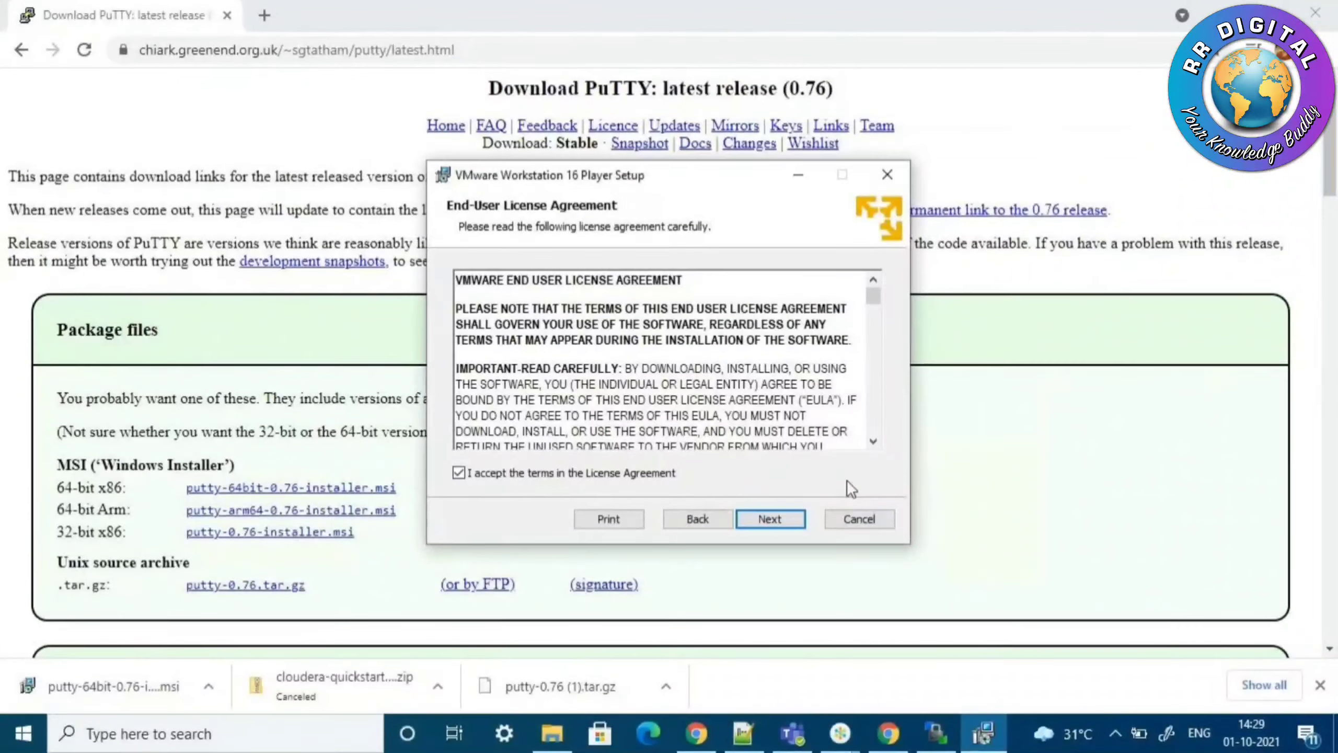
{"action": "left_click", "coordinate": [766, 518]}
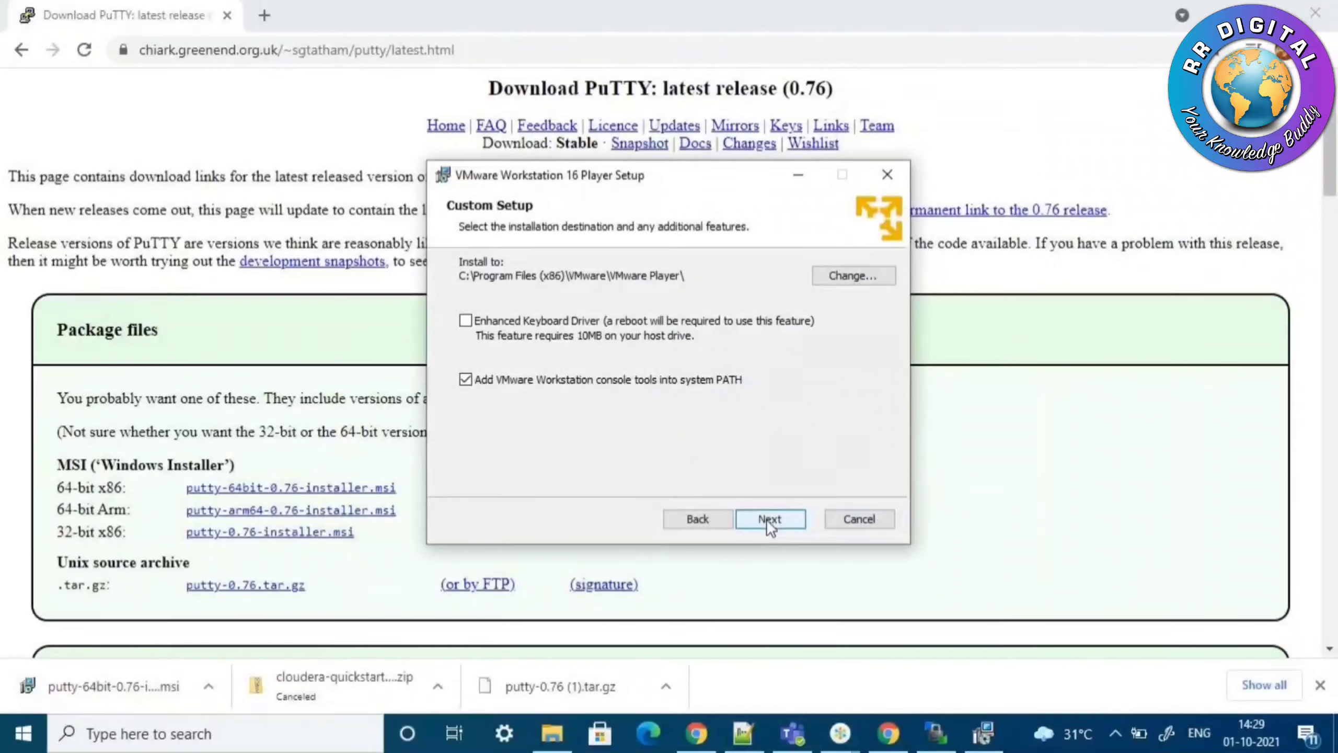
{"action": "left_click", "coordinate": [768, 518]}
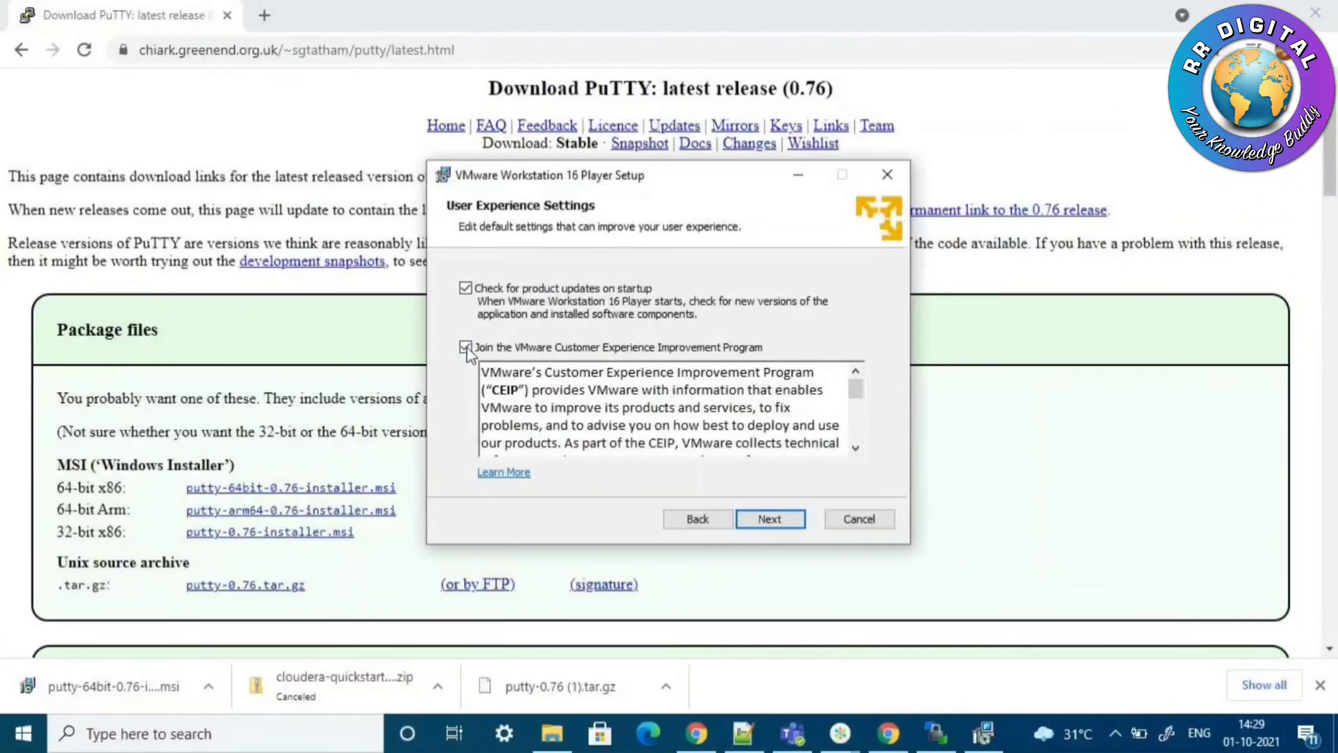
{"action": "left_click", "coordinate": [466, 288]}
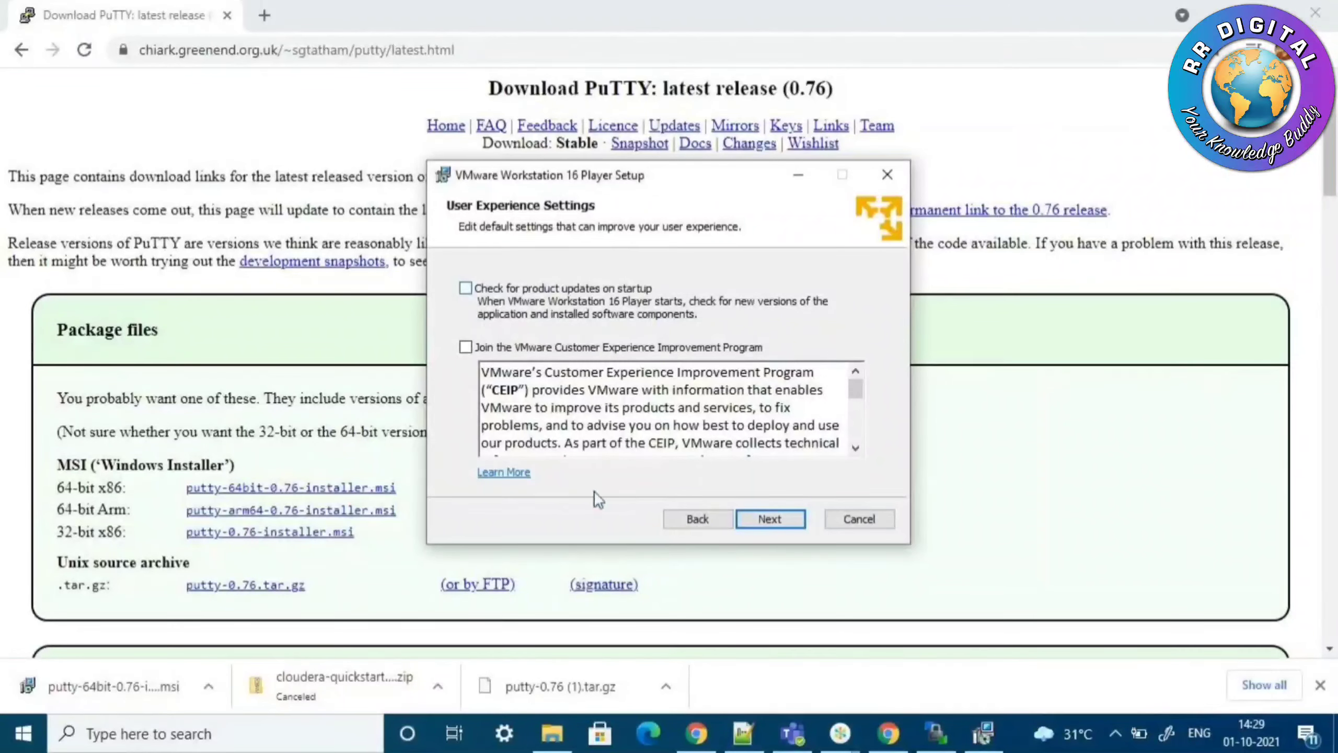
{"action": "left_click", "coordinate": [790, 521]}
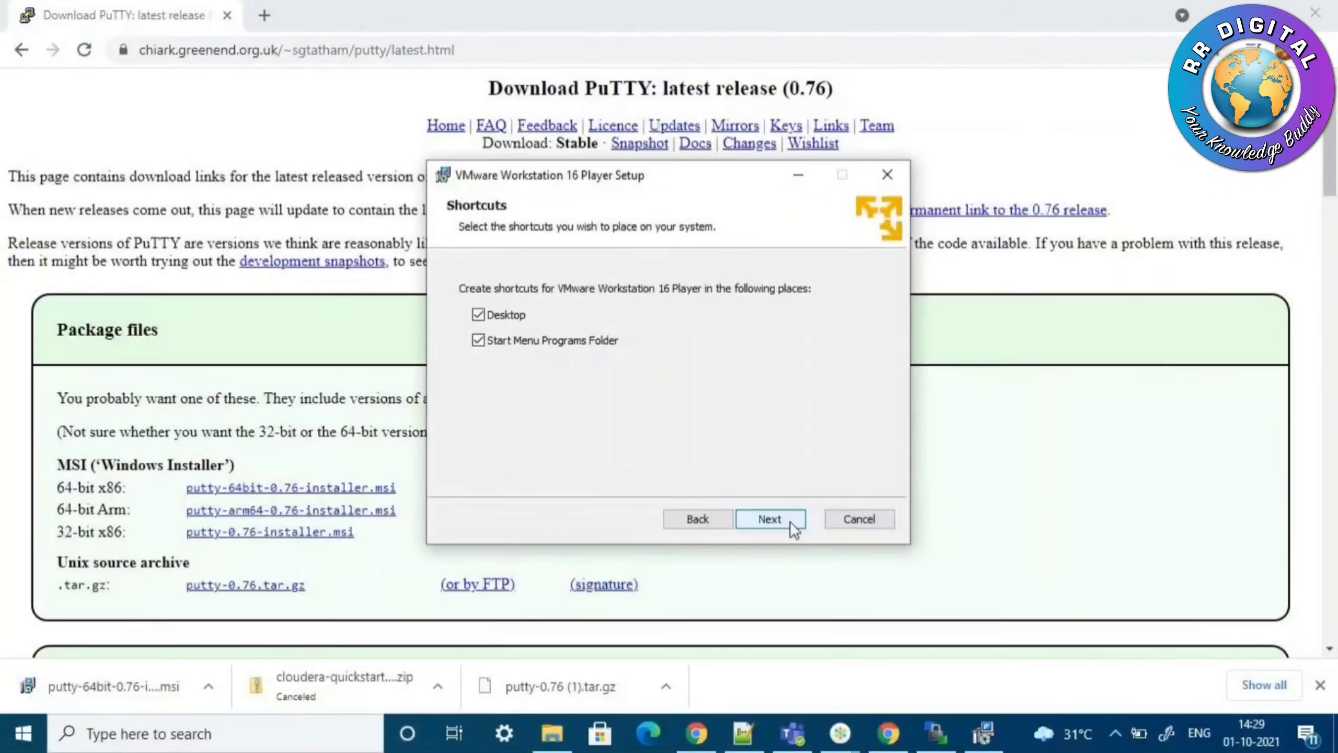
{"action": "left_click", "coordinate": [791, 521]}
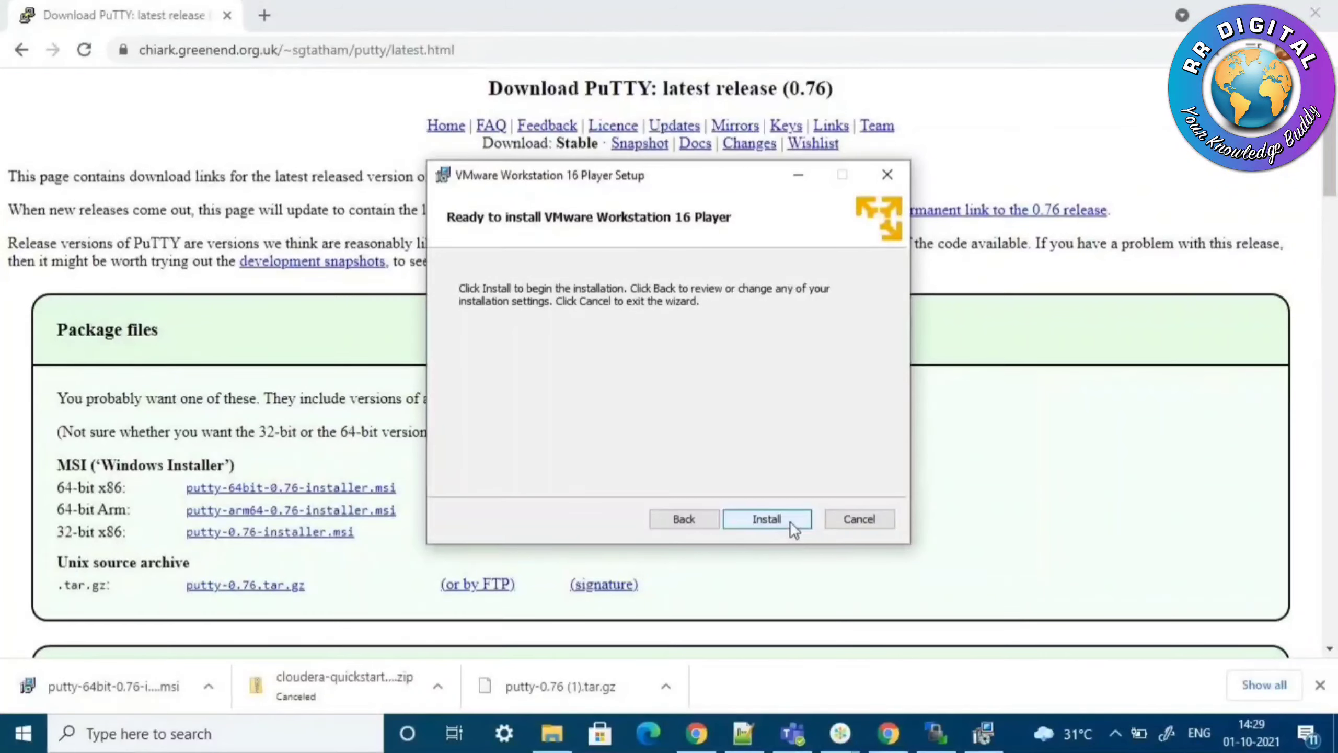
{"action": "left_click", "coordinate": [790, 521]}
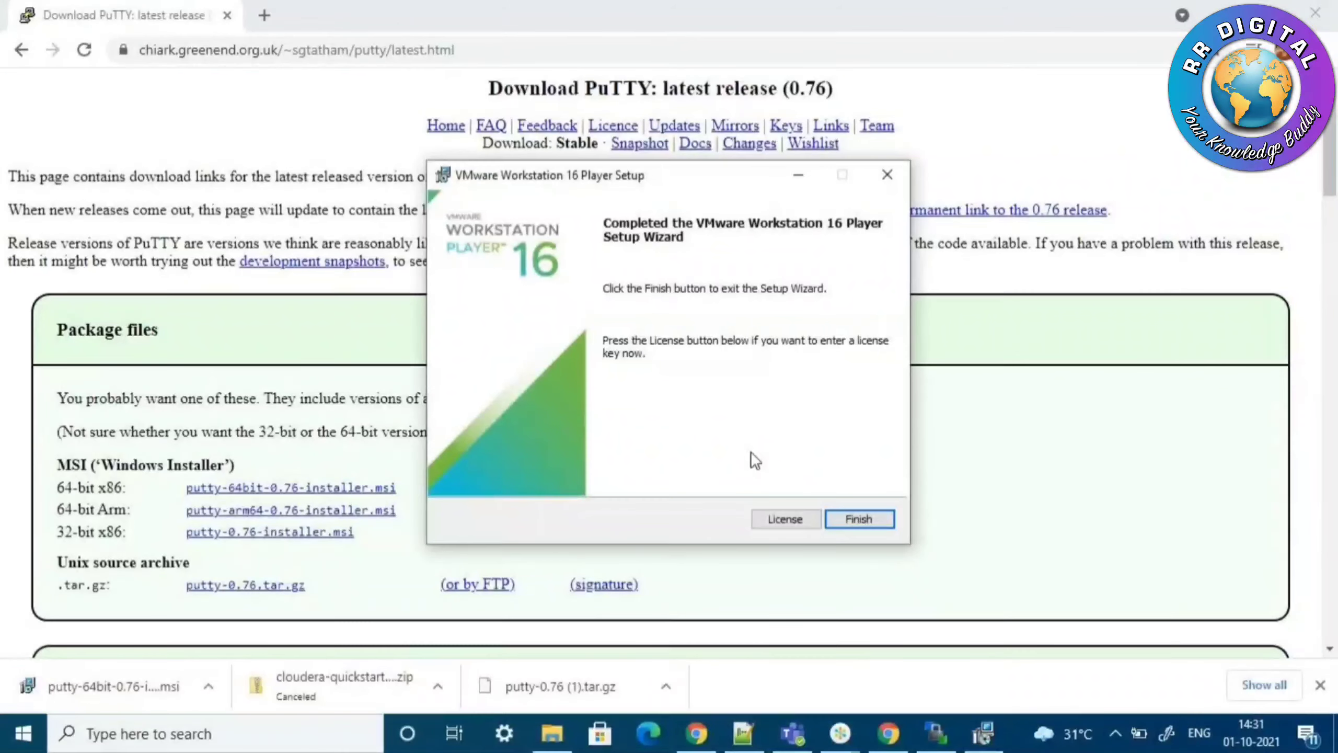
{"action": "left_click", "coordinate": [841, 522]}
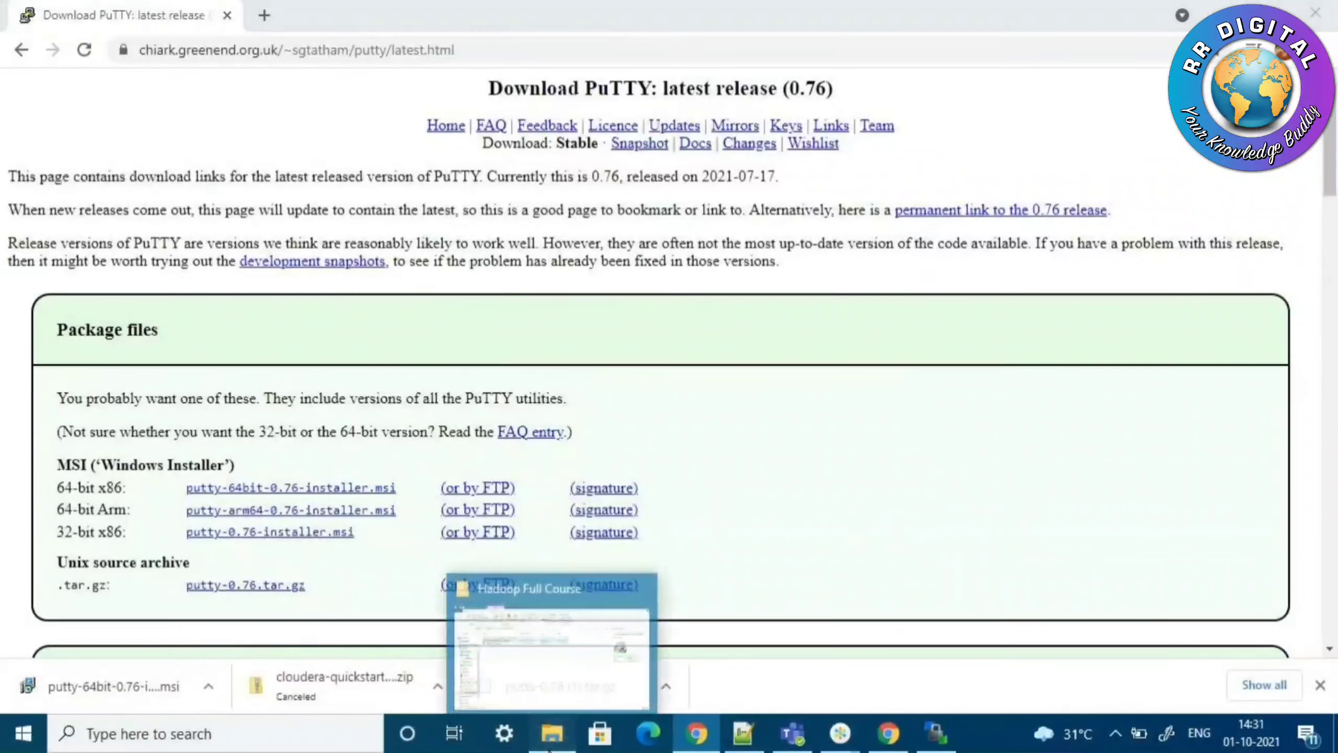
Extract the cloudera-quickstart-vm-5.13.0-0-vmware archive in the Hadoop Full Course folder to E:\Hadoop Full Course\cloudera-quickstart-vm-5.13.0-0-vmware
{"action": "left_click", "coordinate": [550, 738]}
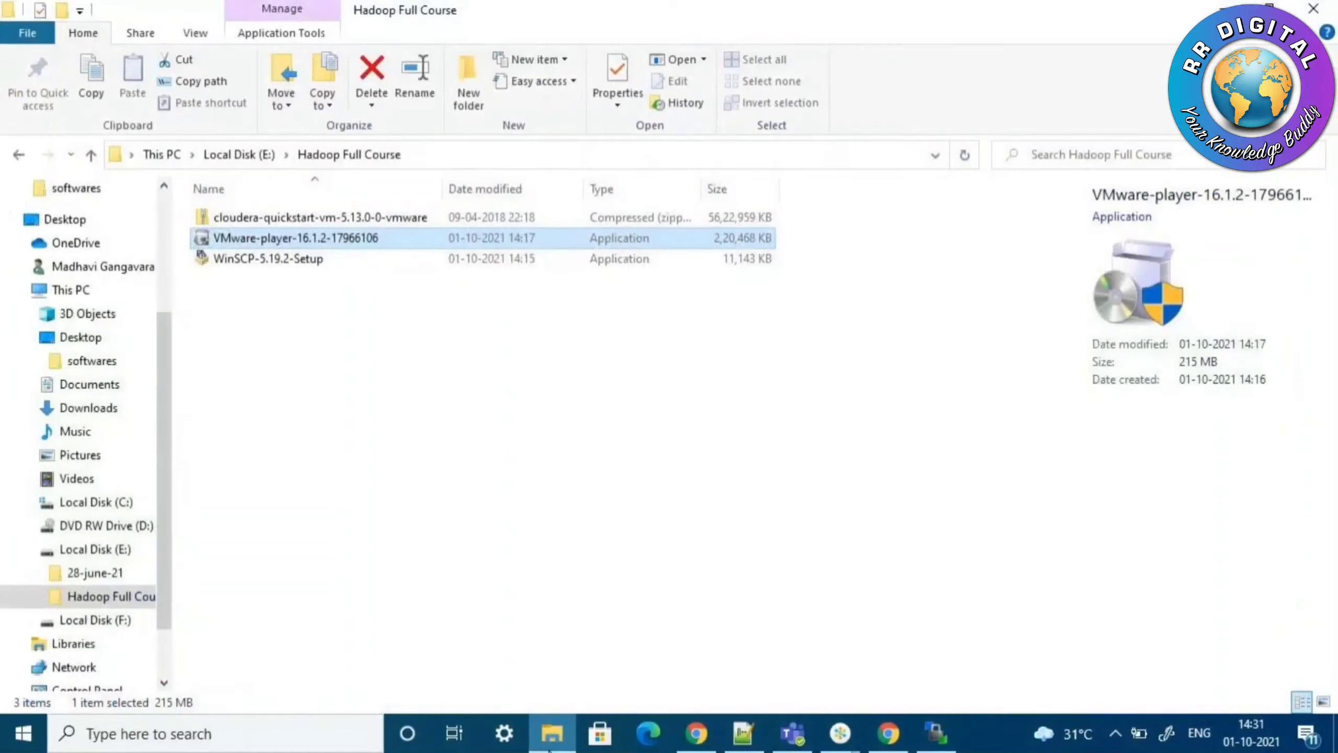
{"action": "left_click", "coordinate": [326, 221]}
{"action": "right_click", "coordinate": [326, 221]}
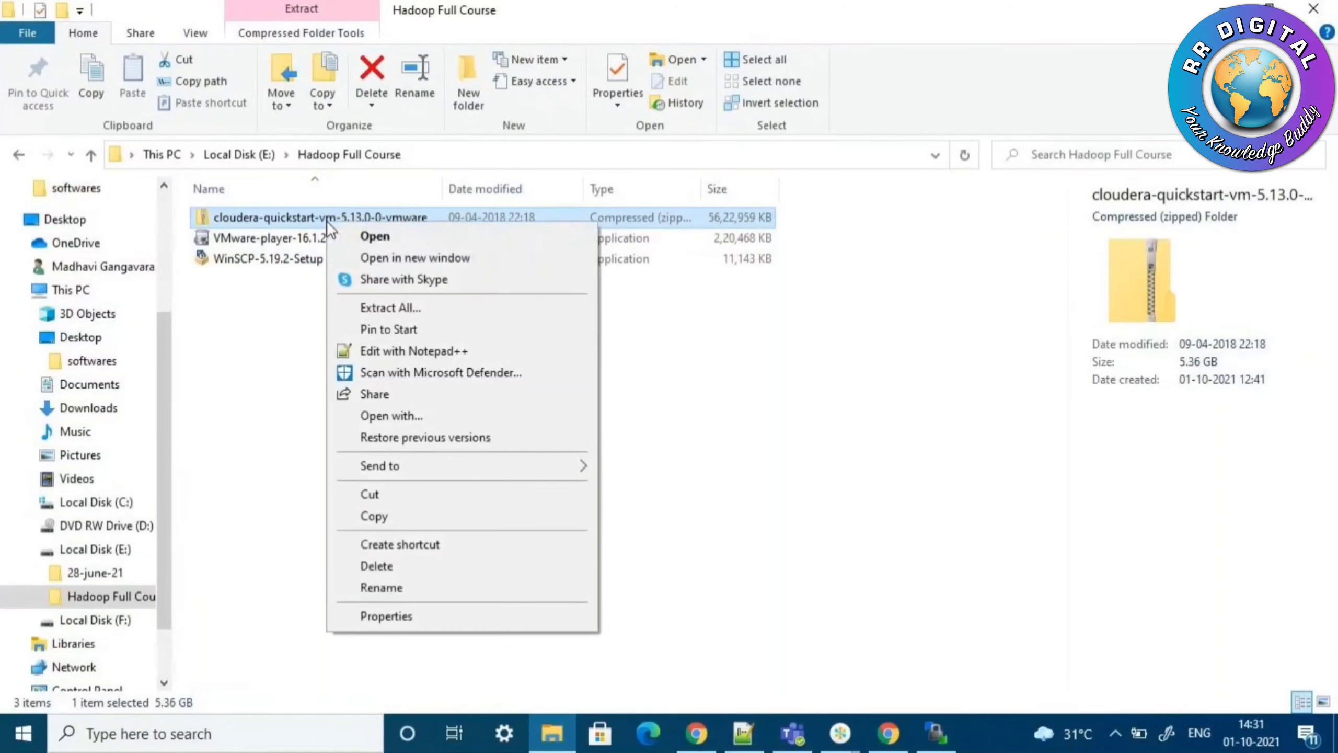
{"action": "left_click", "coordinate": [393, 313]}
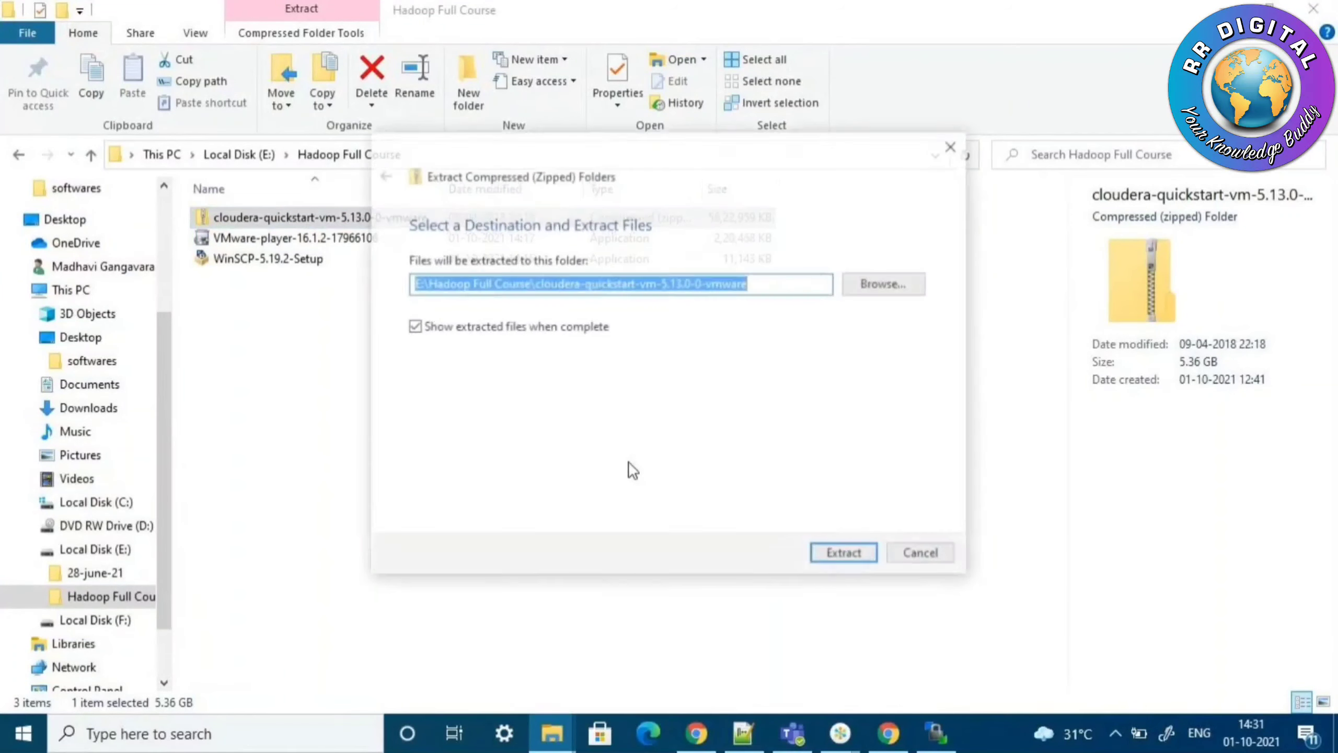
{"action": "left_click", "coordinate": [830, 559]}
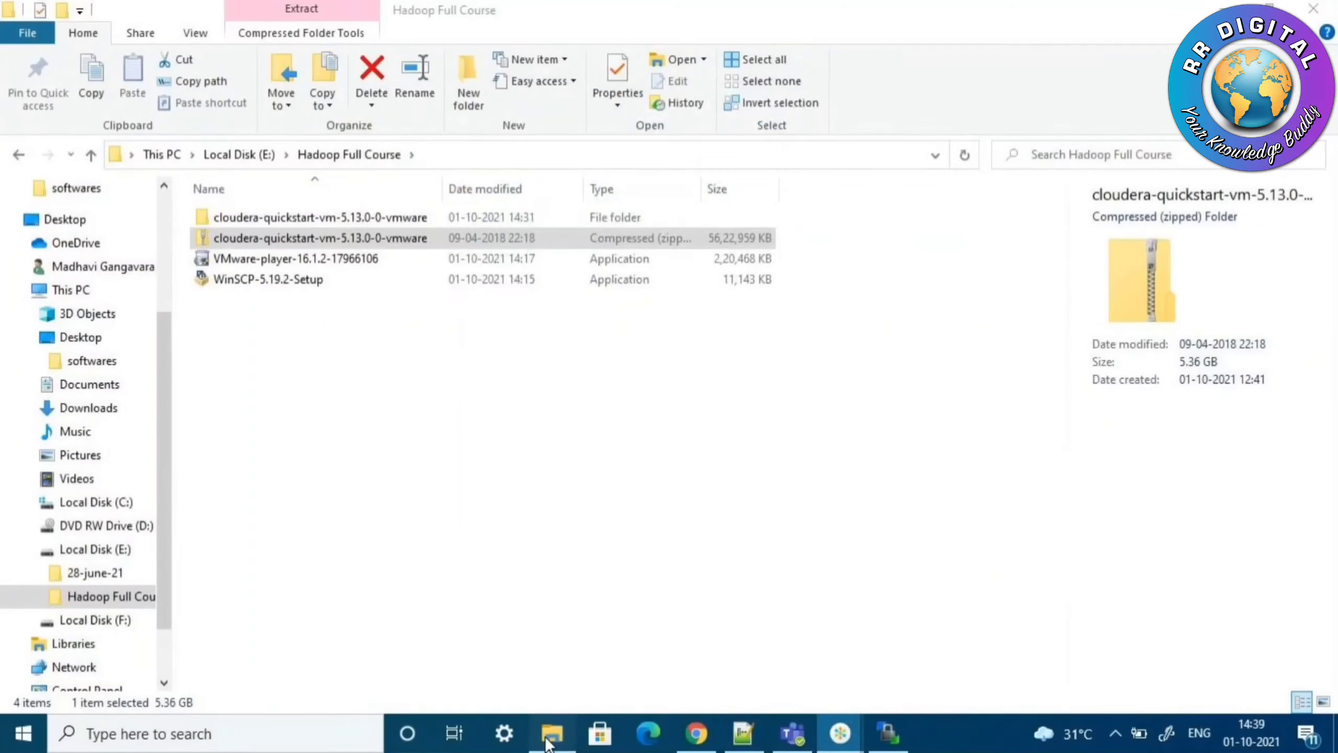
{"action": "left_click", "coordinate": [467, 391]}
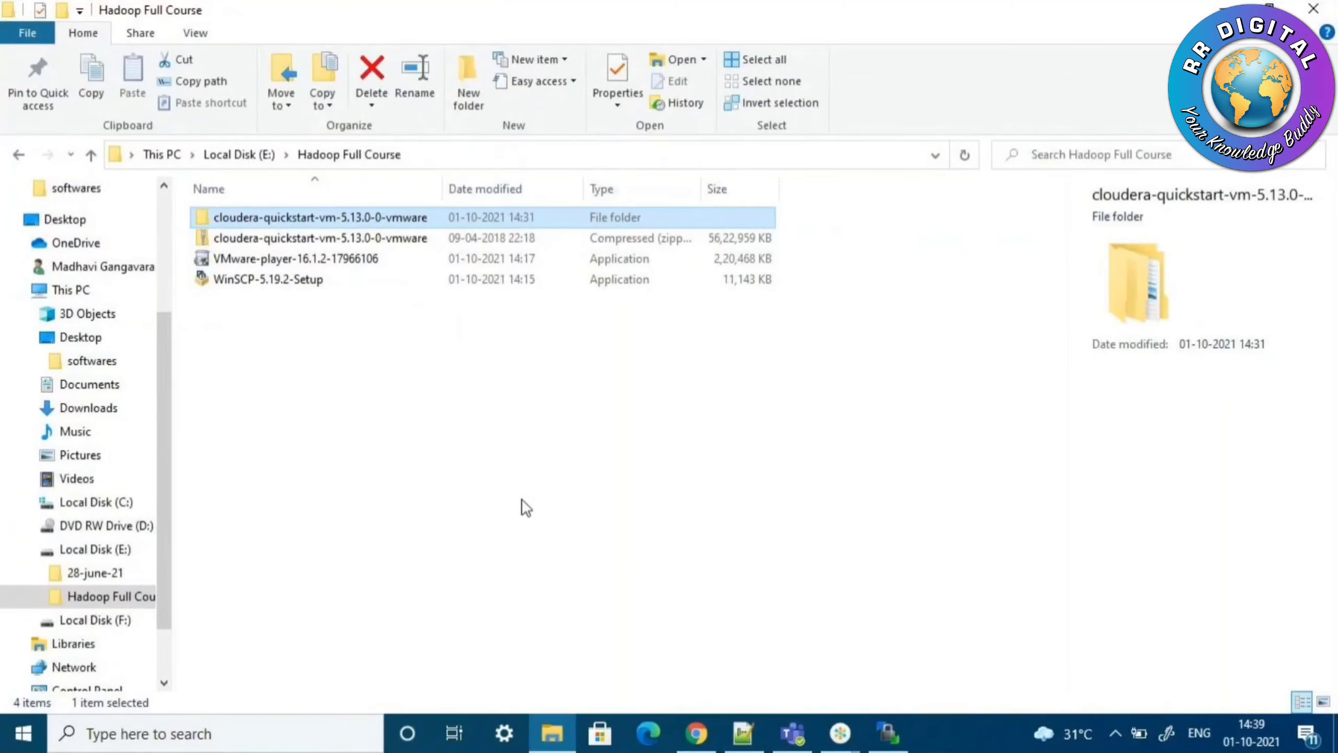
{"action": "left_click", "coordinate": [526, 509]}
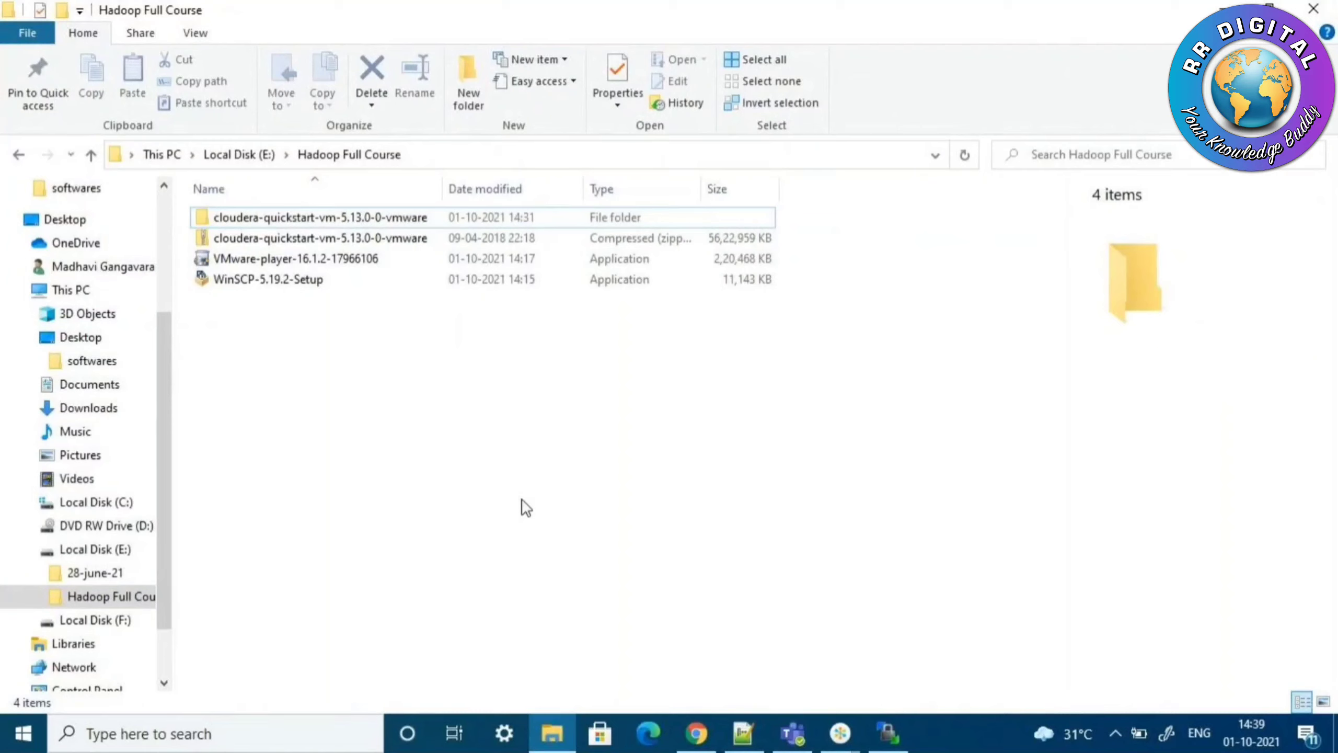
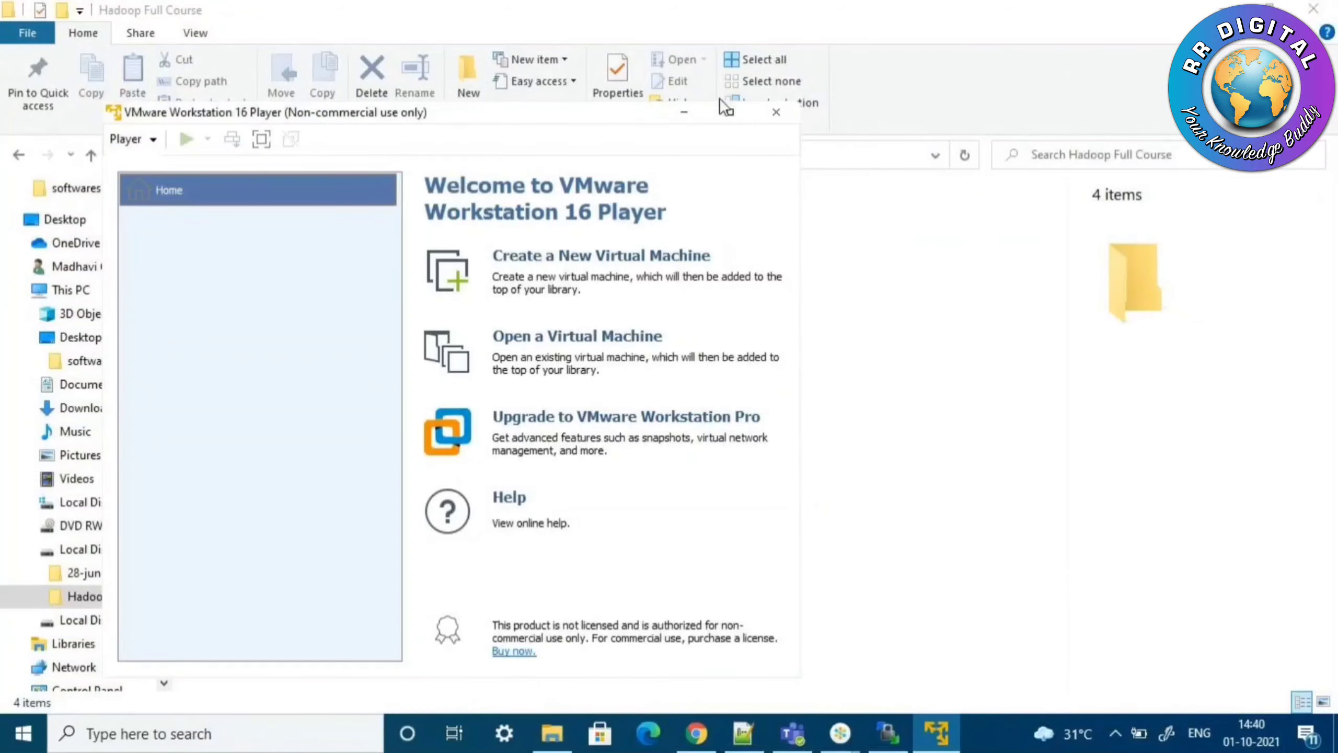
In a maximized VMware Workstation 16 Player, open the extracted cloudera-quickstart-vm-5.13.0-0-vmware virtual machine from Hadoop Full Course on drive E
{"action": "left_click", "coordinate": [732, 118]}
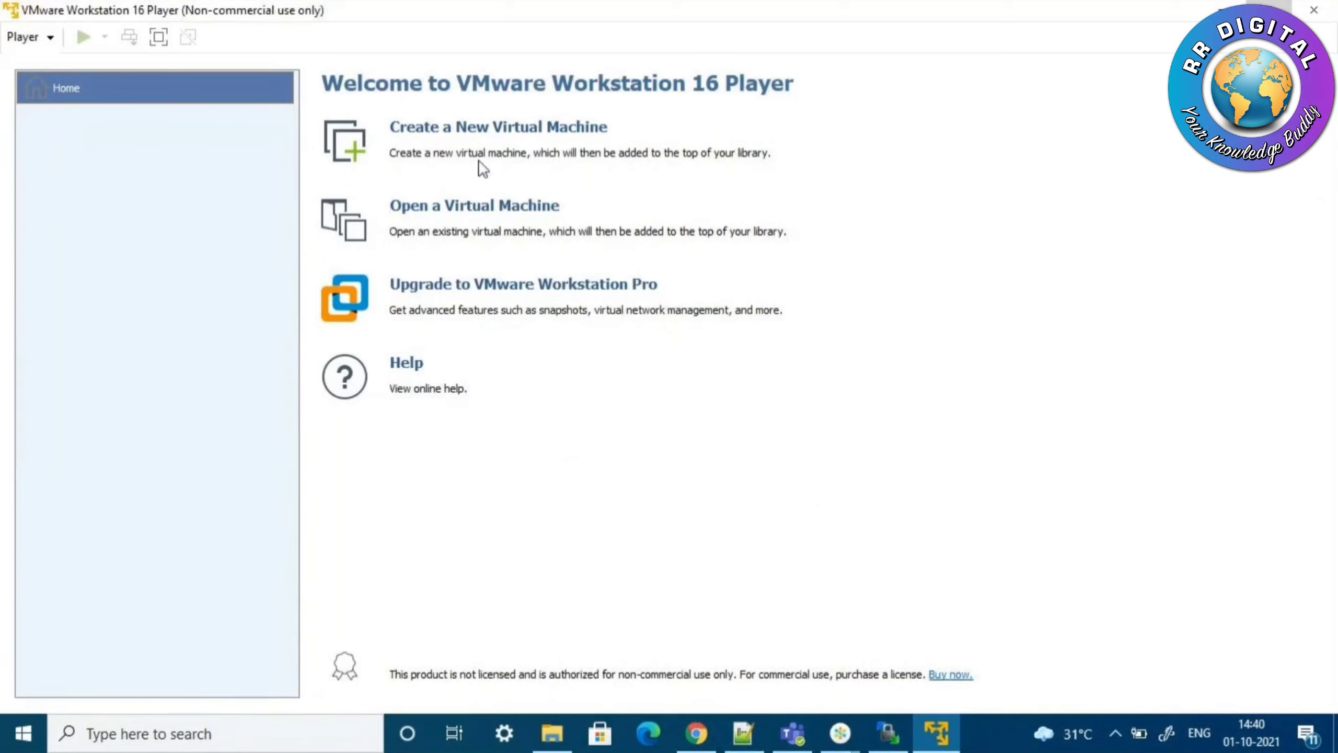
{"action": "left_click", "coordinate": [523, 207]}
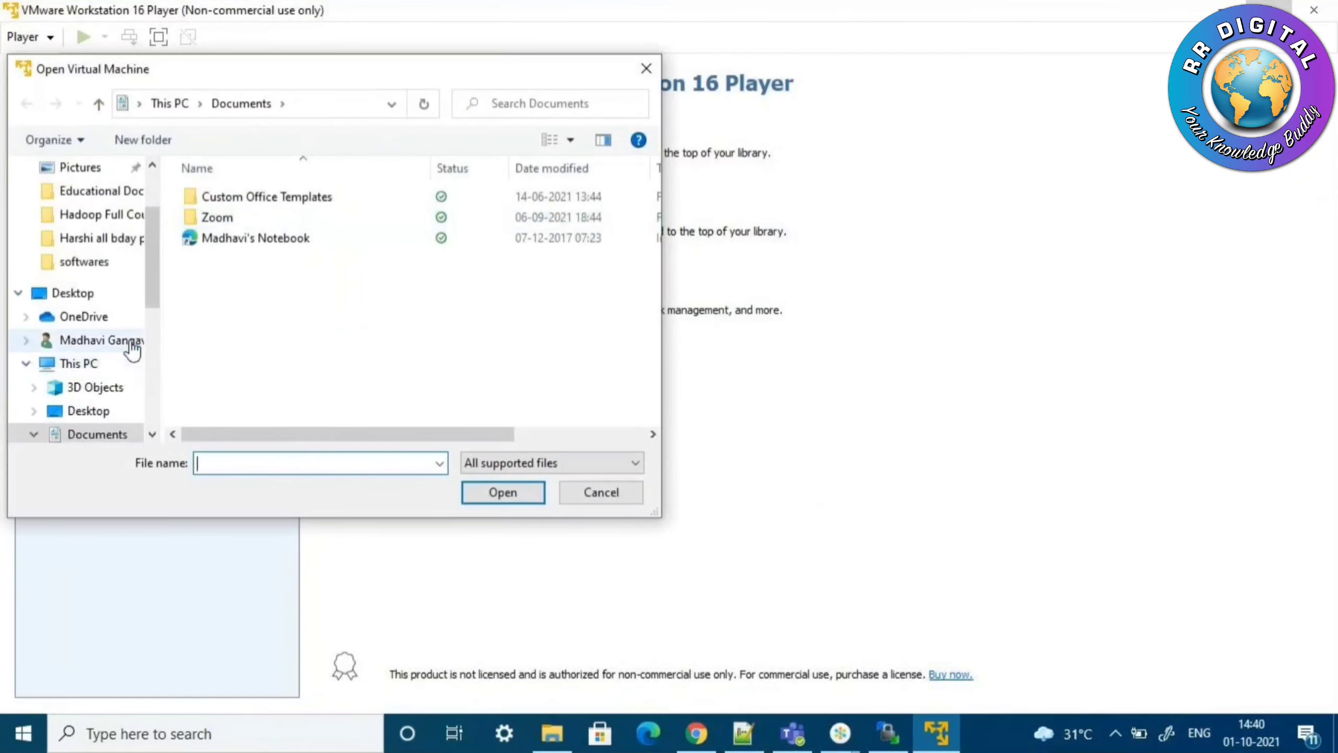
{"action": "left_click_drag", "start_coordinate": [155, 280], "coordinate": [159, 385]}
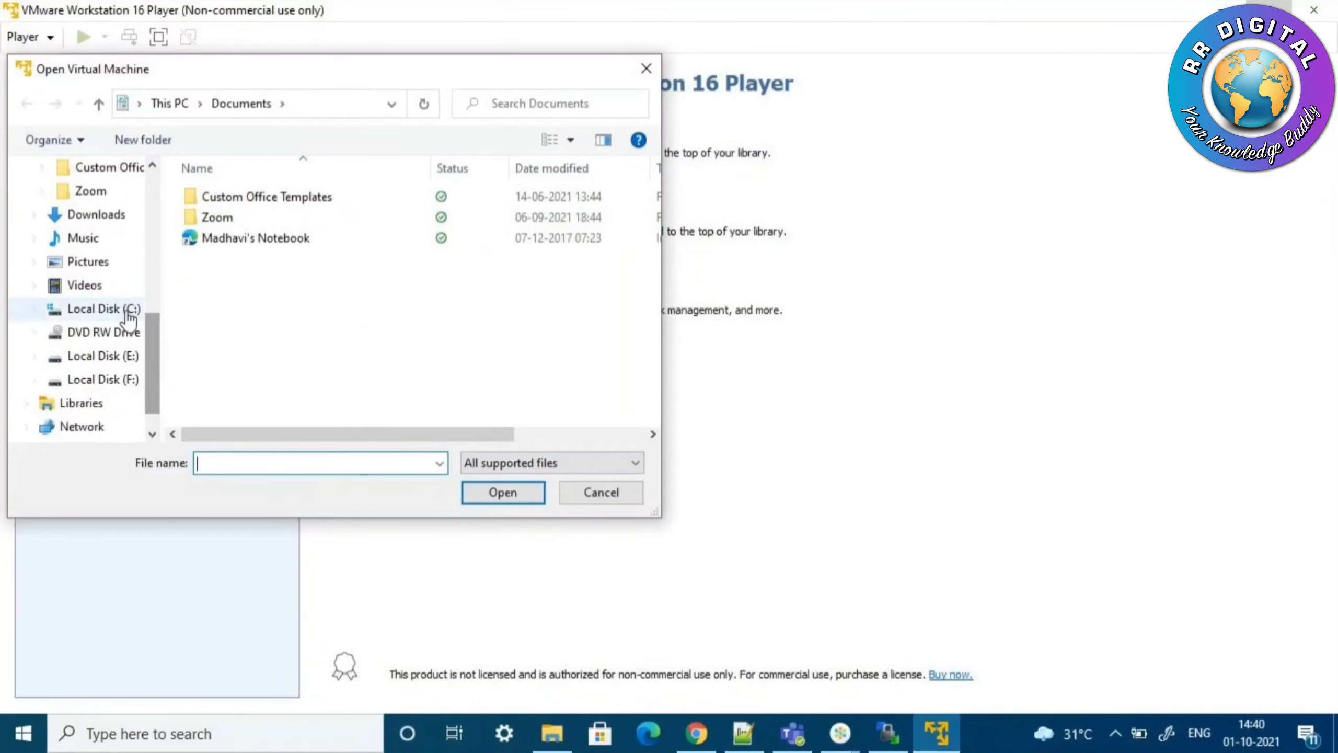
{"action": "left_click", "coordinate": [114, 358]}
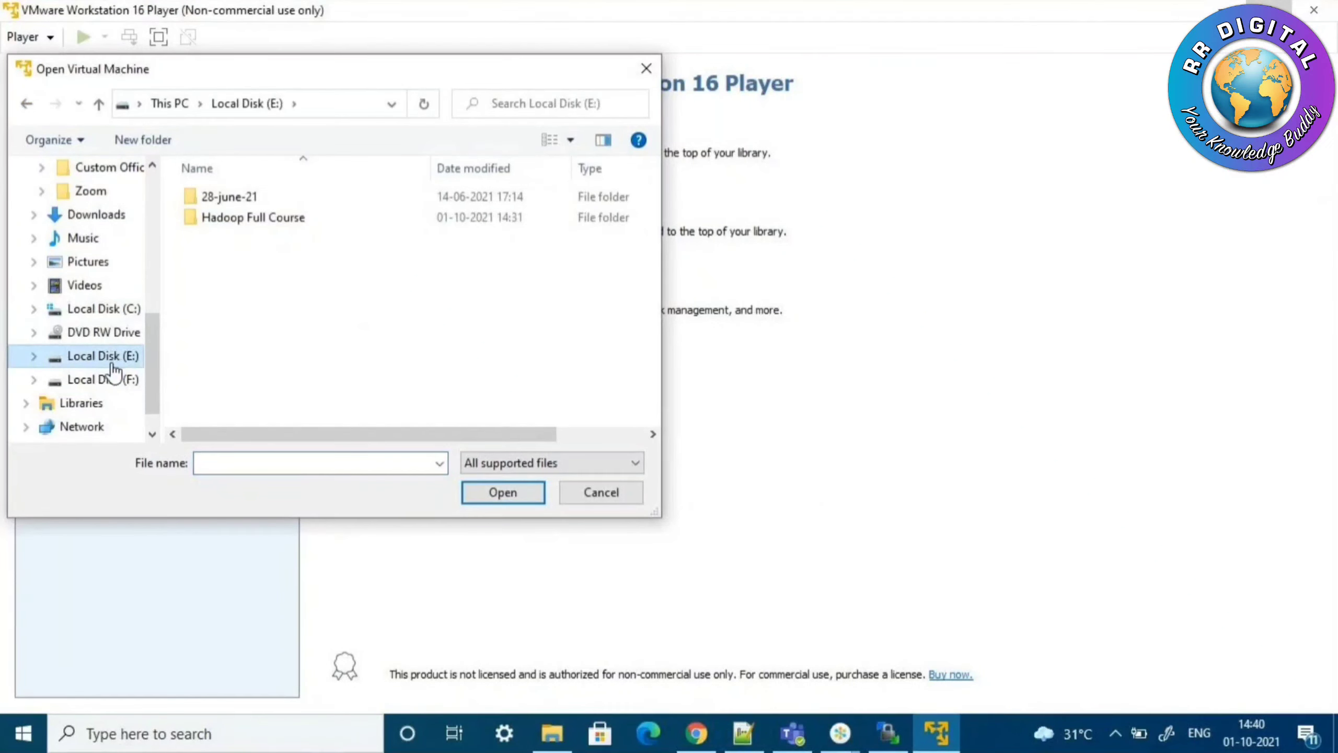
{"action": "double_click", "coordinate": [290, 224]}
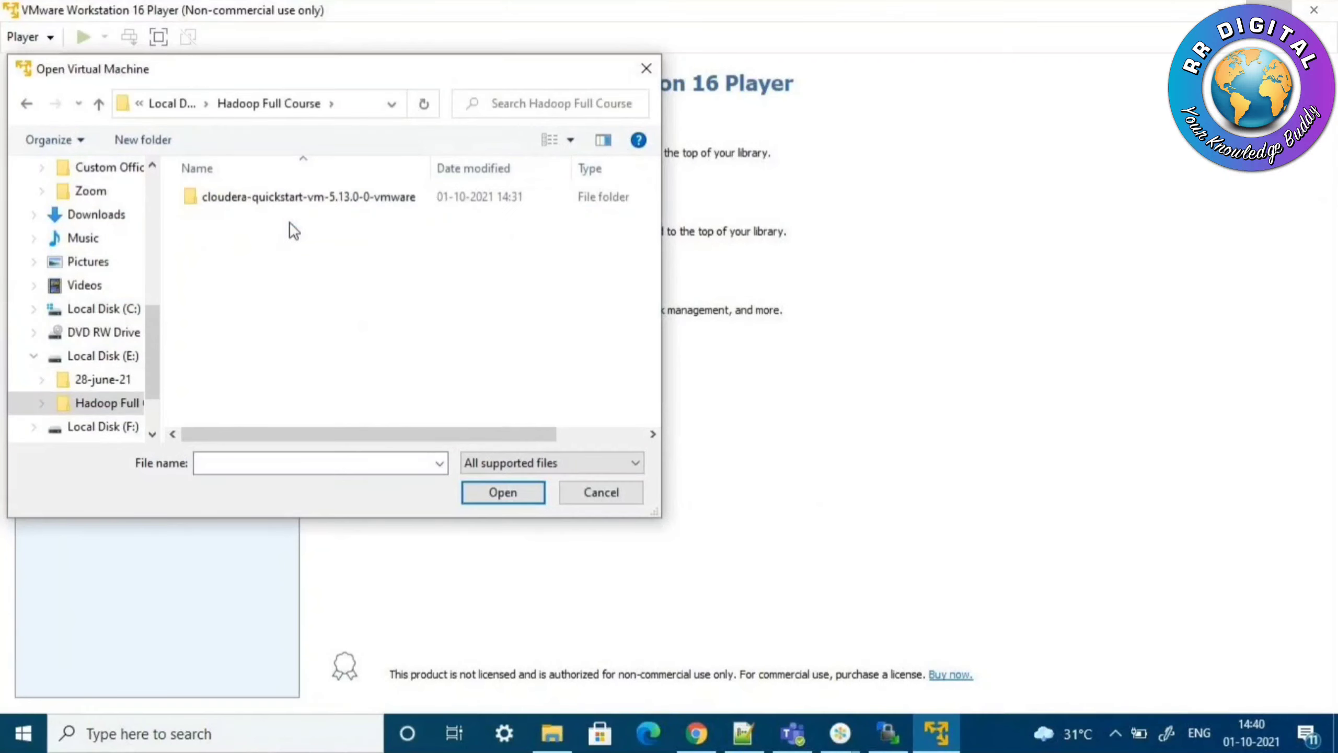
{"action": "double_click", "coordinate": [326, 202]}
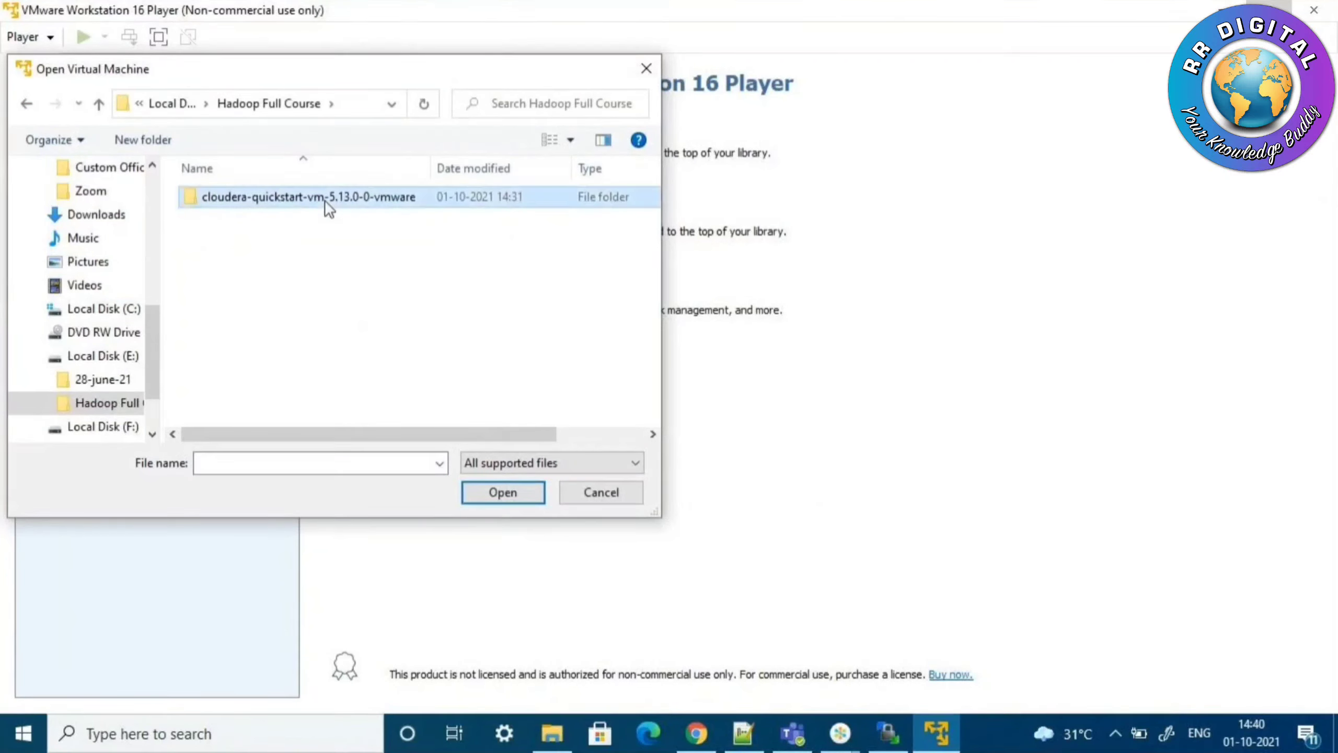
{"action": "double_click", "coordinate": [373, 198]}
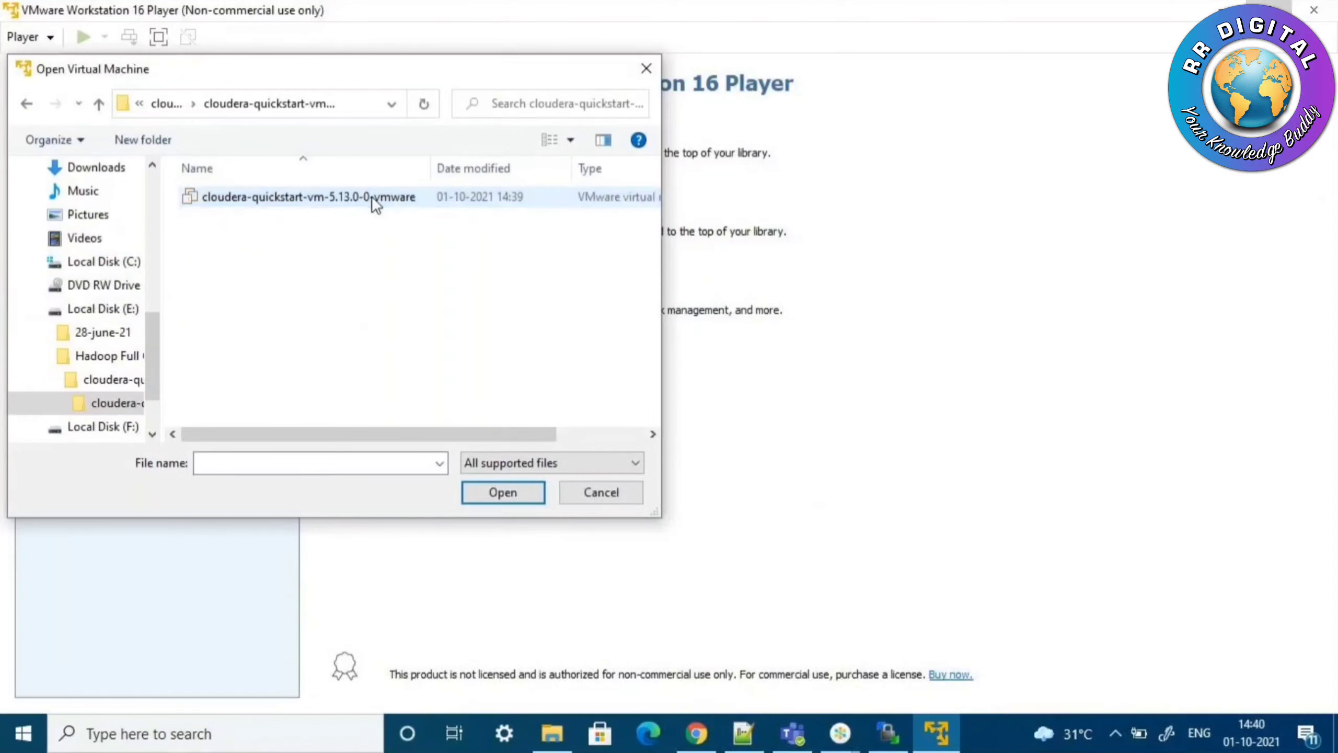
{"action": "left_click", "coordinate": [372, 196]}
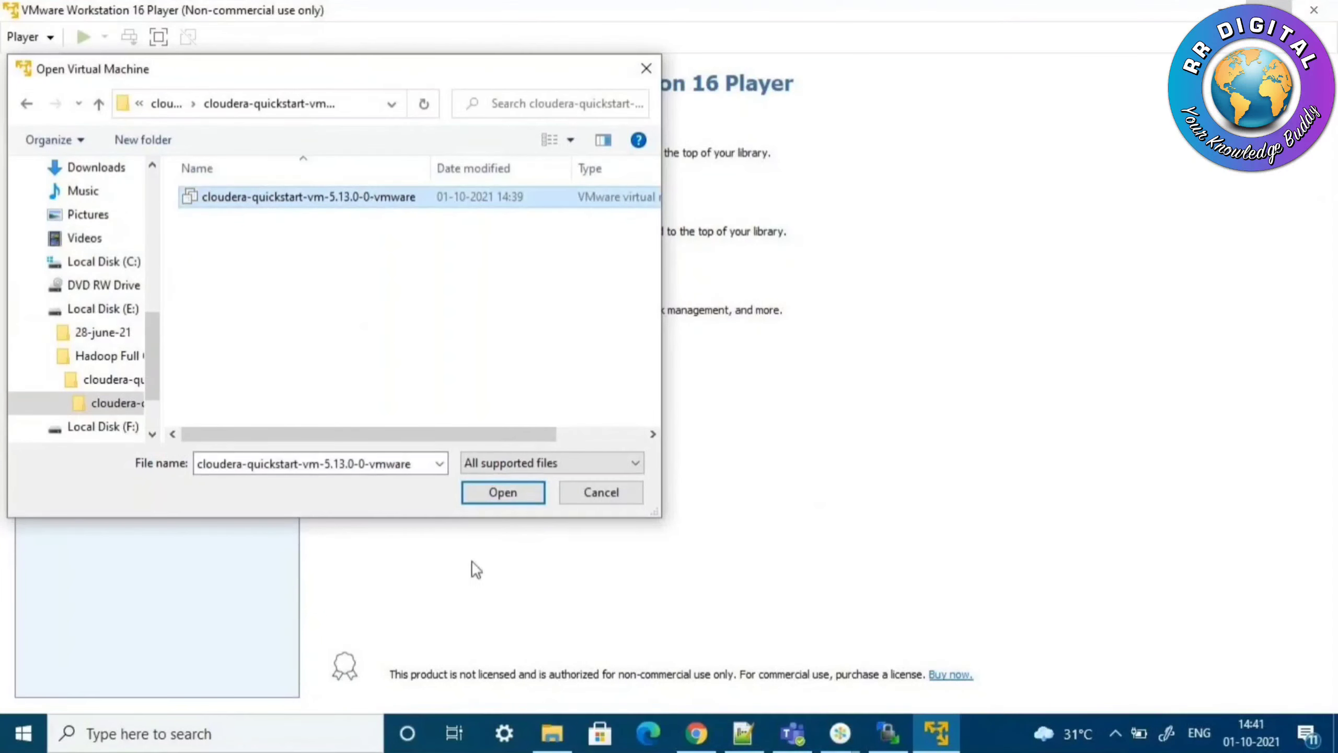
{"action": "left_click", "coordinate": [504, 492]}
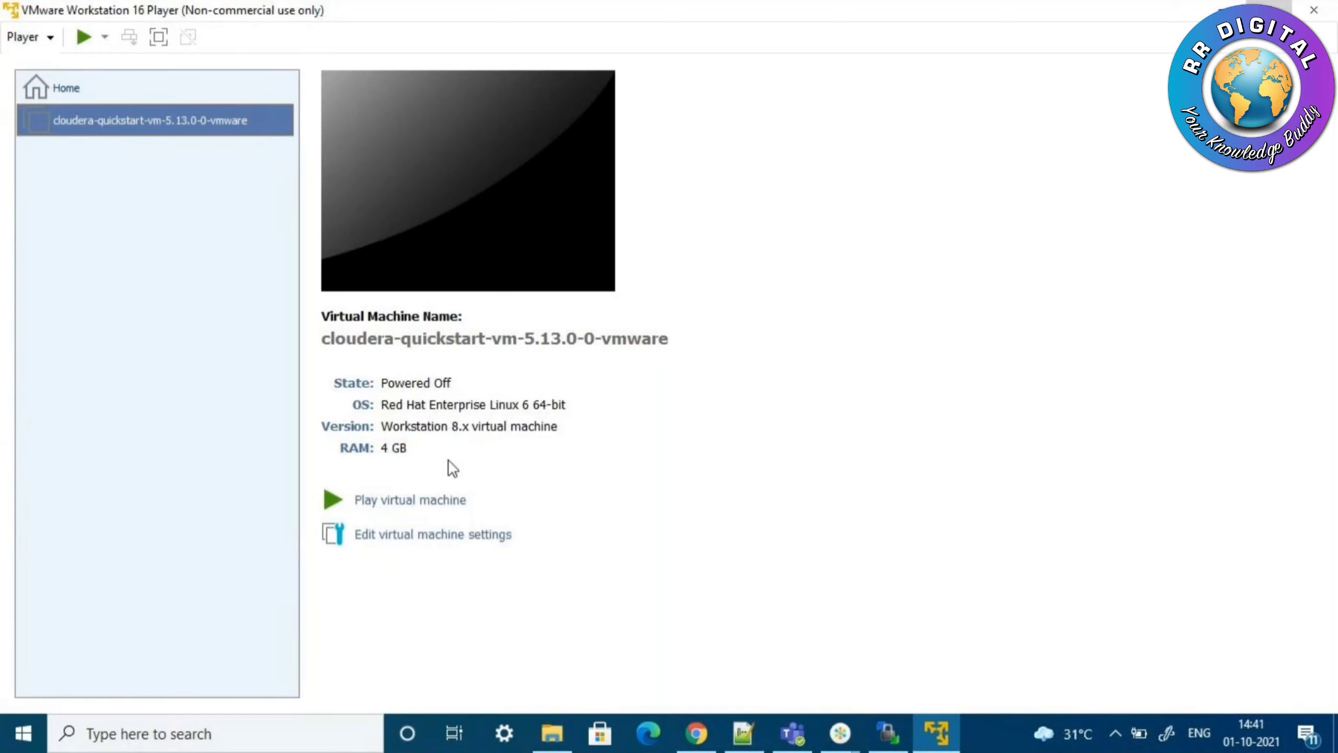
In the Cloudera virtual machine's hardware settings, raise the allocated memory to about 8780 MB
{"action": "left_click", "coordinate": [414, 534]}
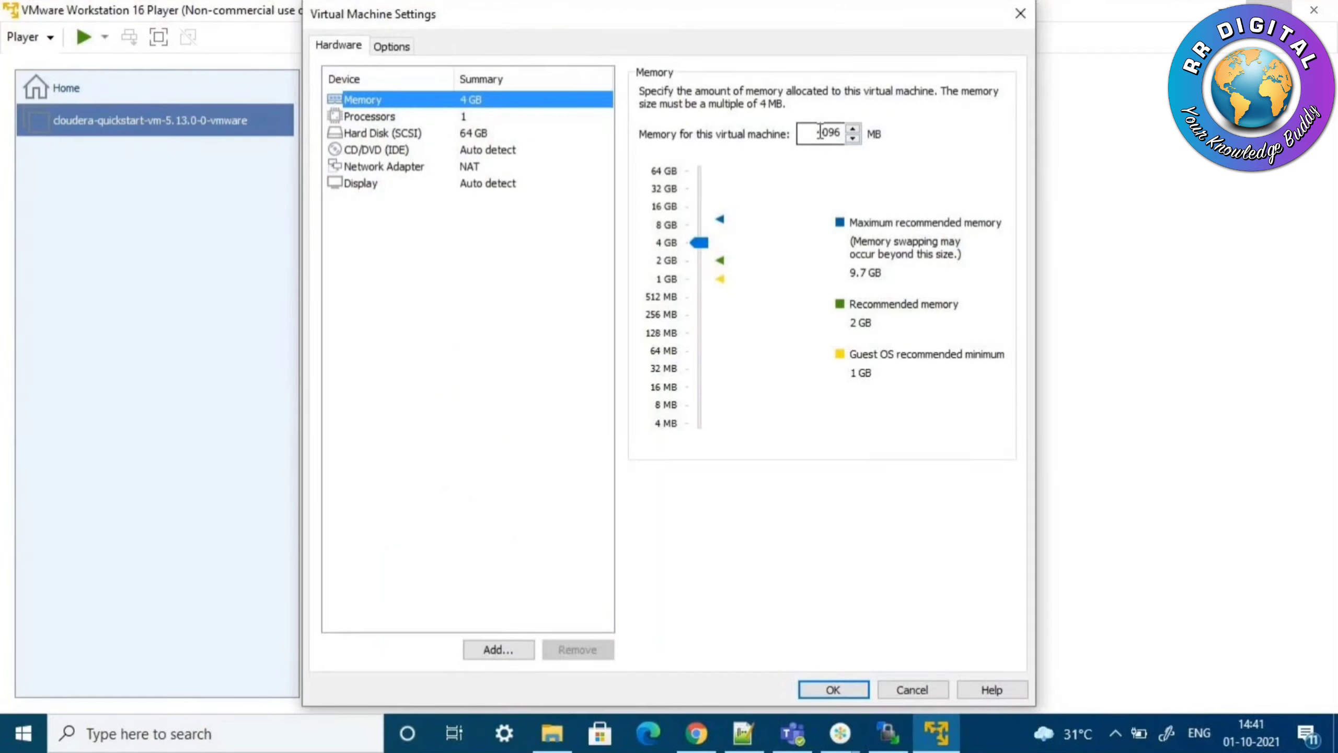
{"action": "left_click_drag", "start_coordinate": [701, 246], "coordinate": [698, 223]}
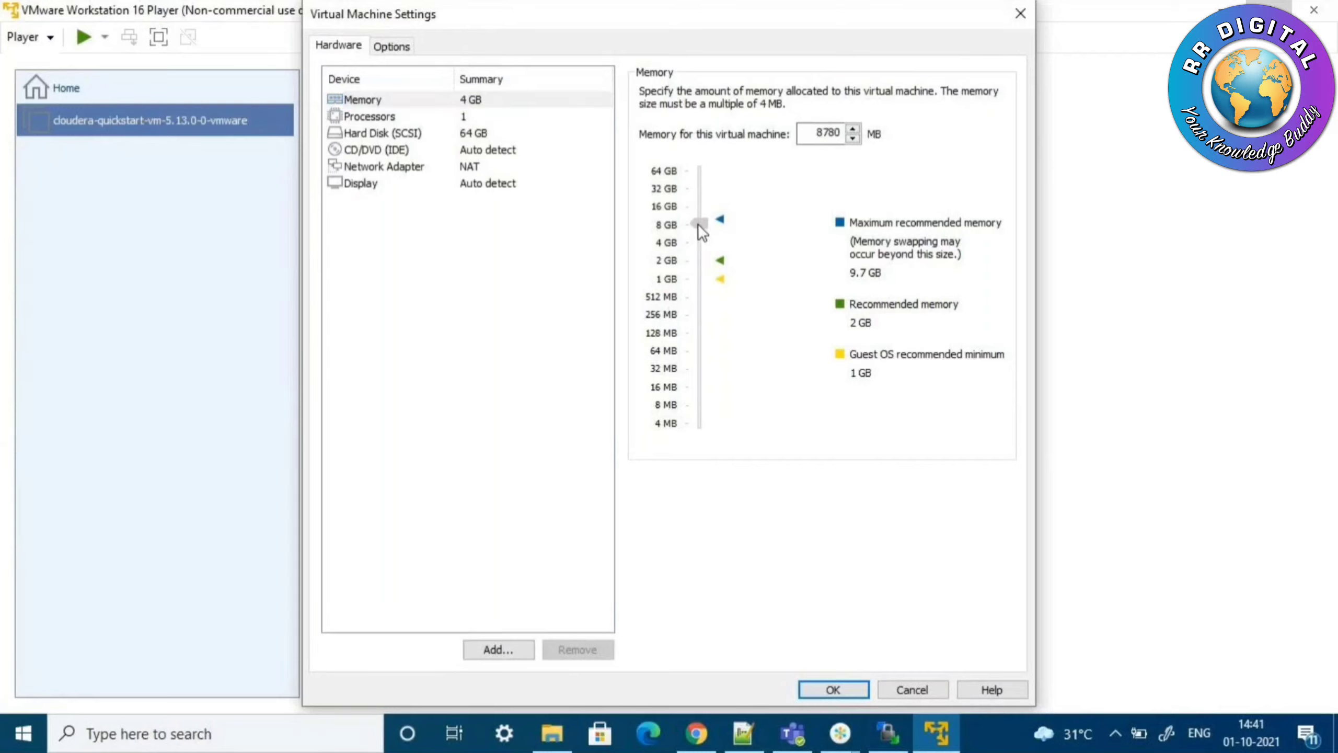